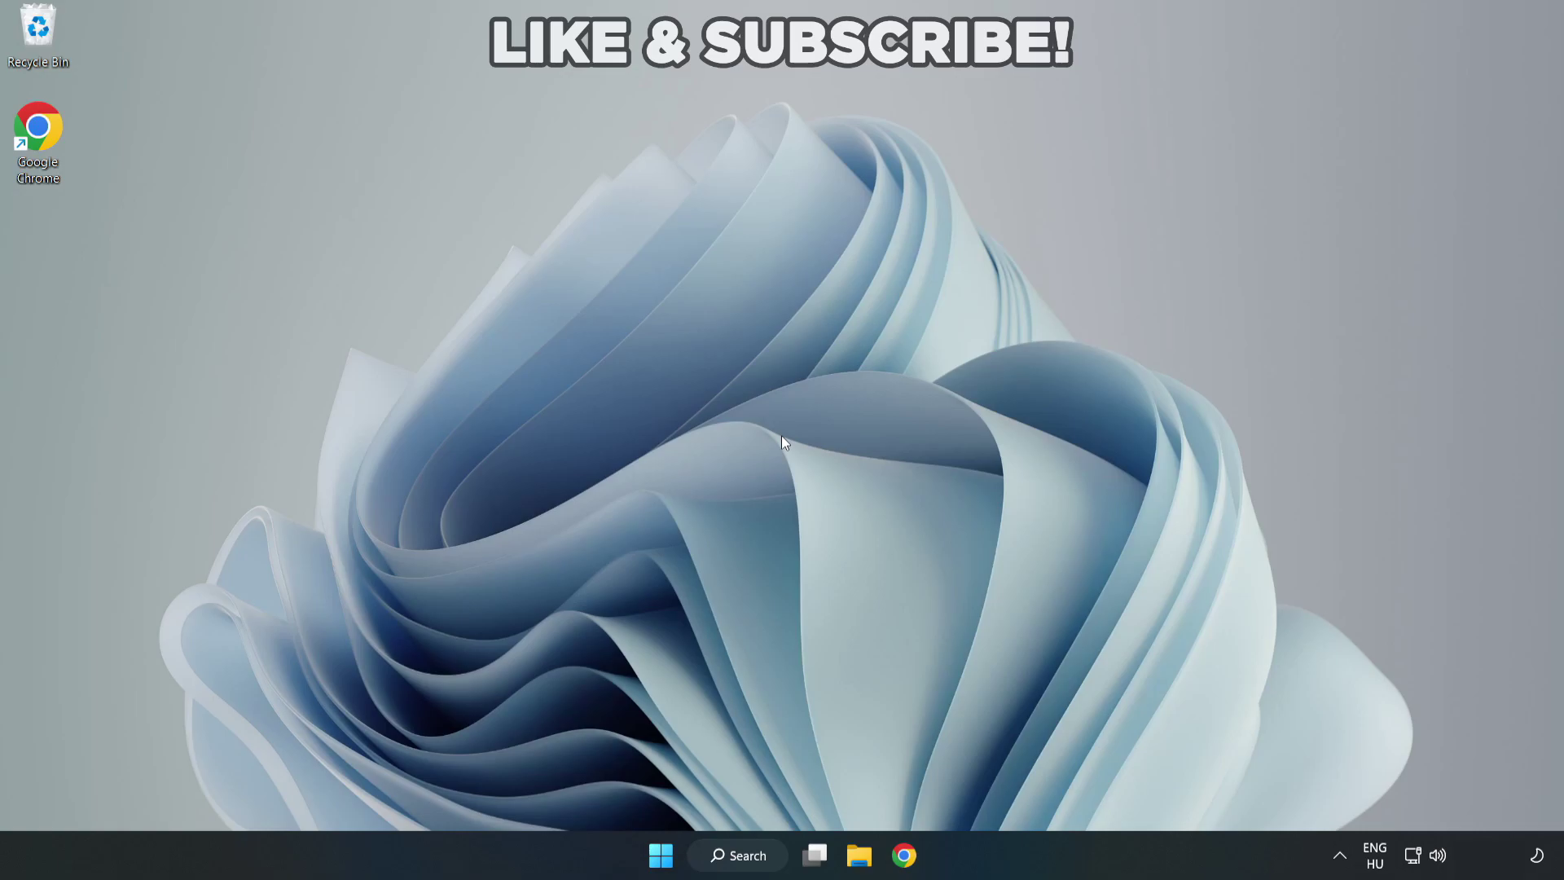
# Step: Search Windows for 'device manager' and launch the Device Manager best match
pyautogui.click(746, 862)
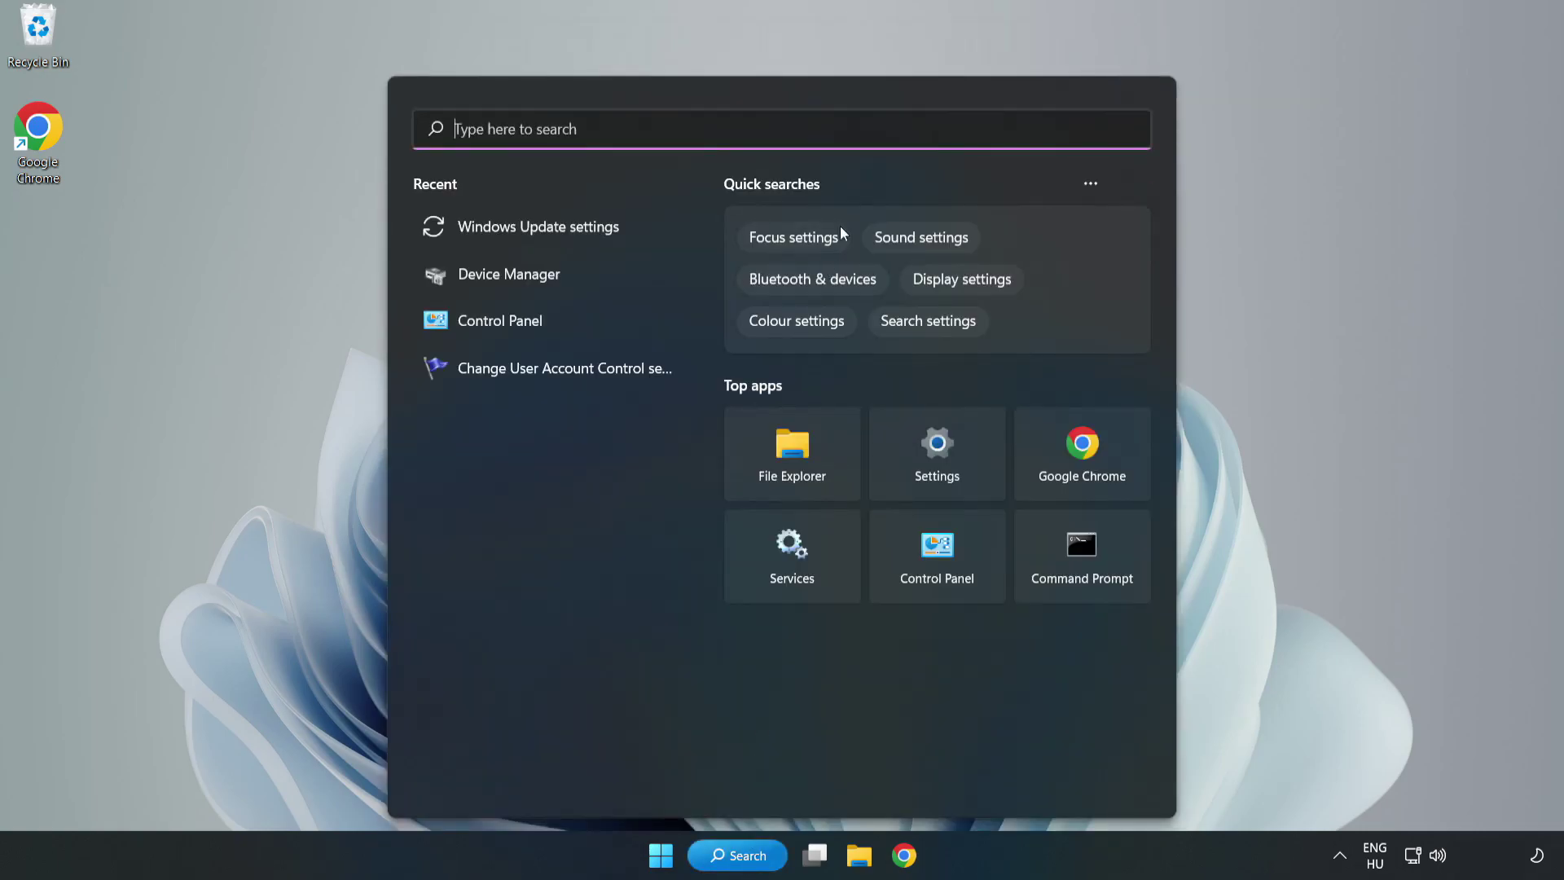
pyautogui.write('device m')
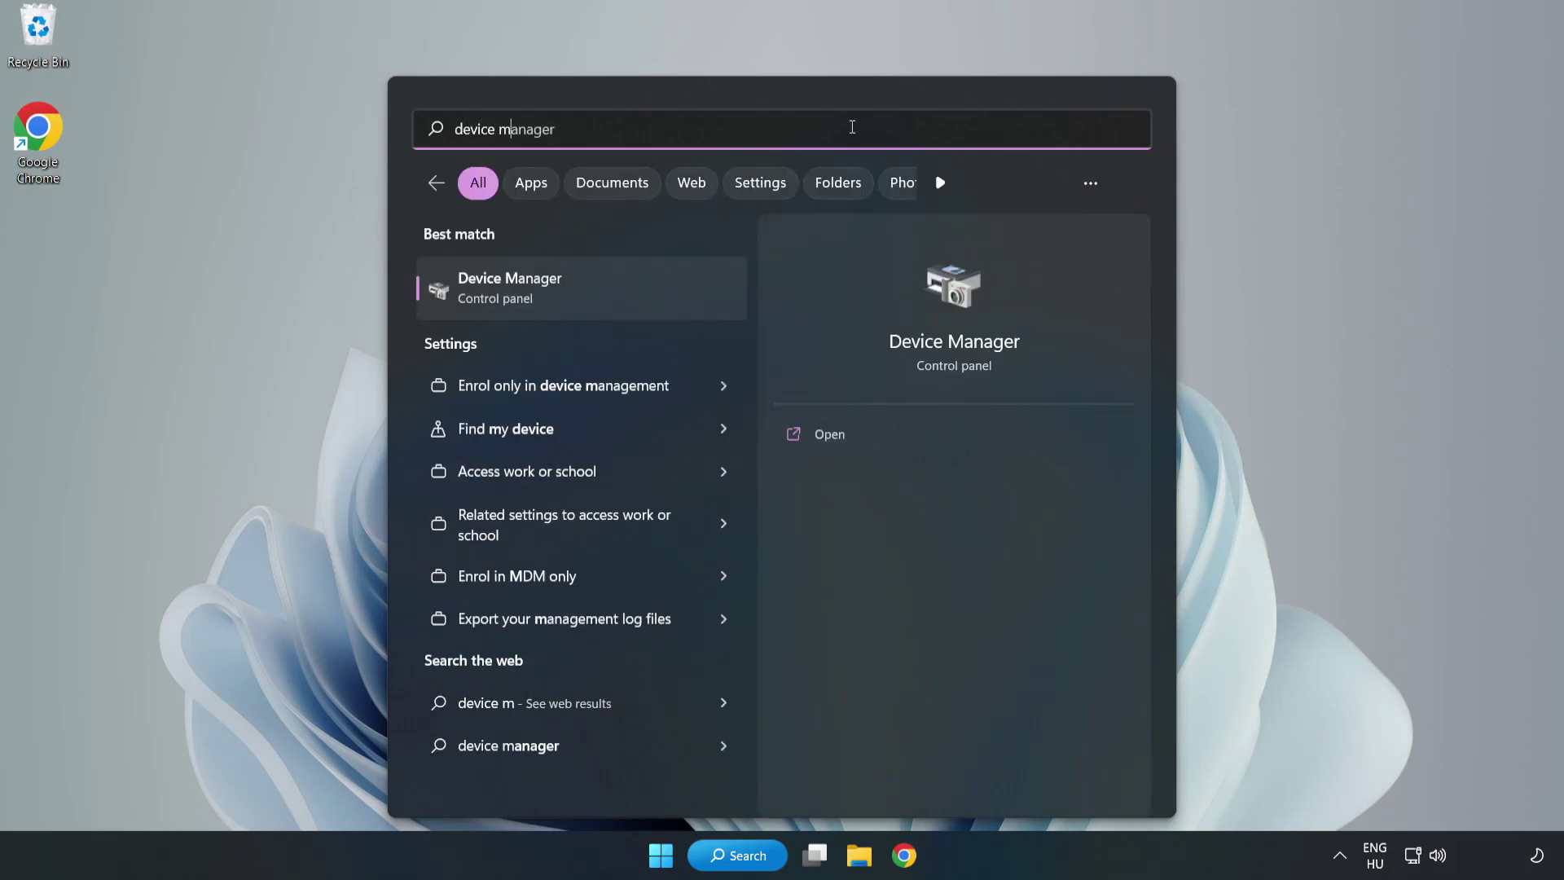
pyautogui.write('anager')
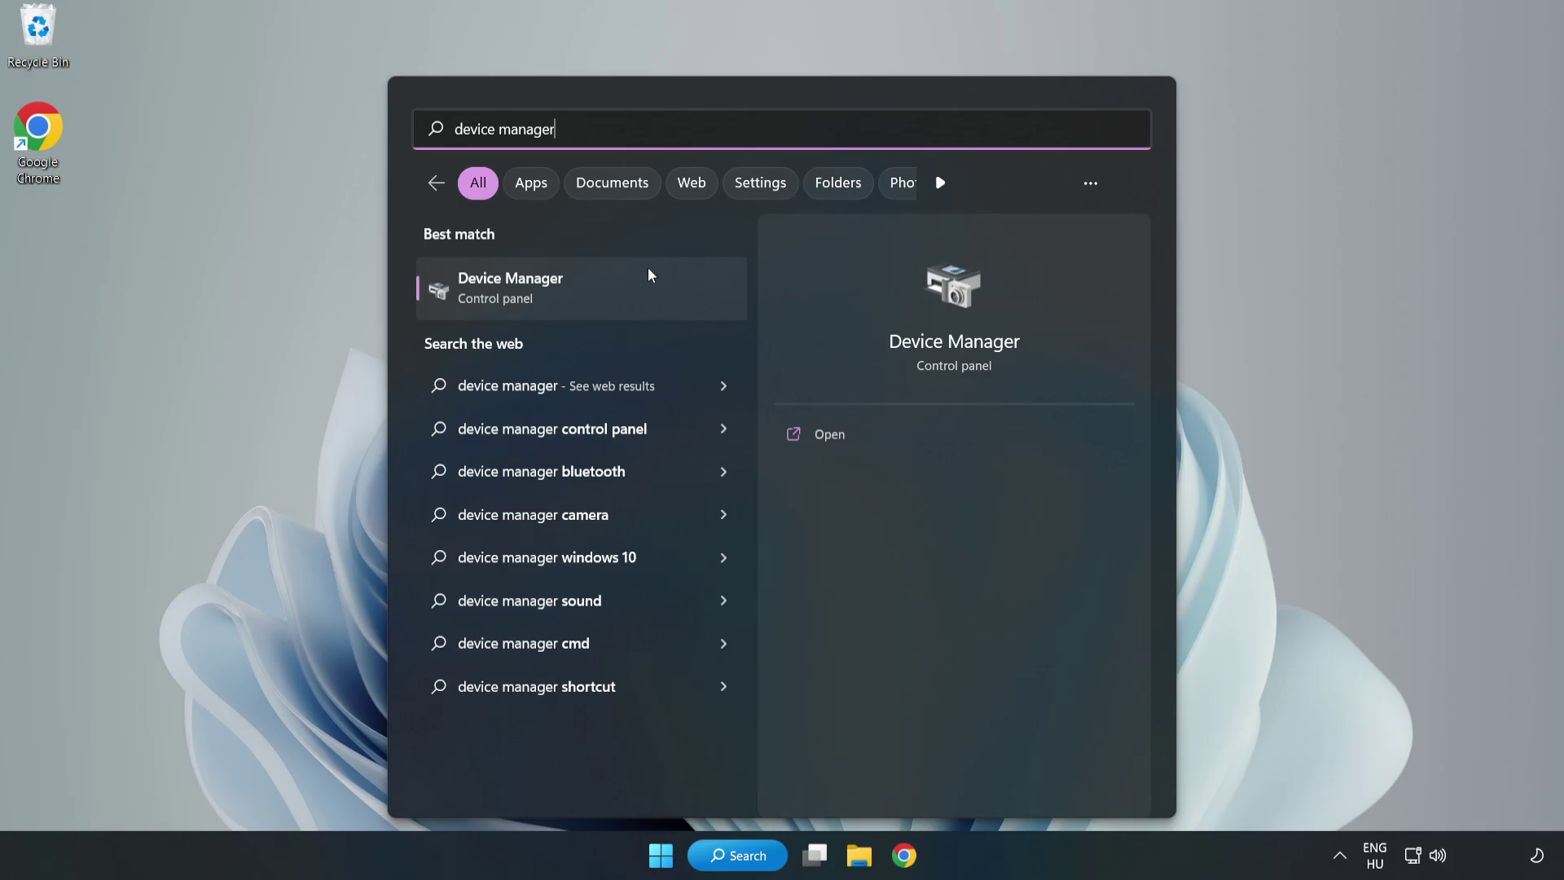
pyautogui.click(583, 302)
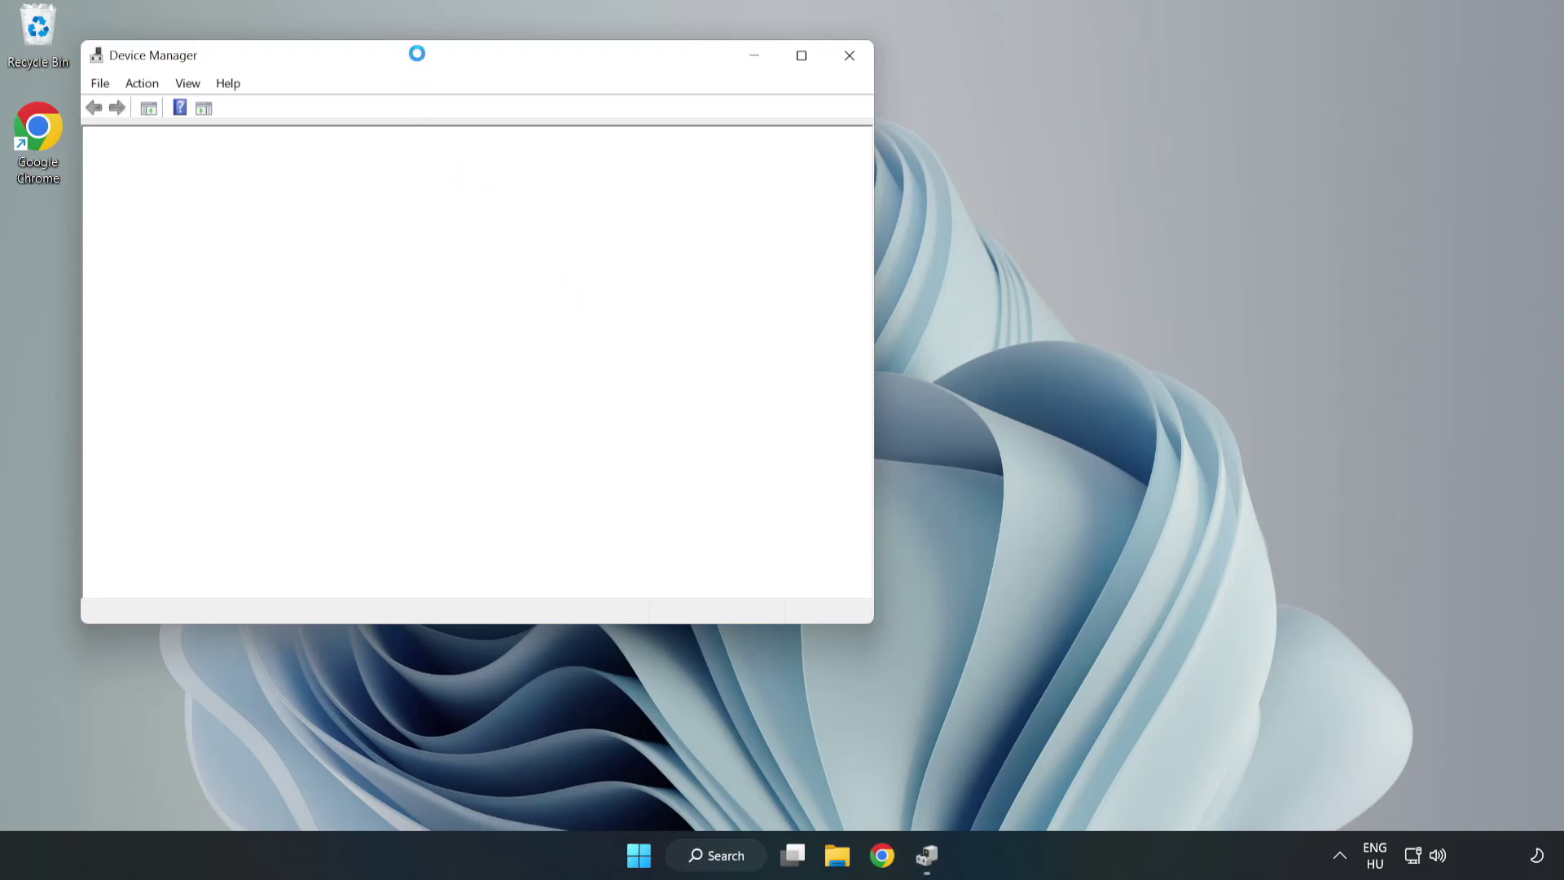
# Step: Run an automatic driver search for the VMware SVGA 3D adapter; the best driver is already installed
pyautogui.moveTo(419, 56); pyautogui.dragTo(698, 140)
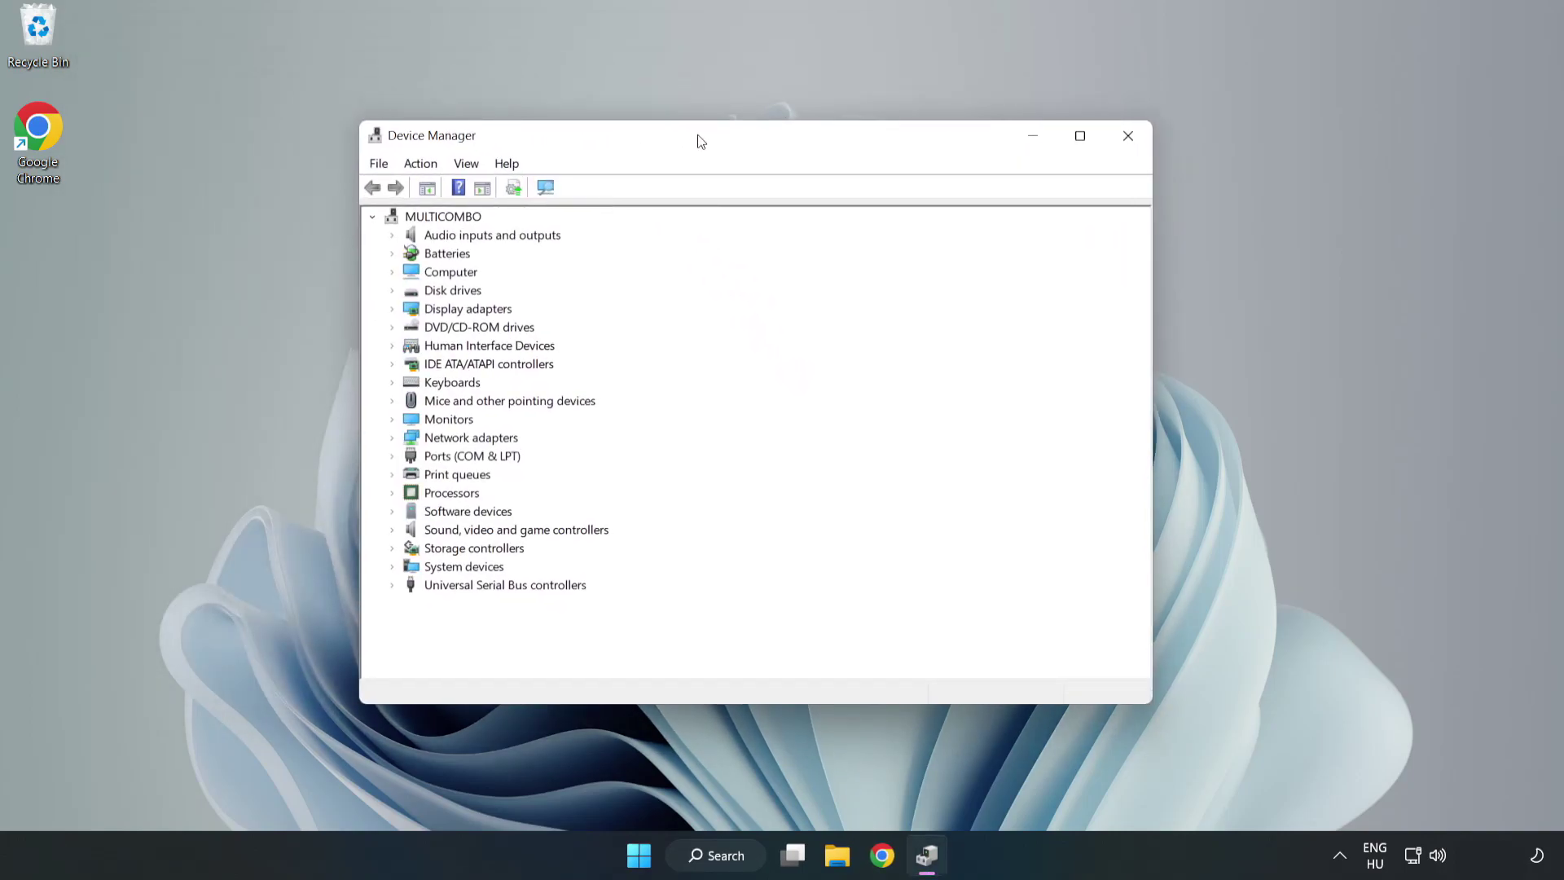
pyautogui.click(417, 312)
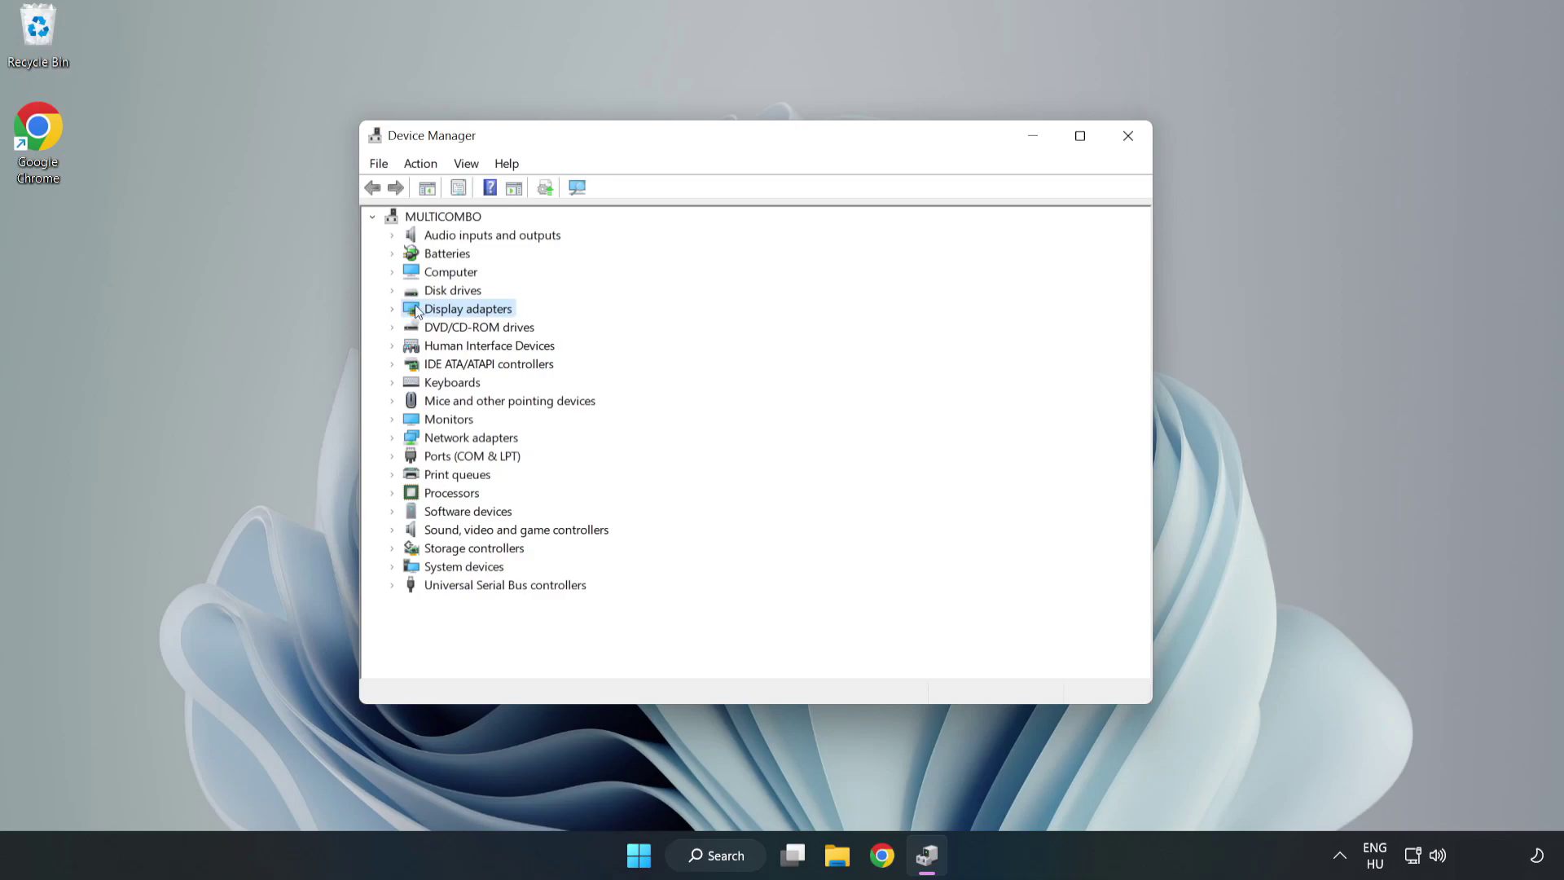
pyautogui.click(393, 310)
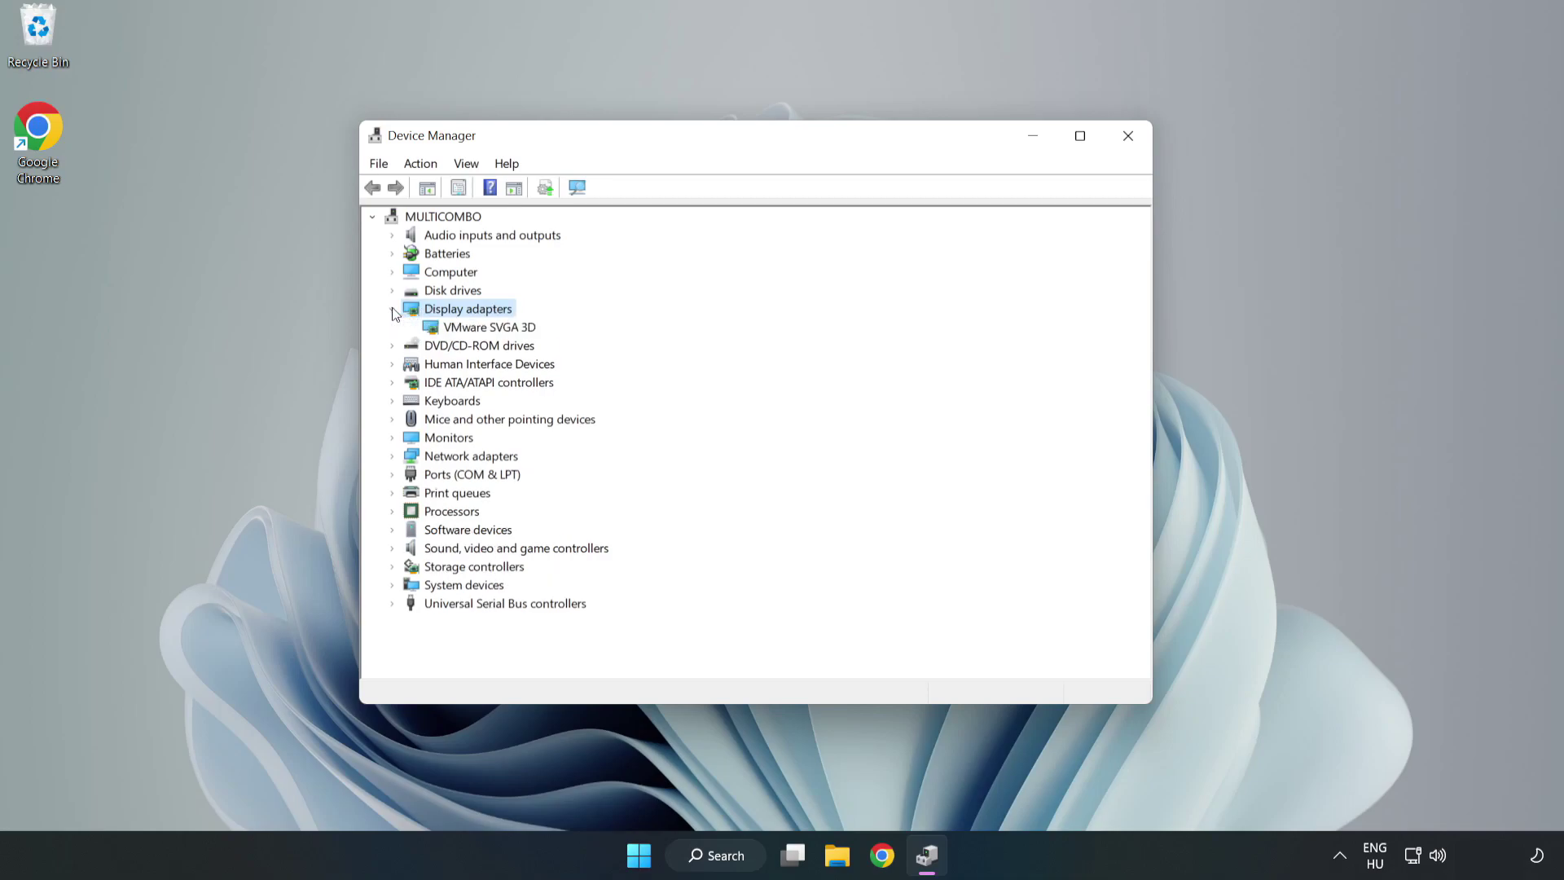
pyautogui.click(435, 328)
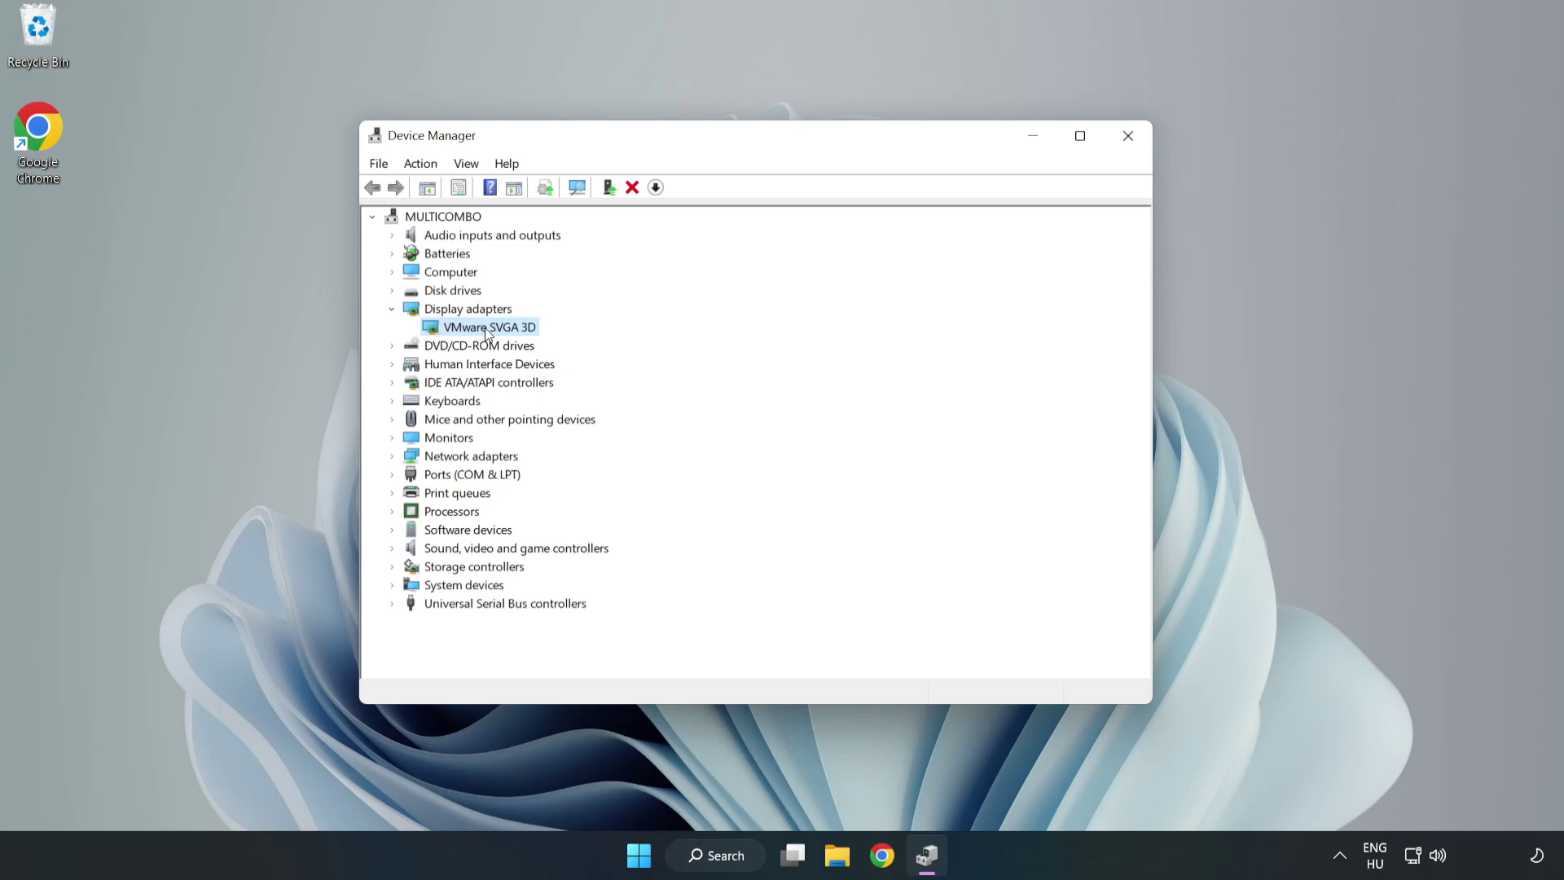
pyautogui.rightClick(485, 329)
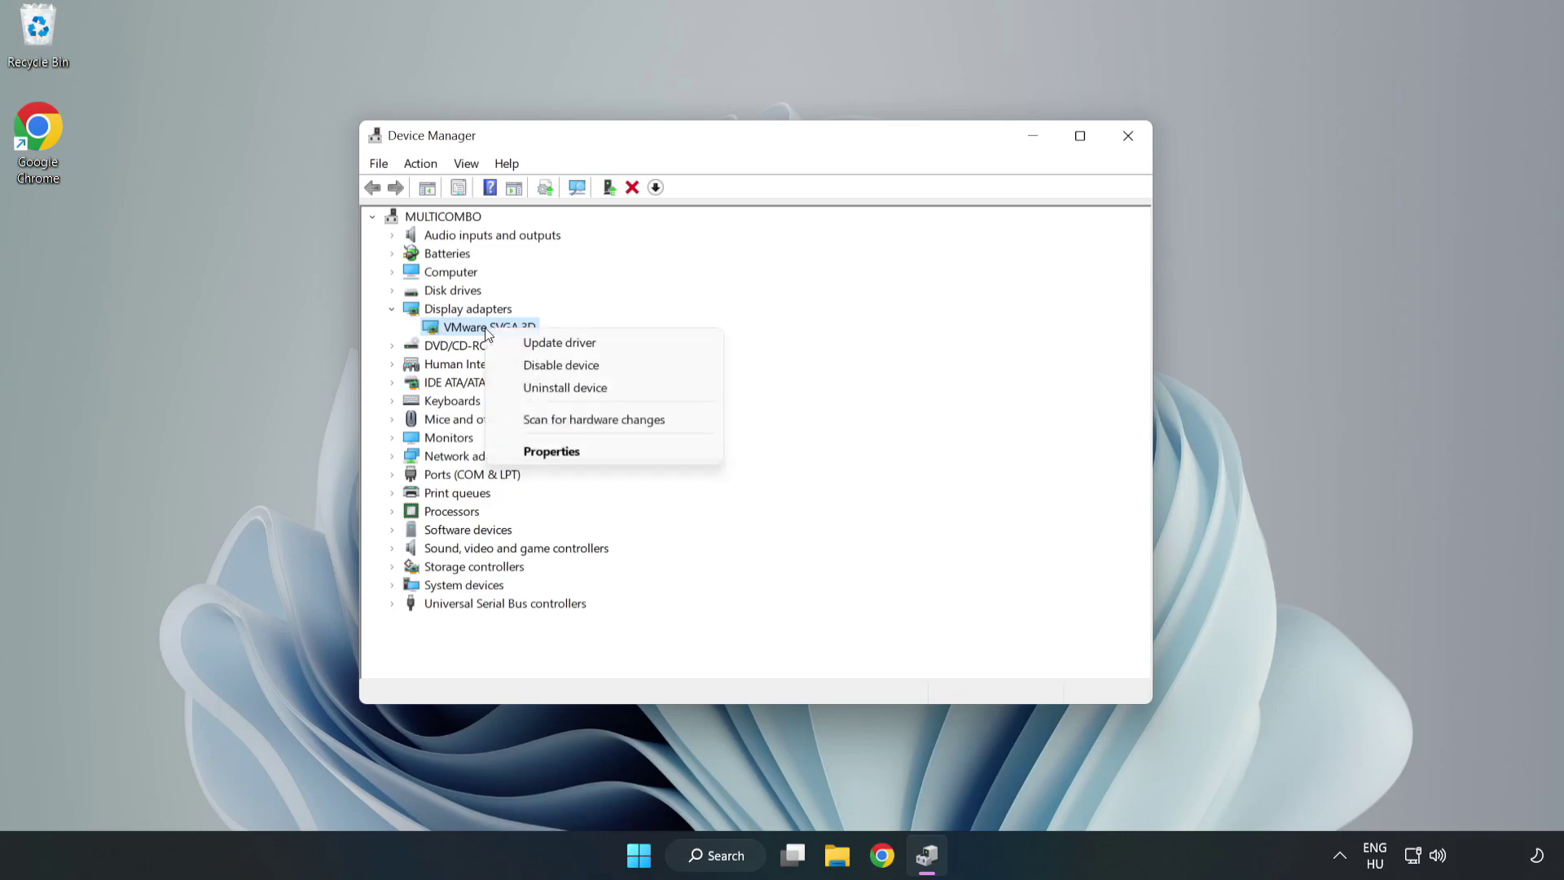
pyautogui.click(607, 347)
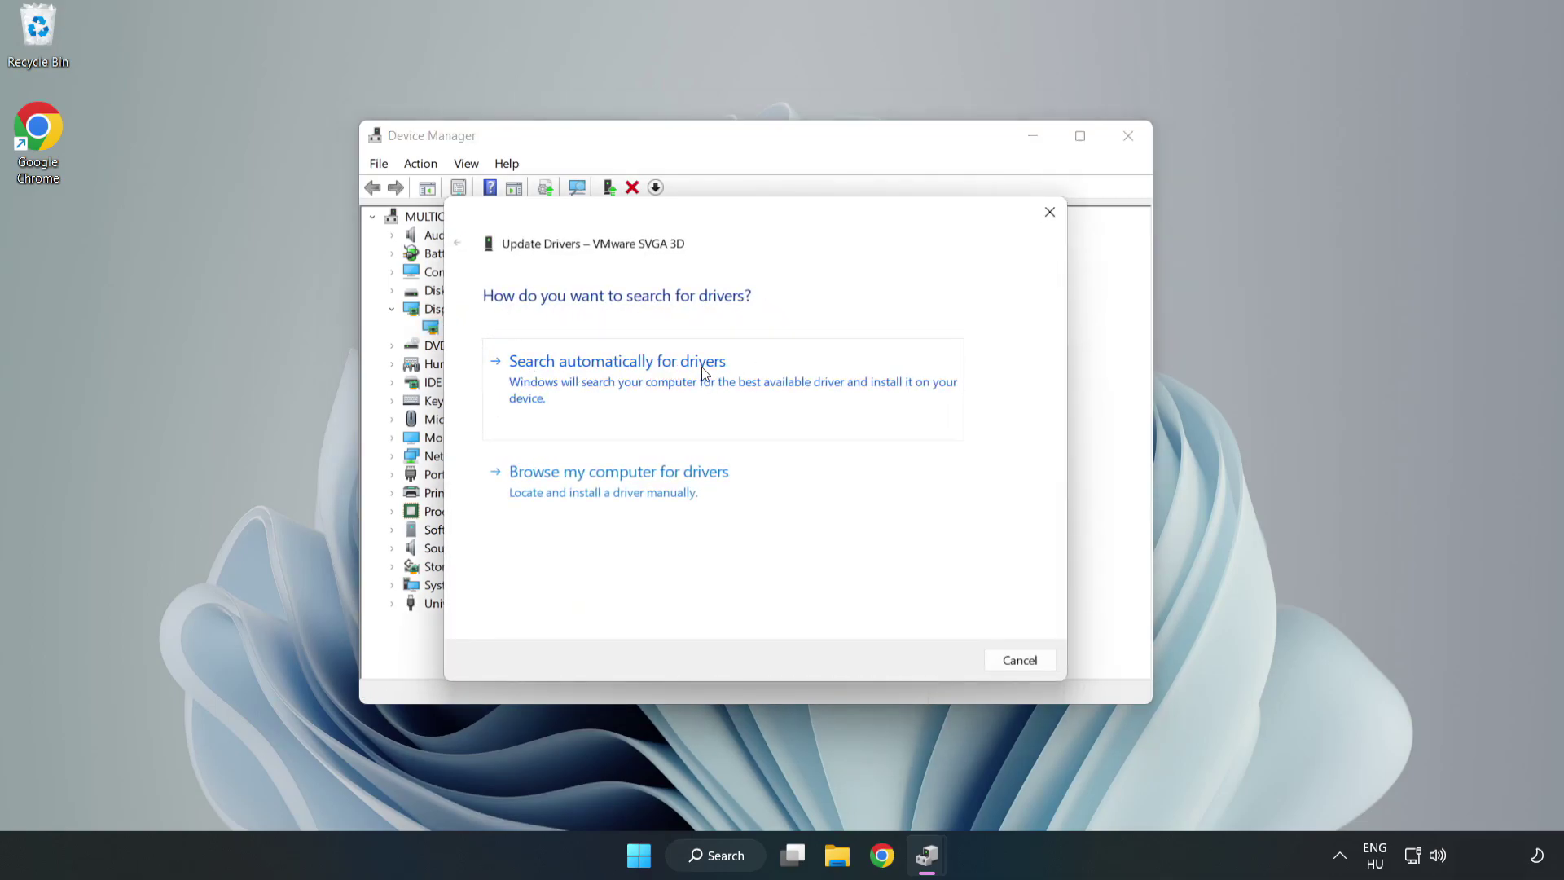
pyautogui.click(622, 381)
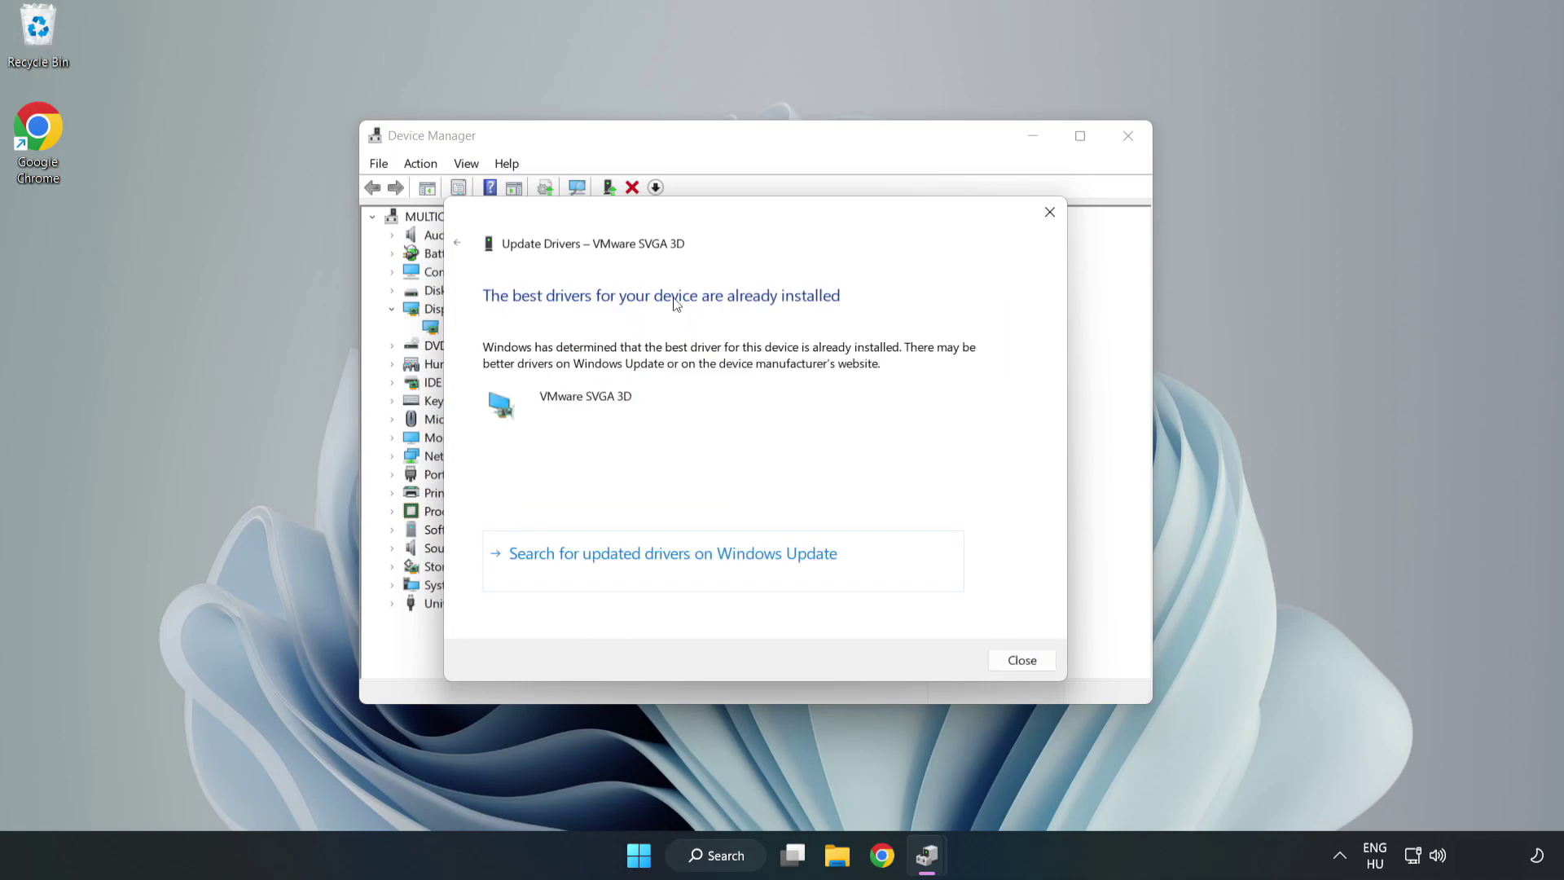
pyautogui.click(1022, 661)
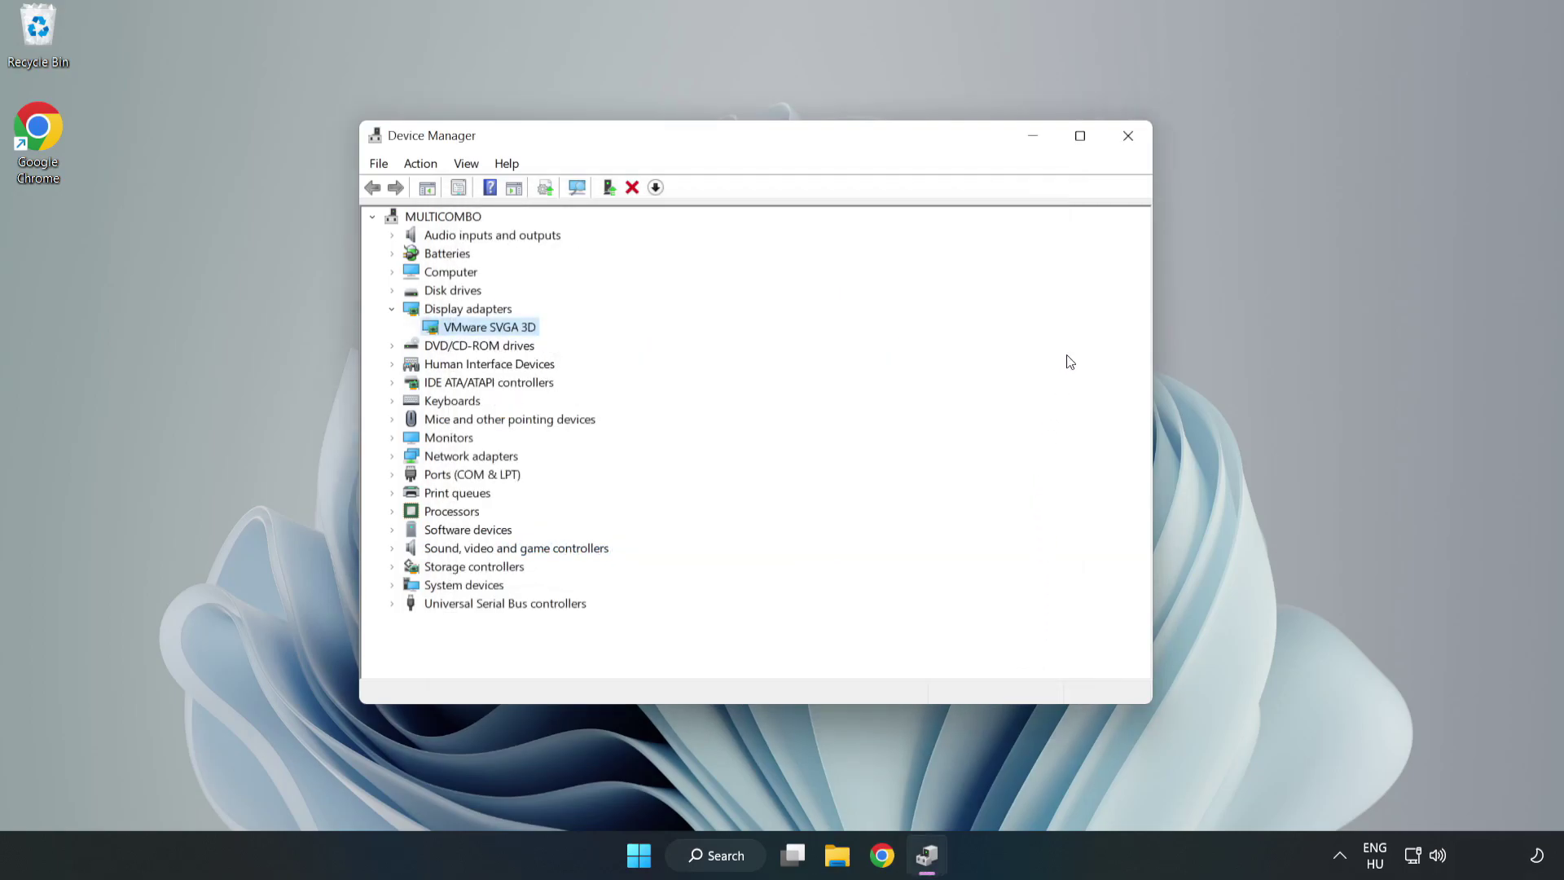
# Step: Close Device Manager, then open Windows Update maximized via 'updates' and check for updates
pyautogui.click(1129, 140)
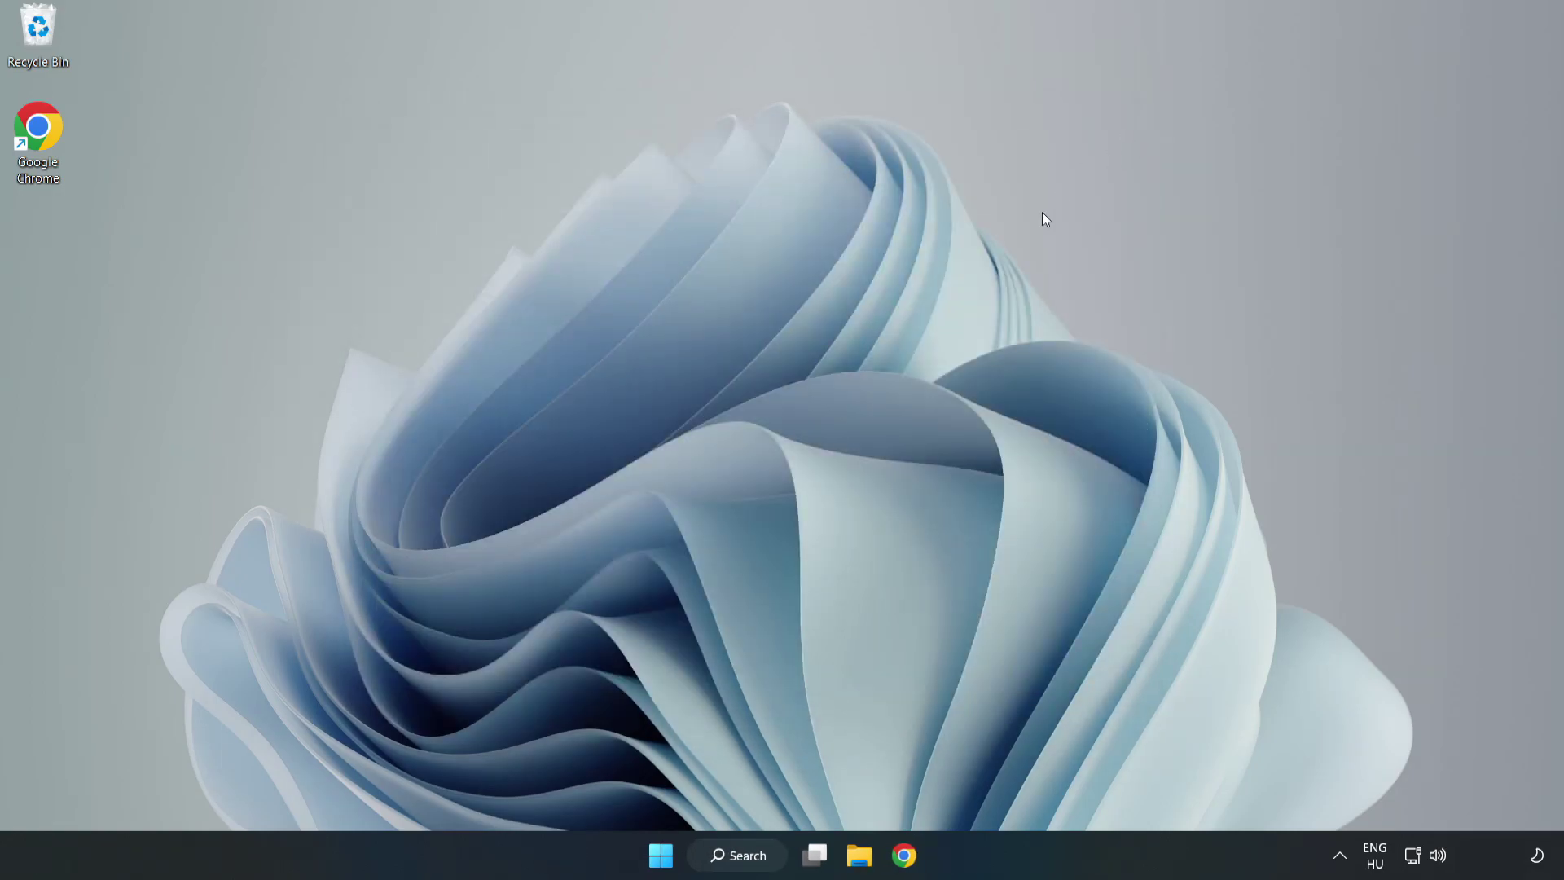
pyautogui.click(743, 860)
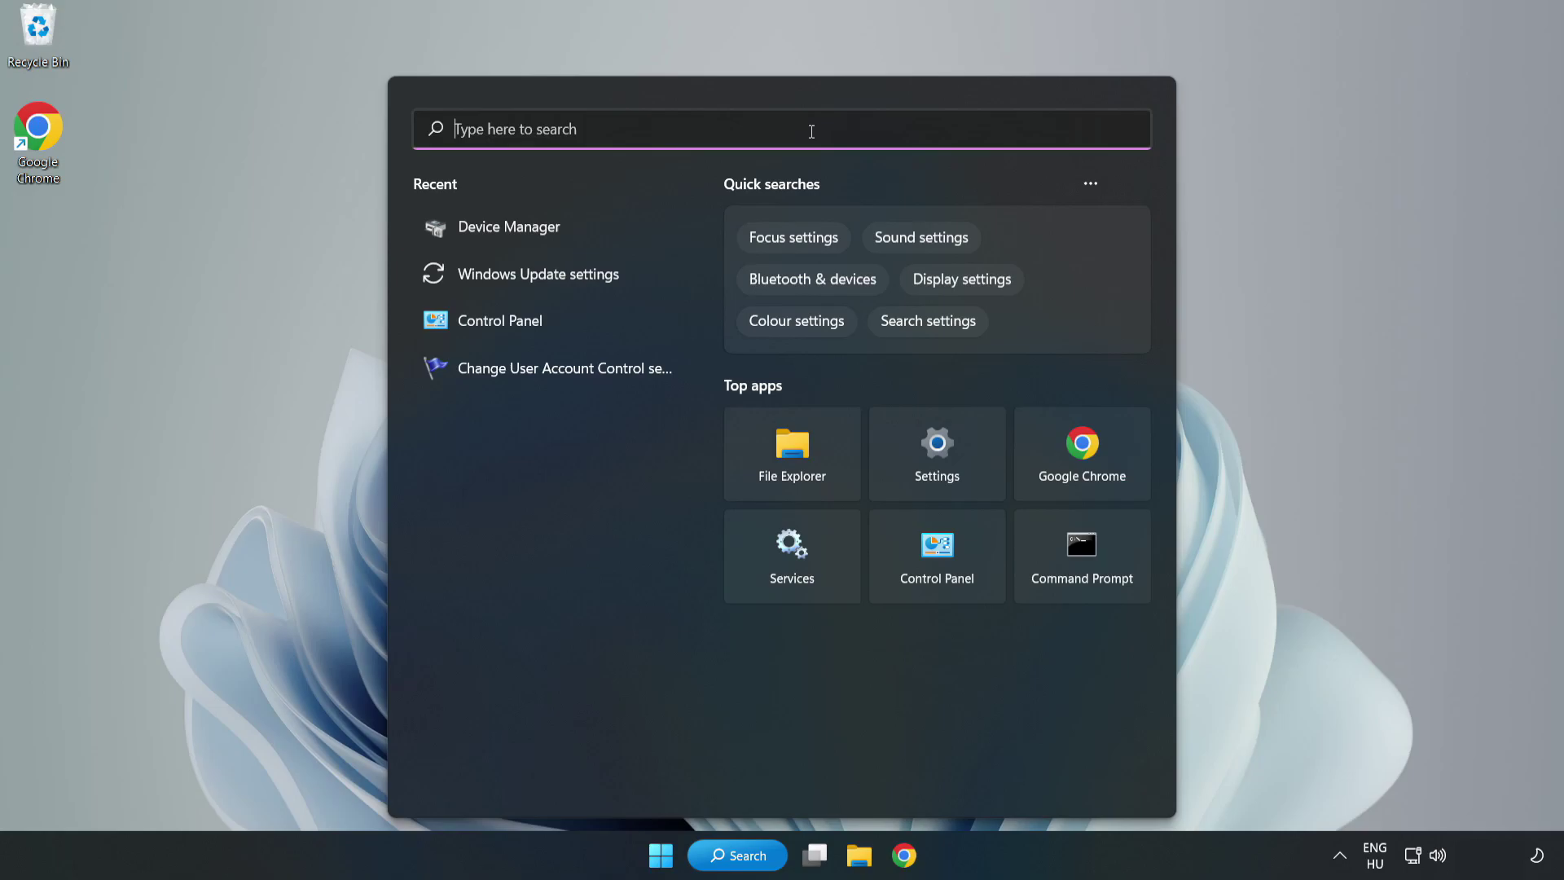
pyautogui.write('updates')
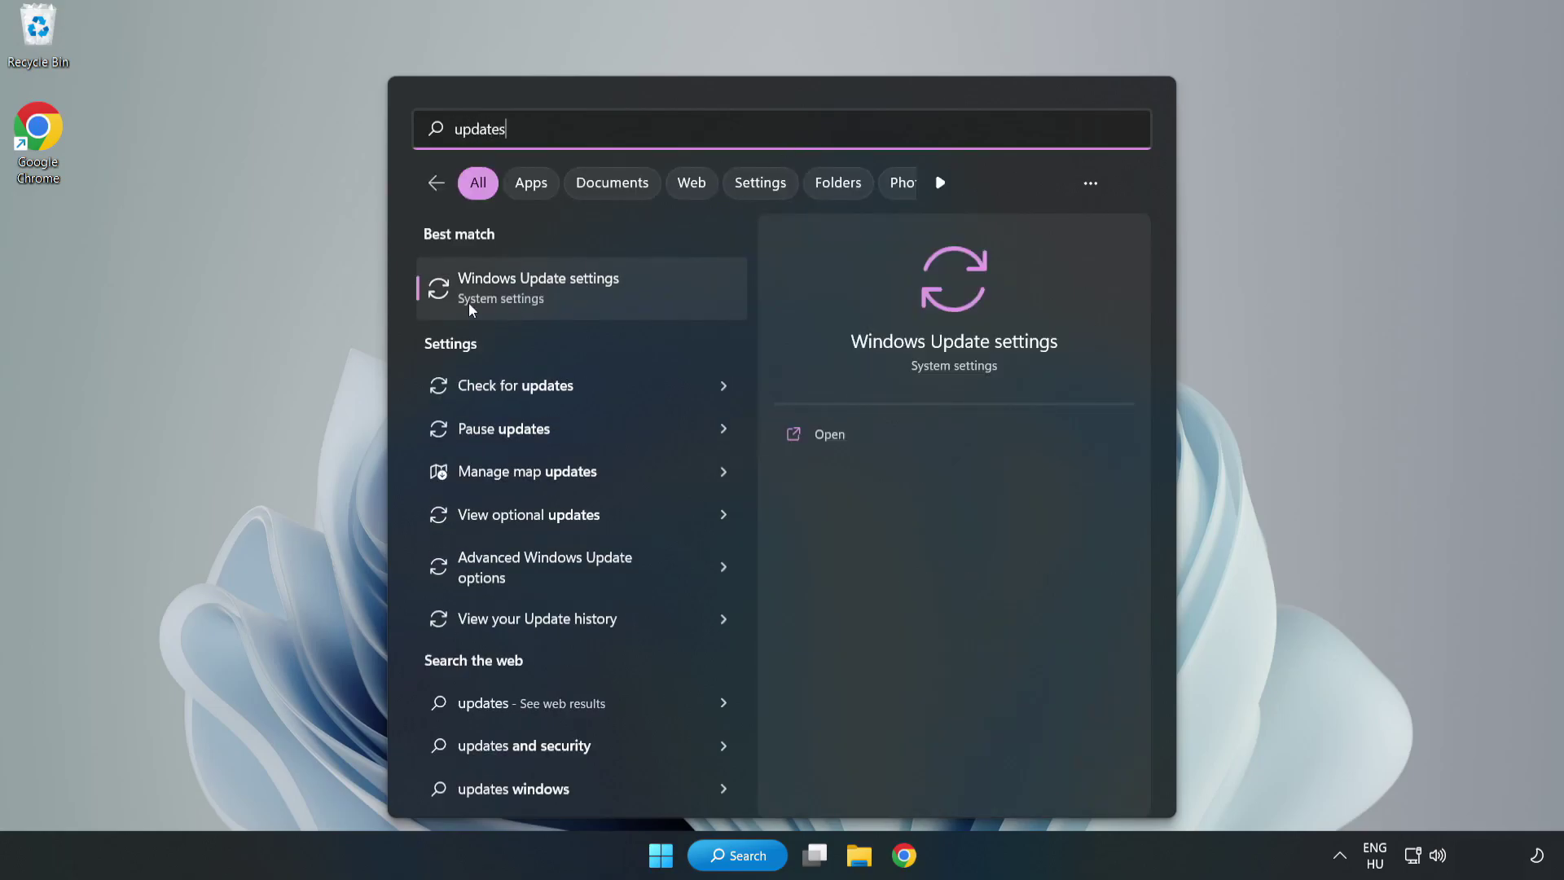
pyautogui.click(557, 294)
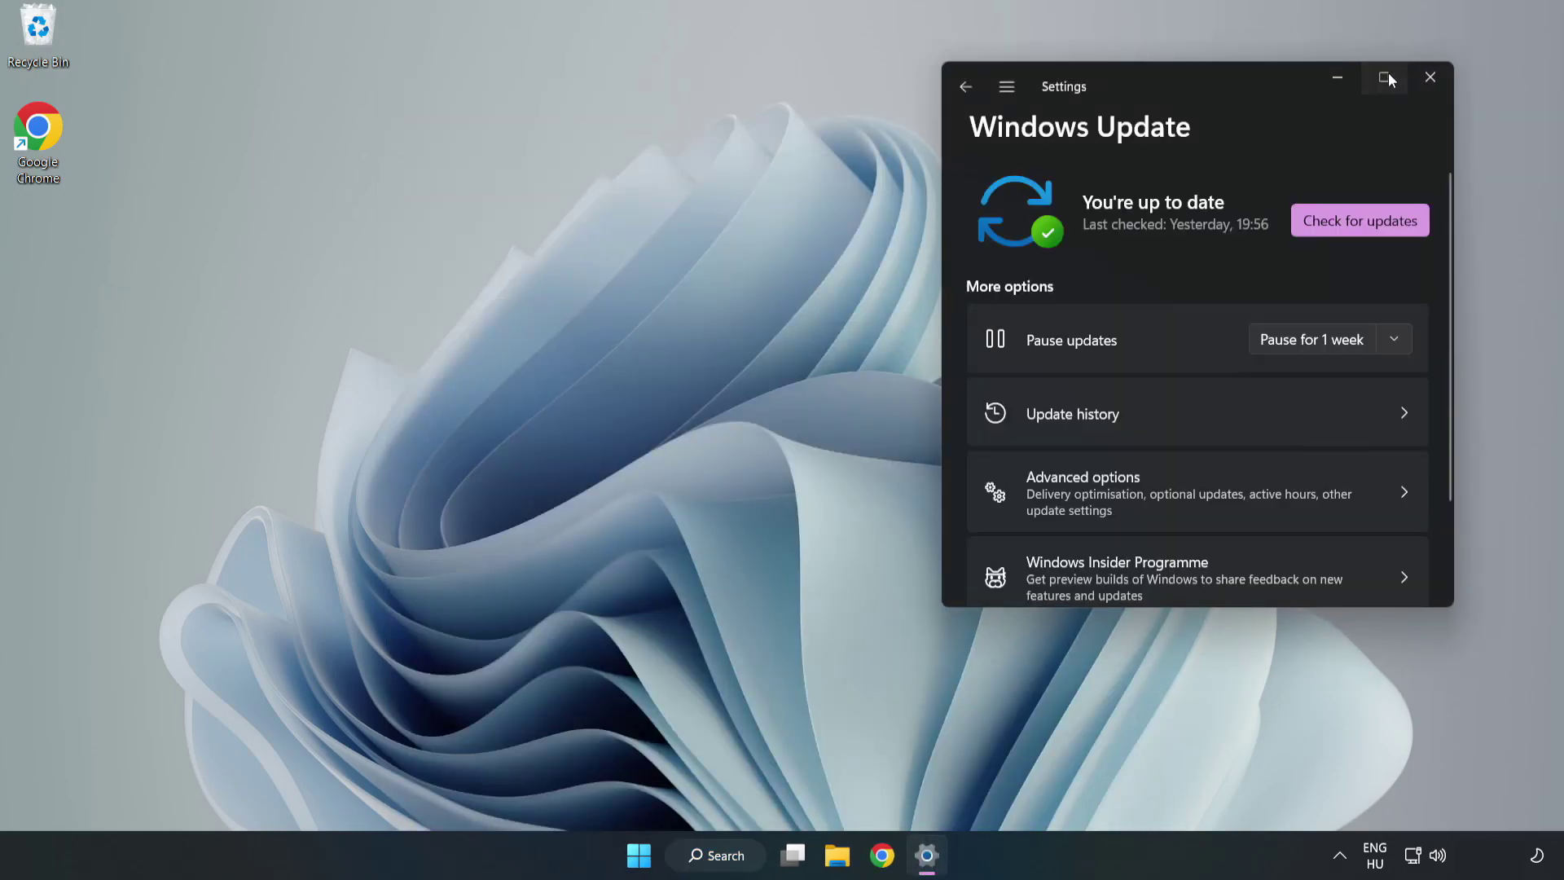
pyautogui.click(1386, 75)
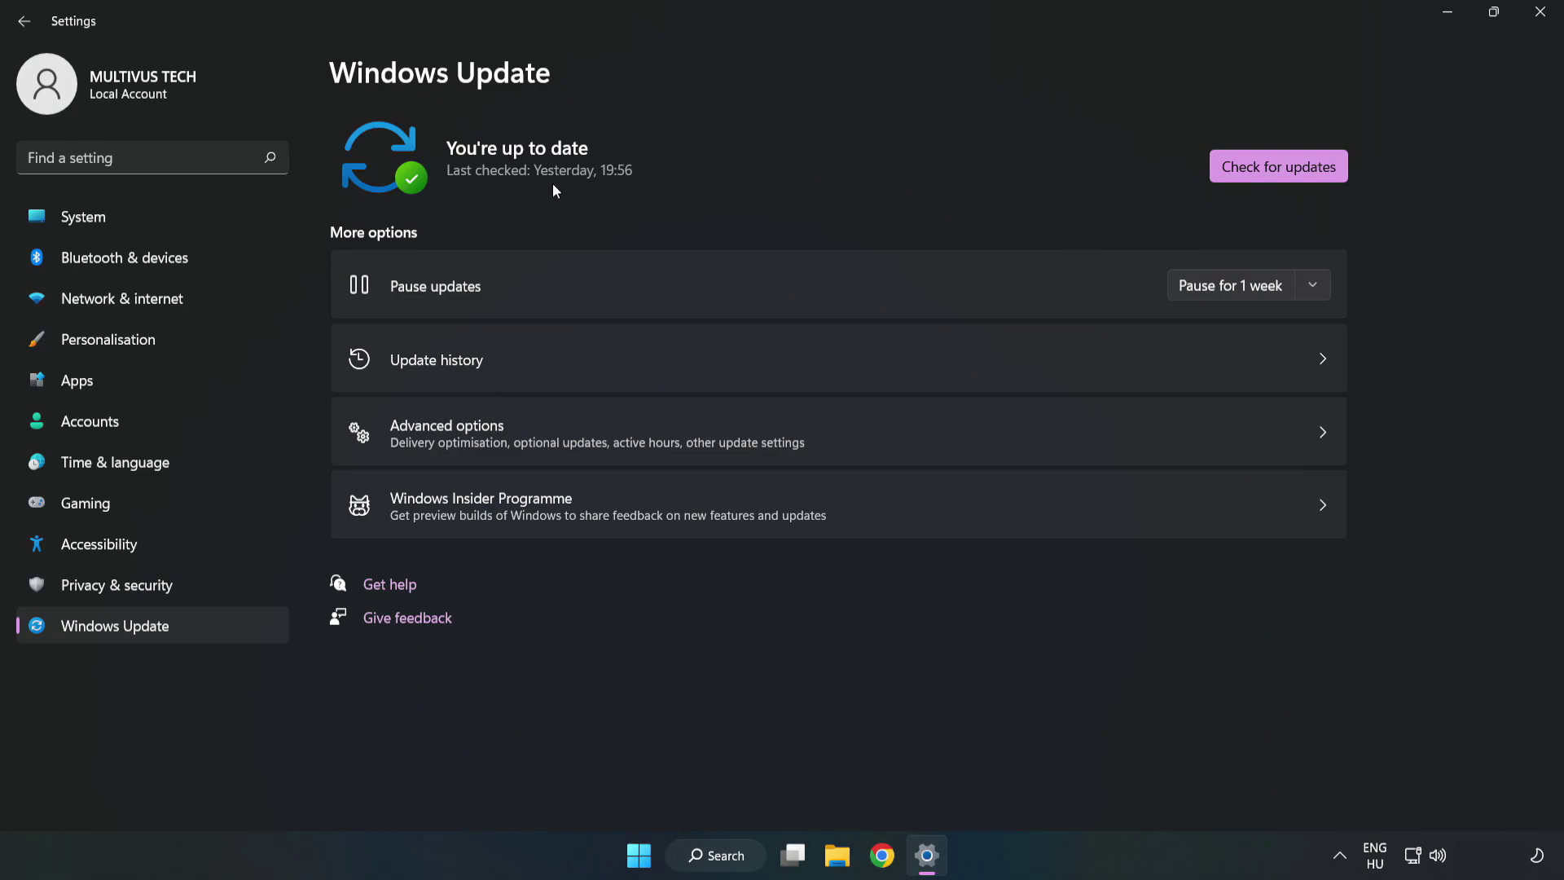
pyautogui.click(1284, 169)
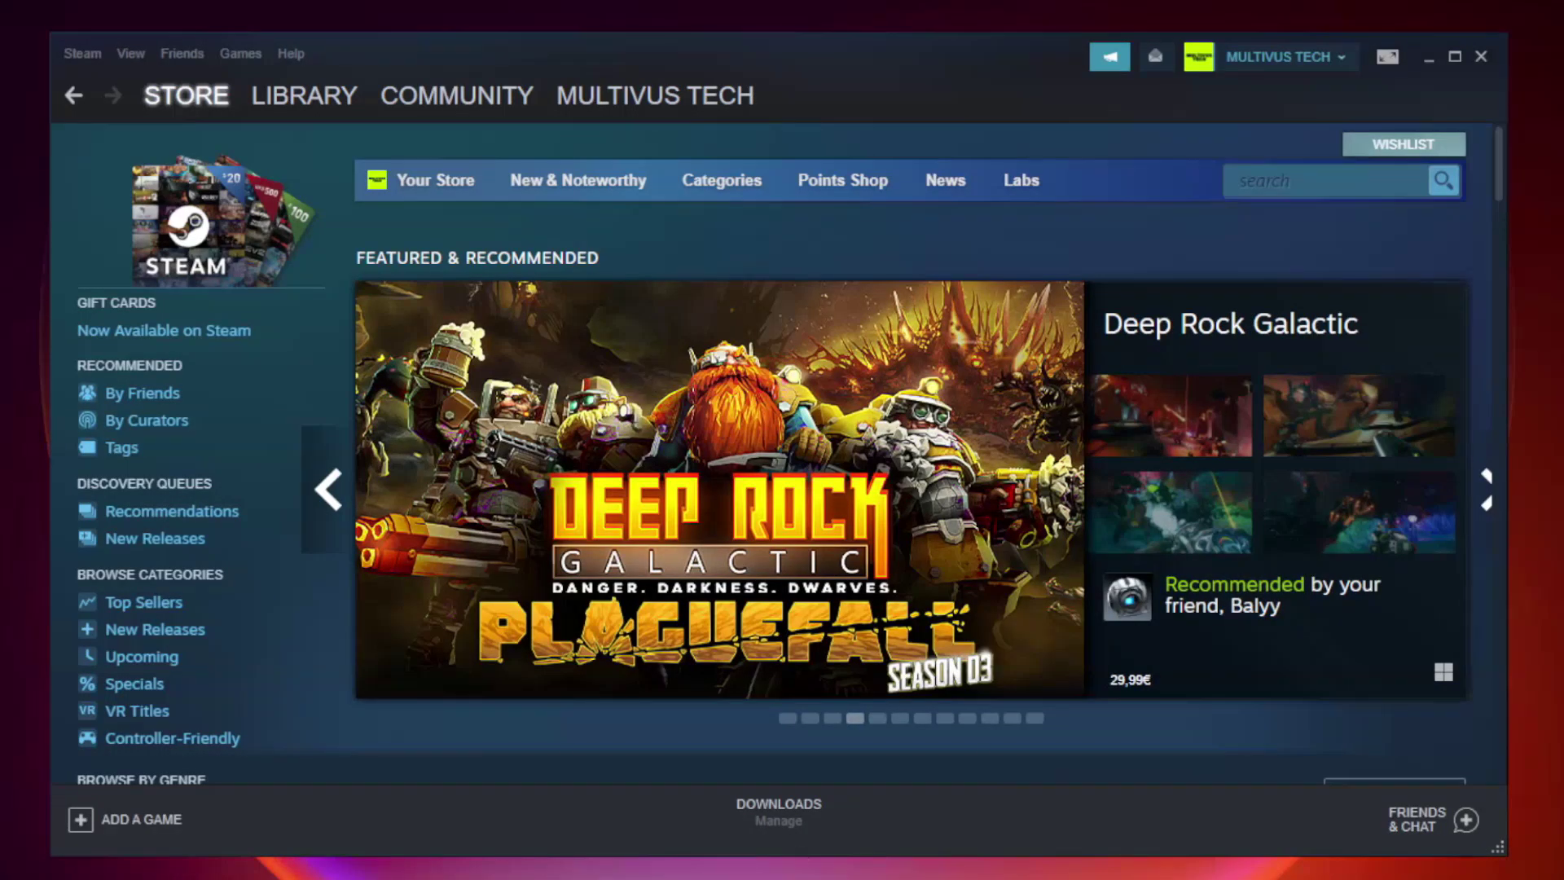
# Step: Verify integrity of Unturned's local files from its Steam properties, validating all 9192 files
pyautogui.moveTo(309, 98)
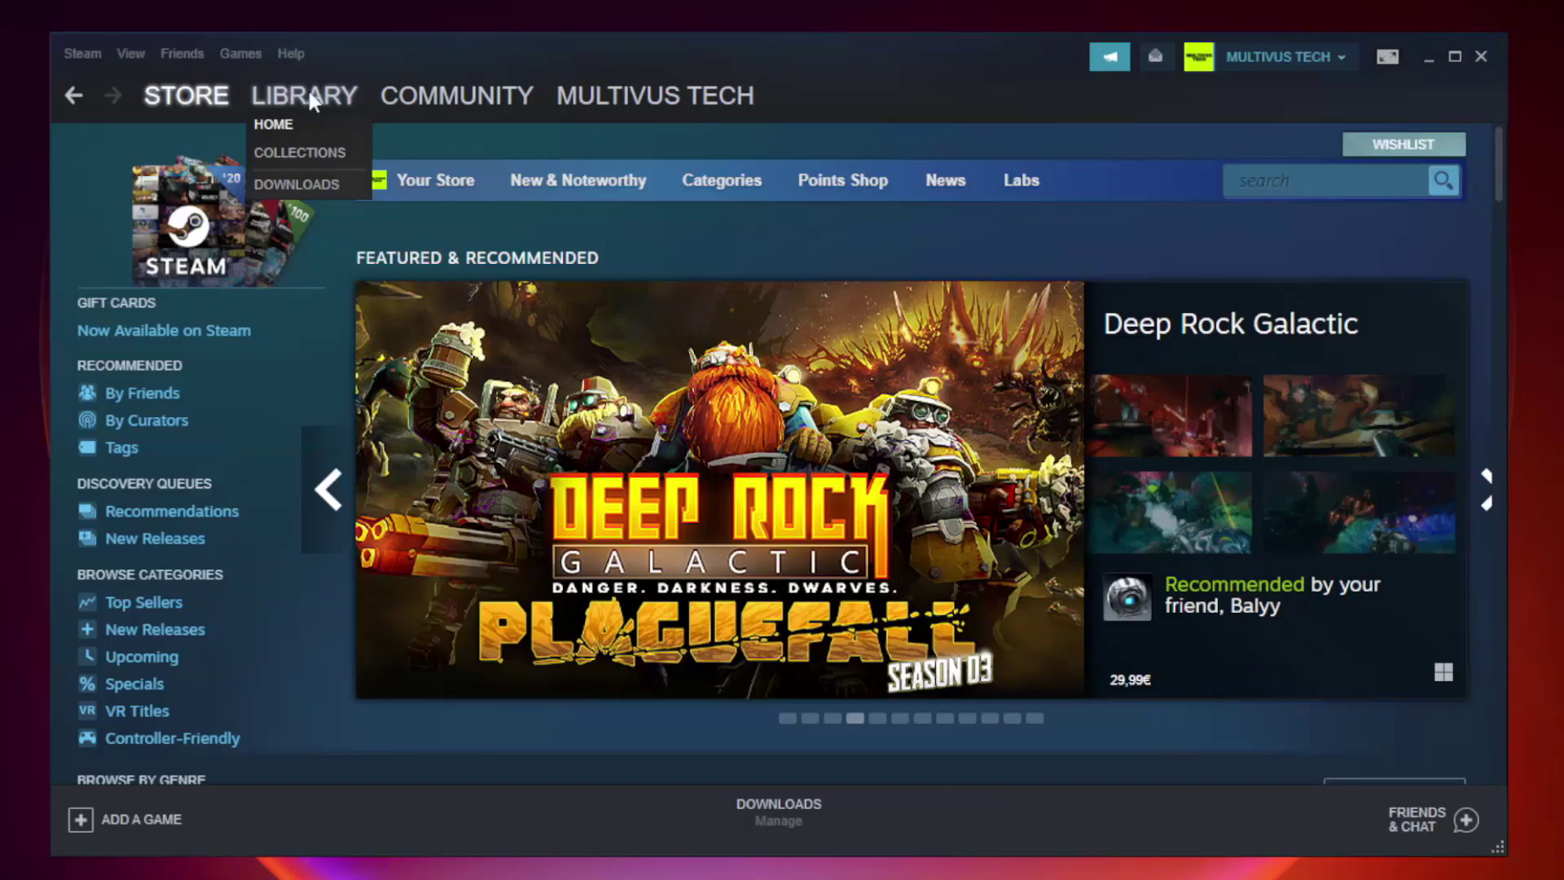
pyautogui.click(317, 104)
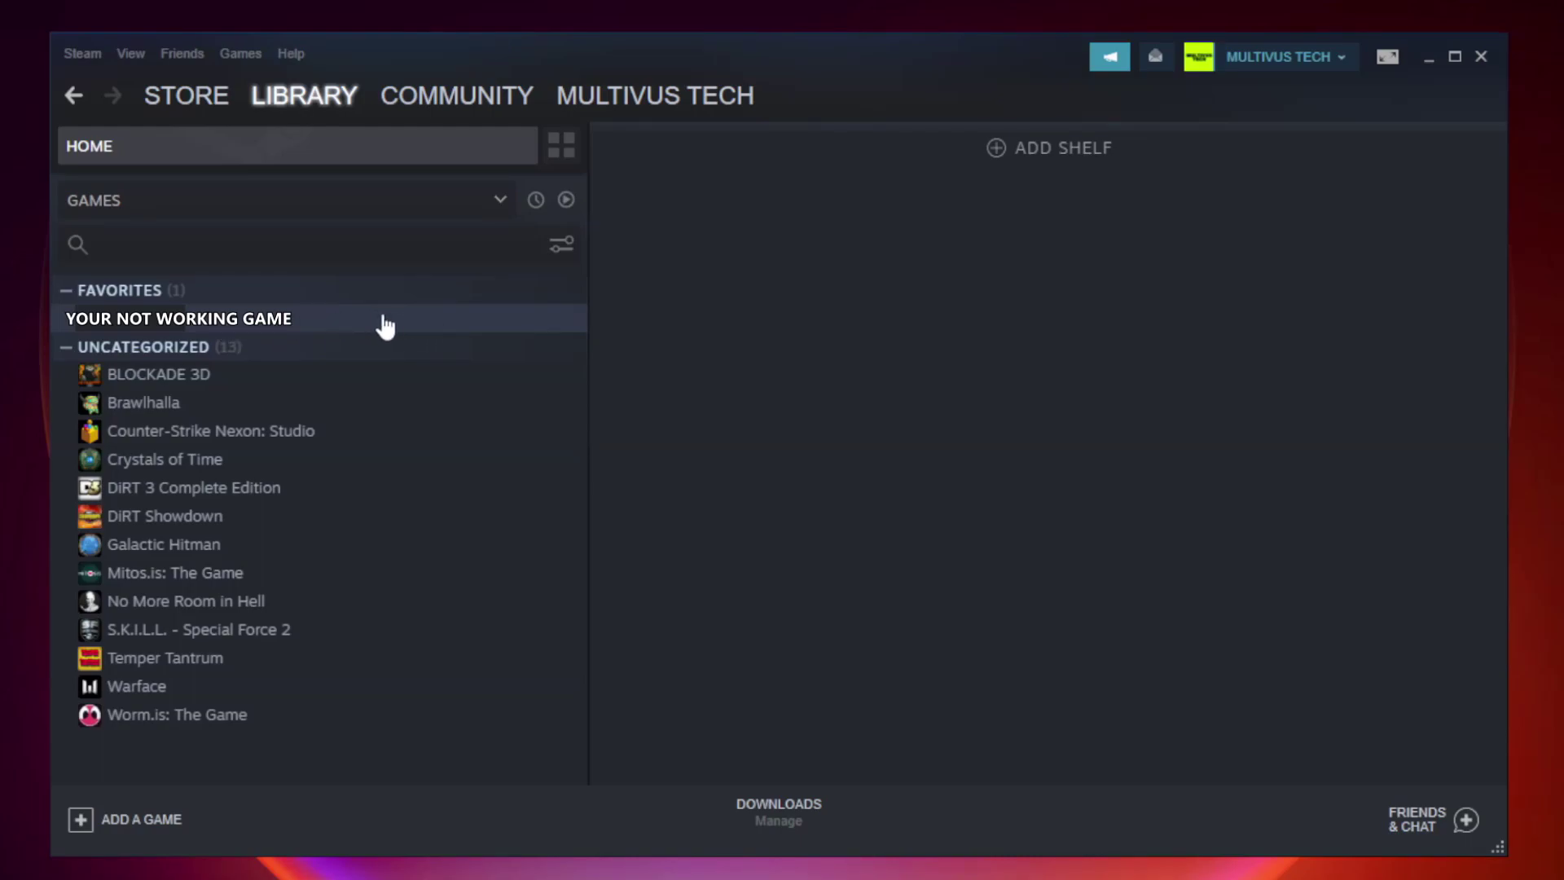
pyautogui.rightClick(338, 326)
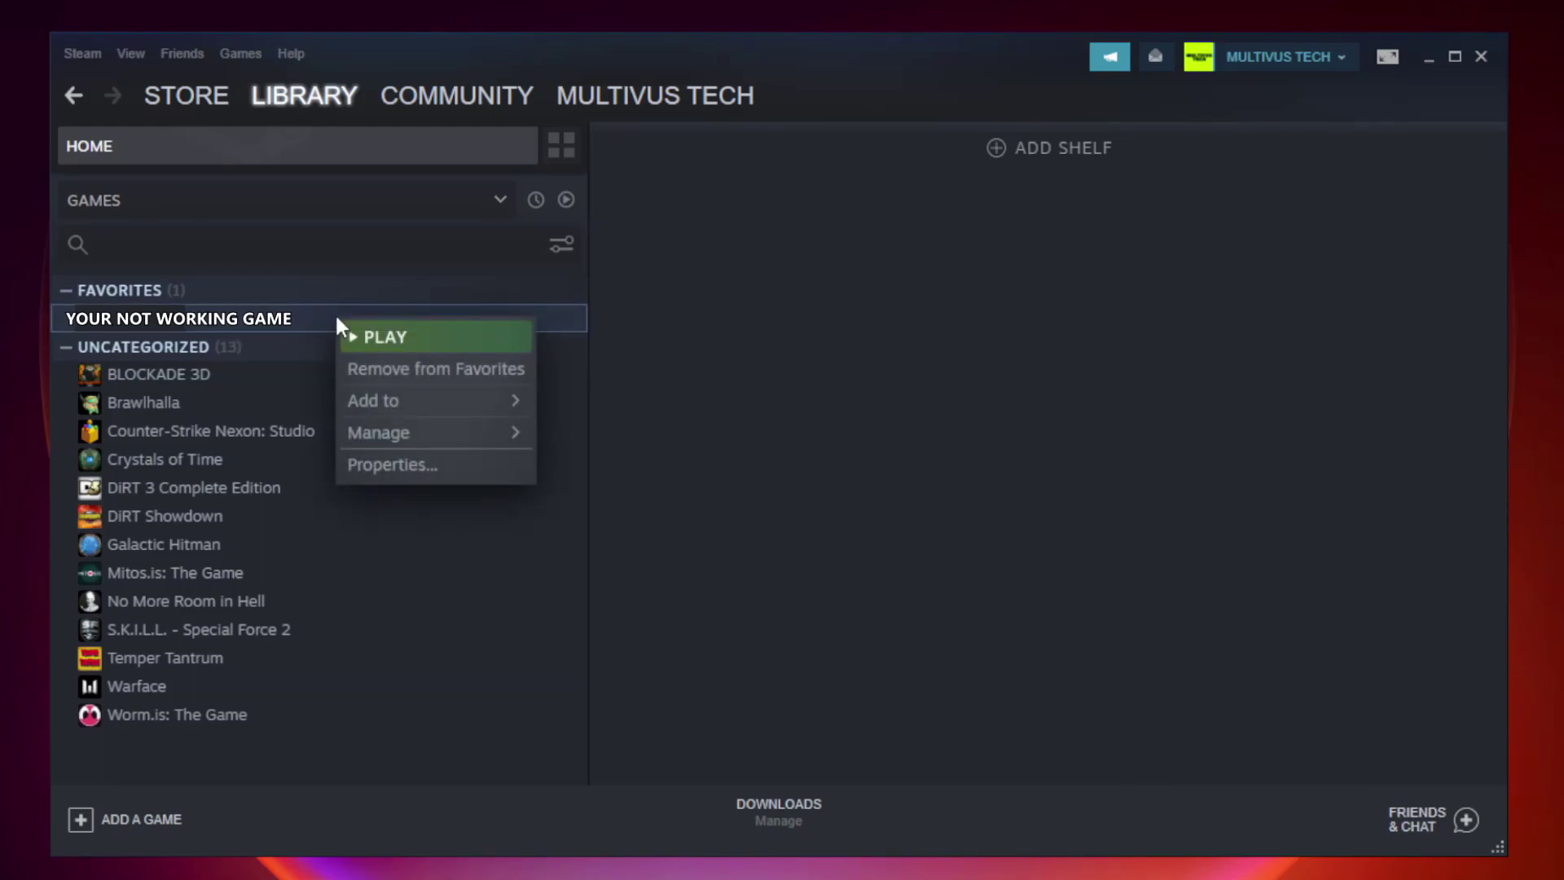
pyautogui.click(431, 462)
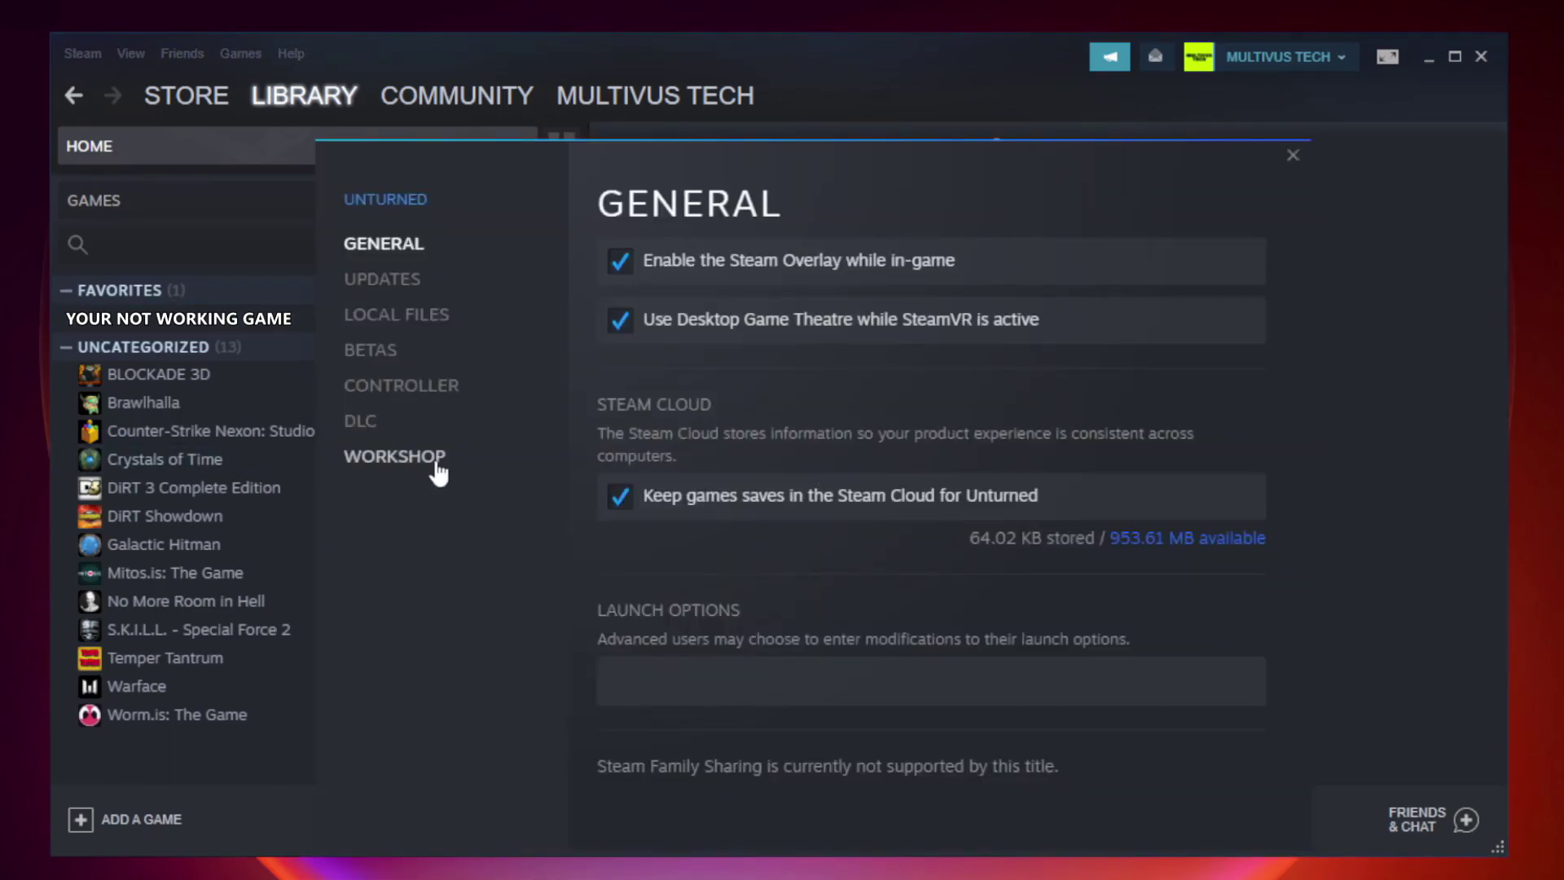
pyautogui.click(417, 326)
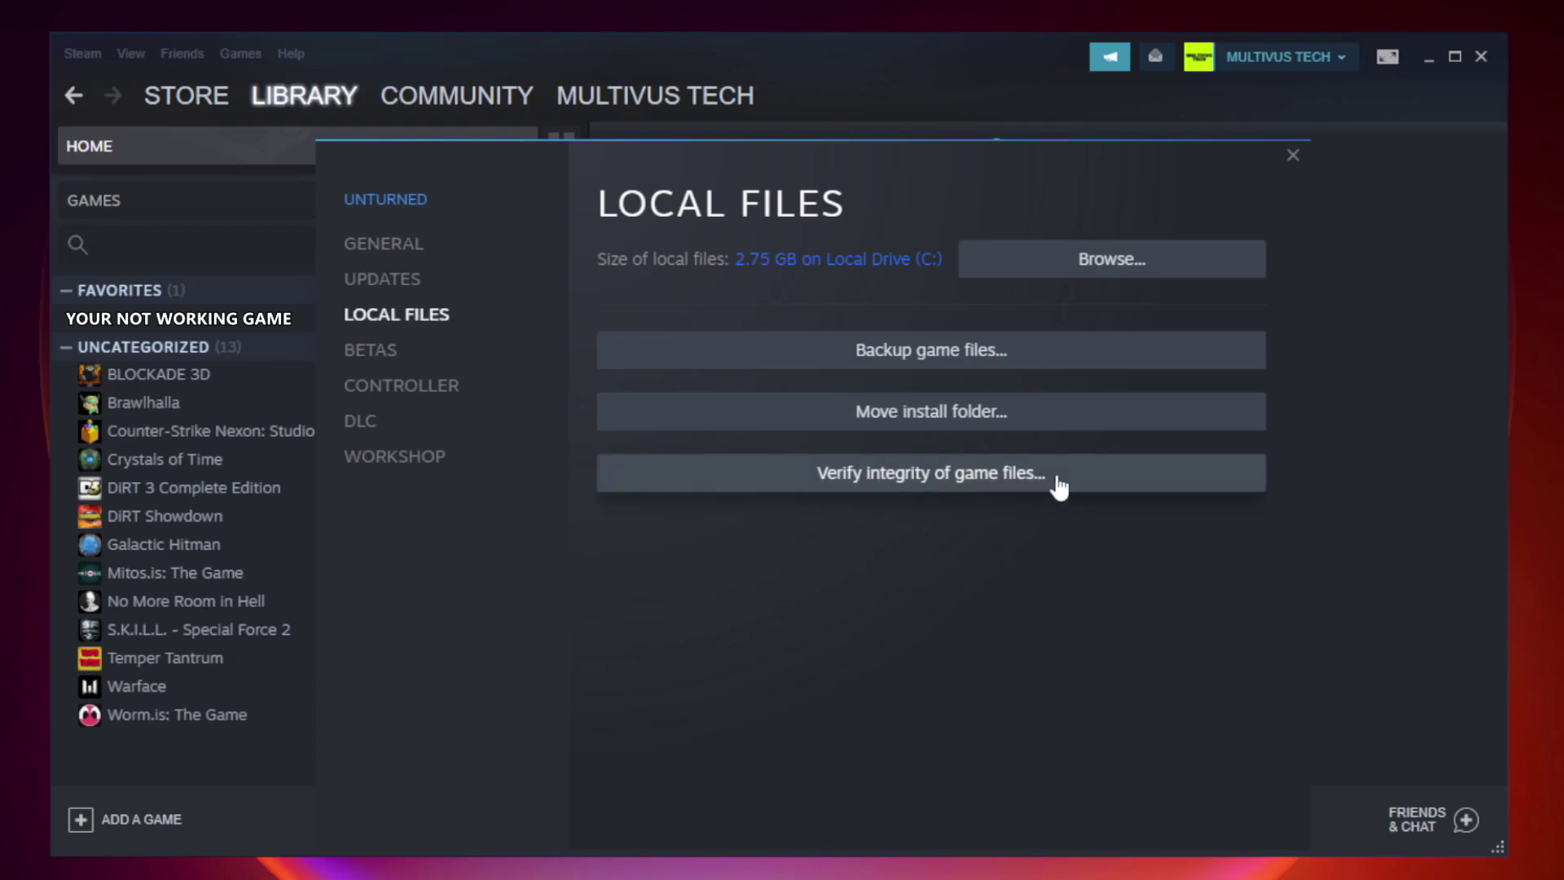
pyautogui.click(945, 480)
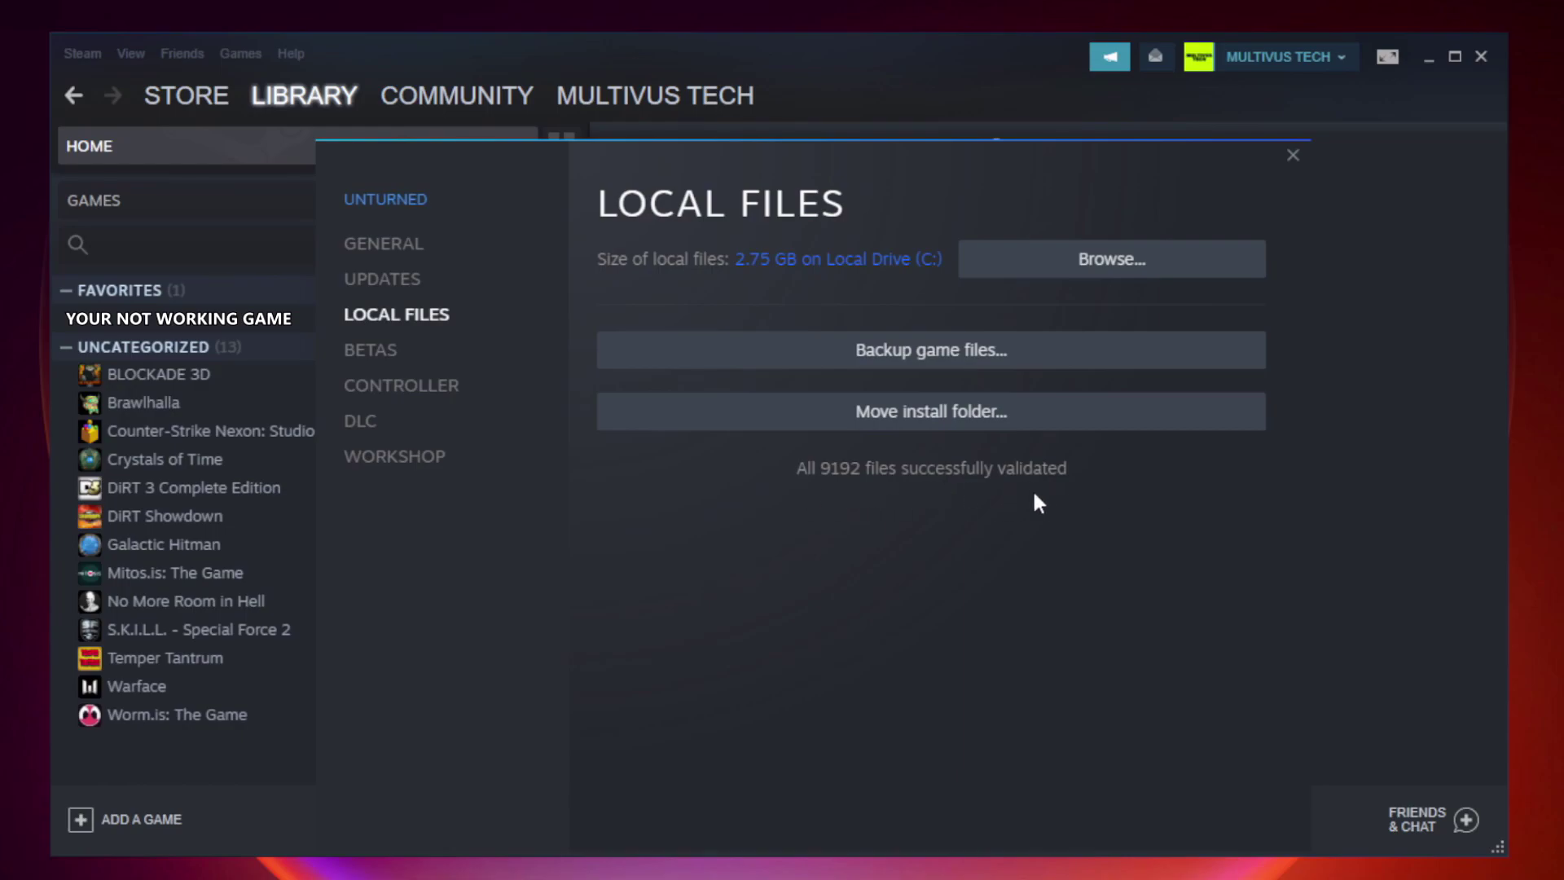
# Step: Browse to the game's Steam install folder and show the YOUR NOT WORKING GAME shortcut's Properties
pyautogui.click(1116, 273)
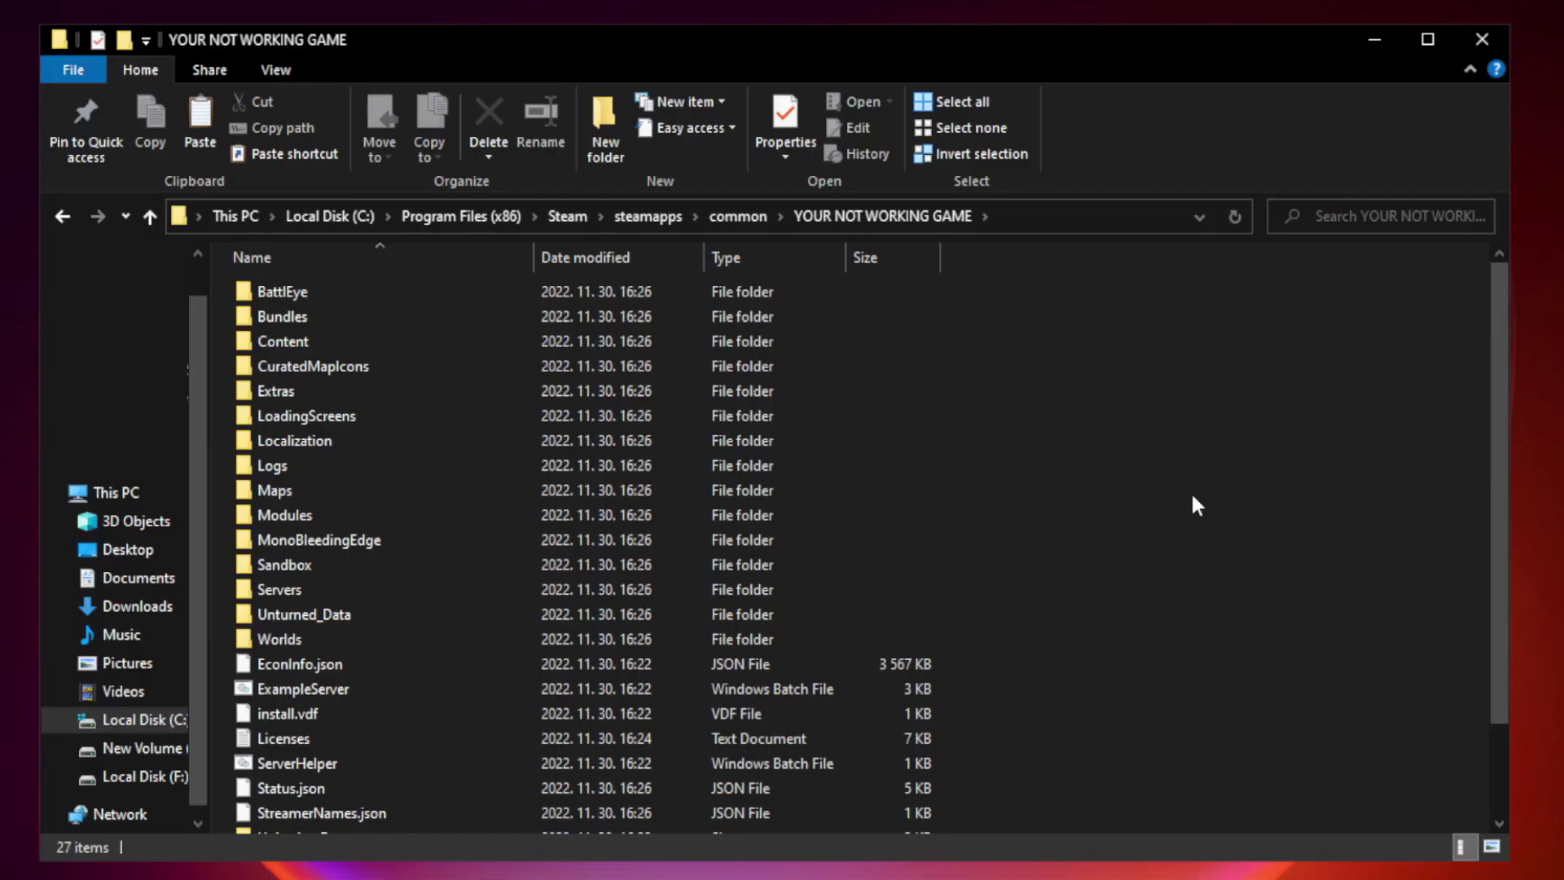
pyautogui.moveTo(1500, 427); pyautogui.dragTo(1502, 562)
pyautogui.click(625, 823)
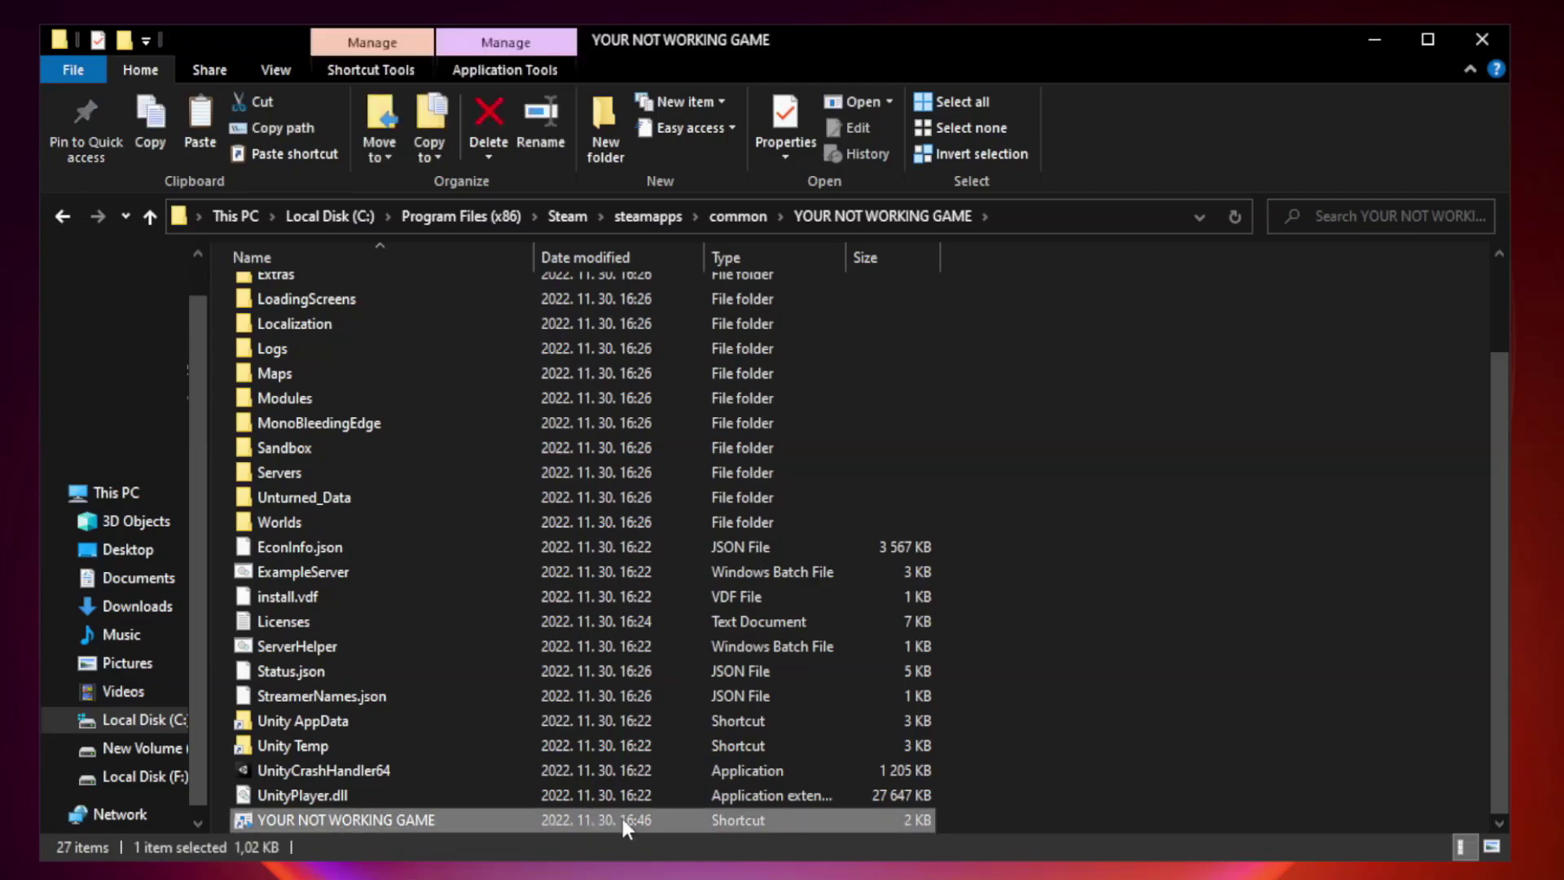
pyautogui.rightClick(529, 813)
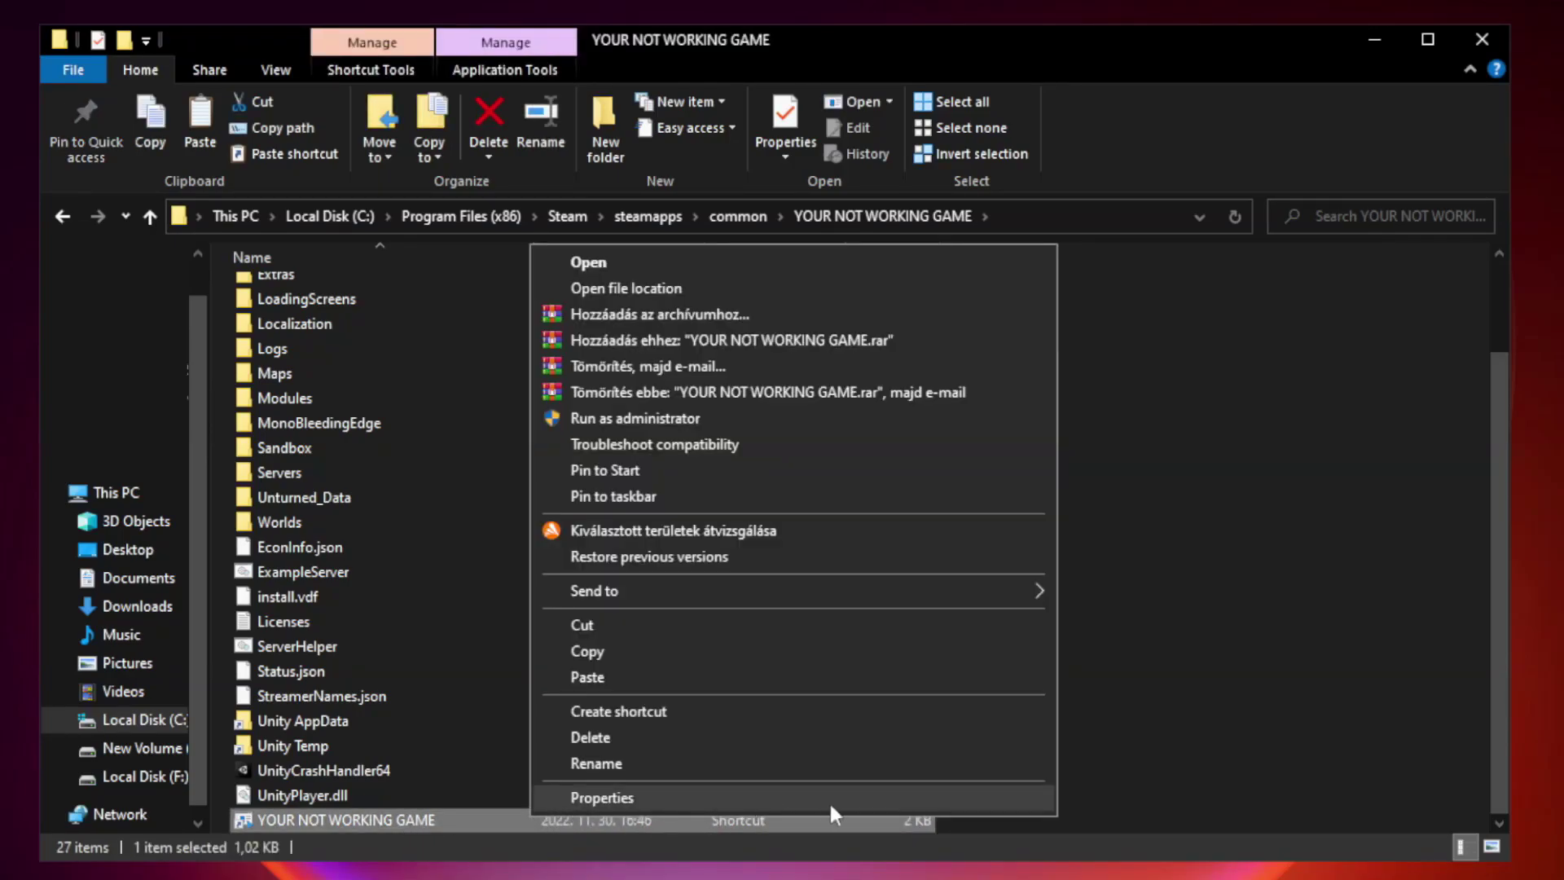
pyautogui.click(787, 800)
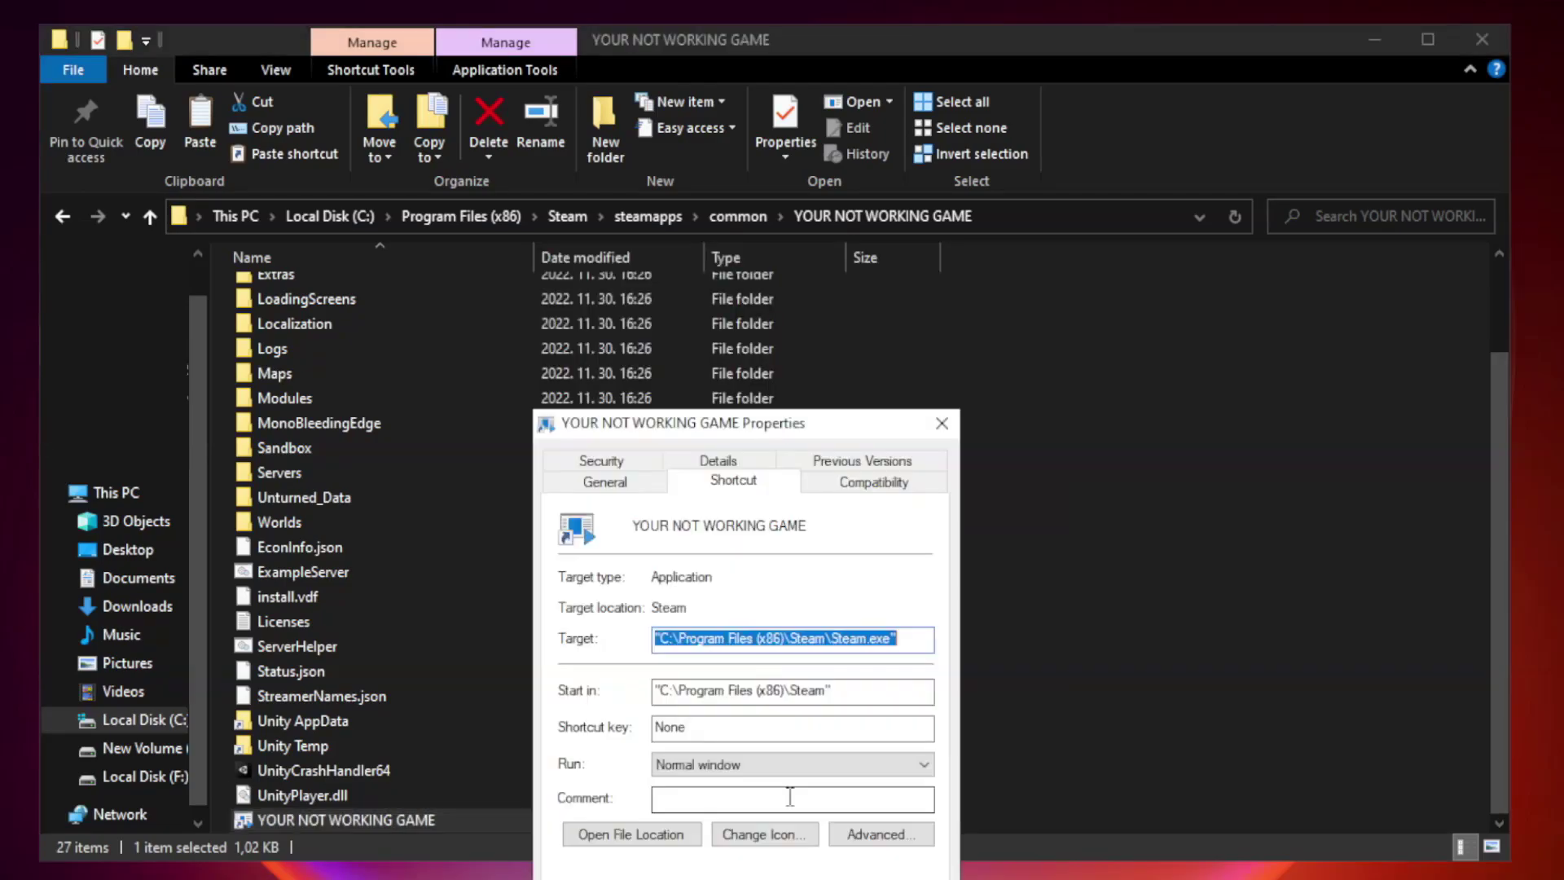
pyautogui.moveTo(777, 431); pyautogui.dragTo(776, 179)
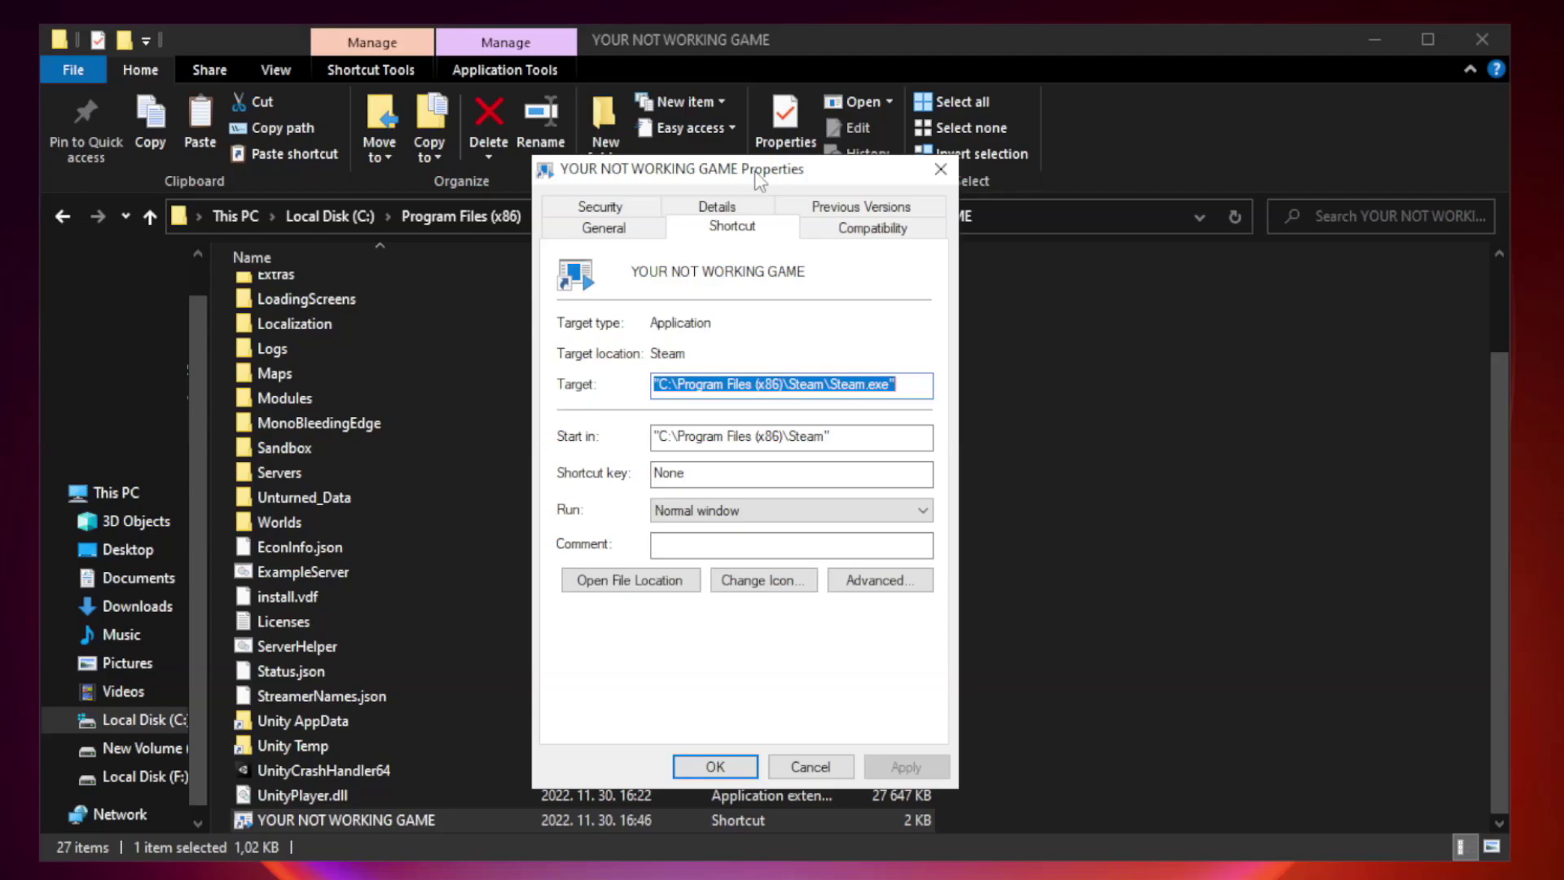
# Step: Set the shortcut to Windows 8 compatibility, run as administrator, fullscreen optimizations disabled
pyautogui.click(870, 231)
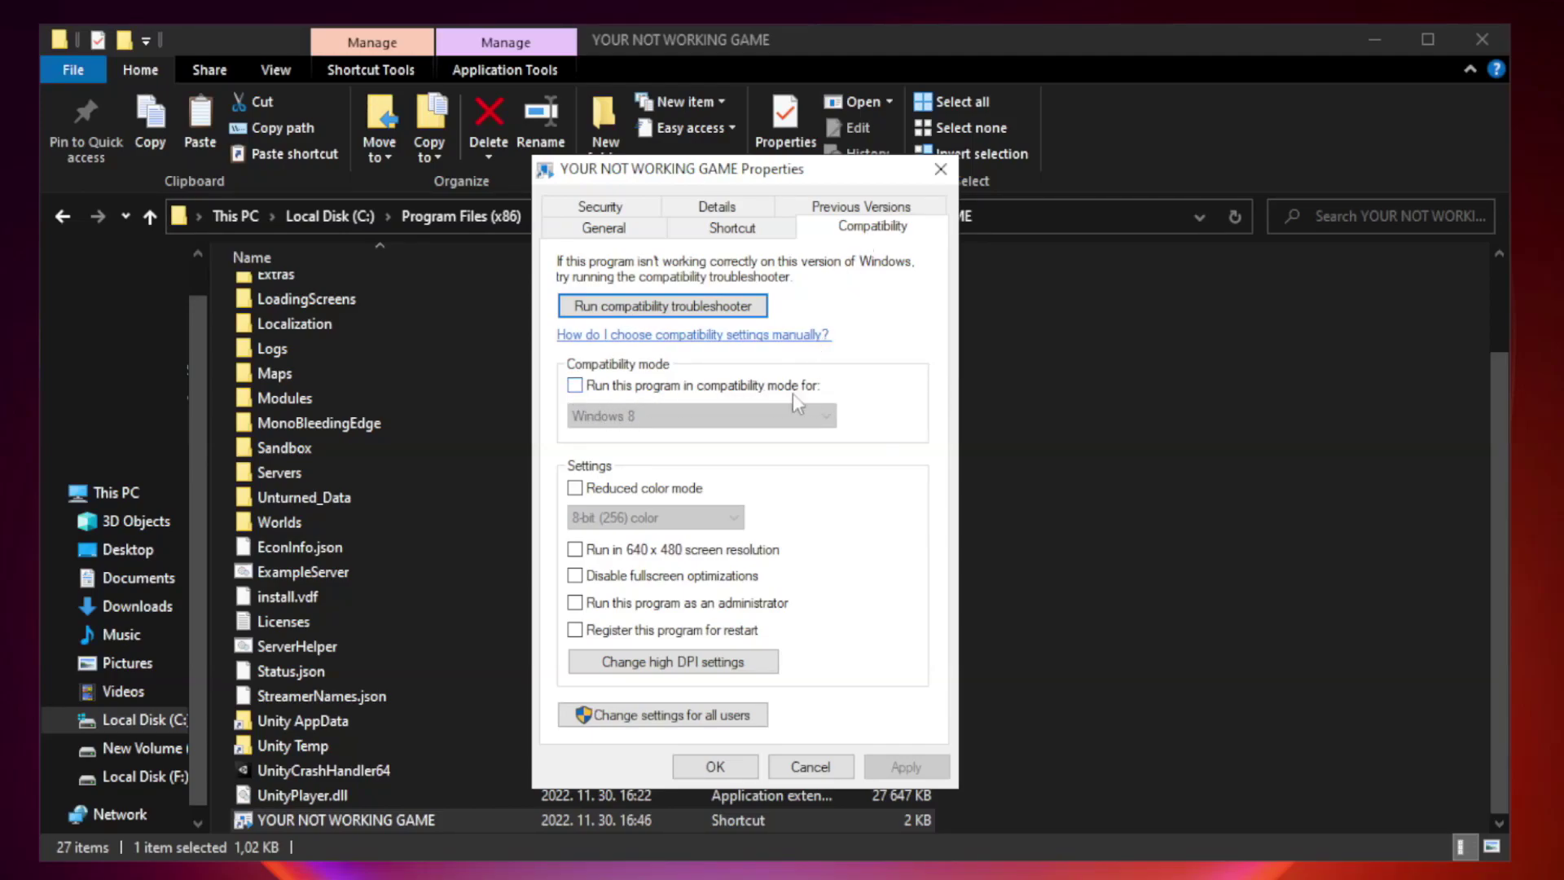
pyautogui.click(622, 388)
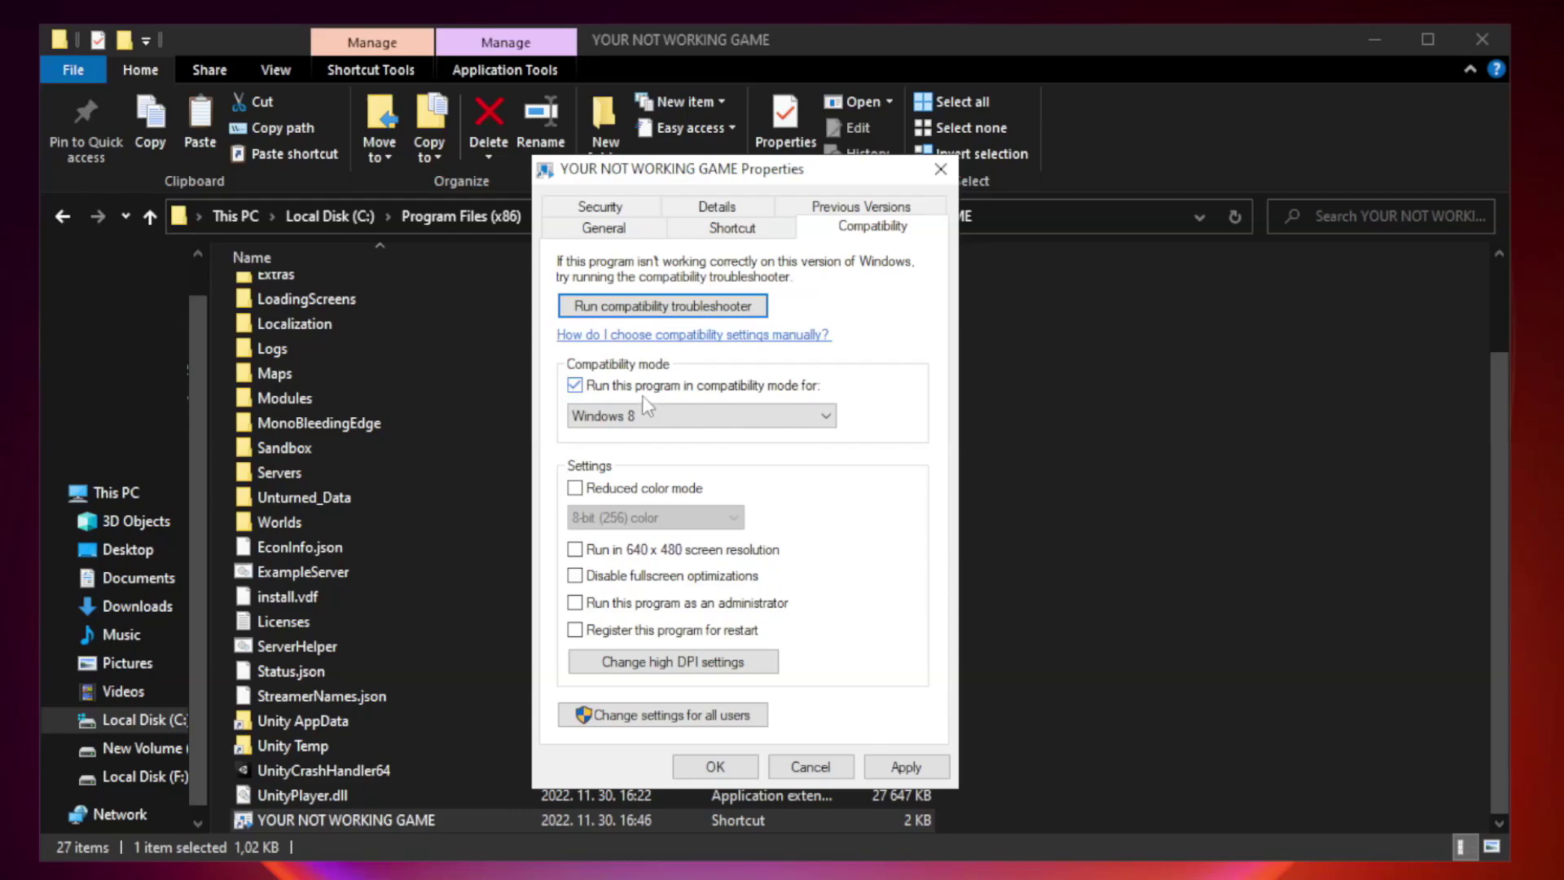
pyautogui.click(698, 417)
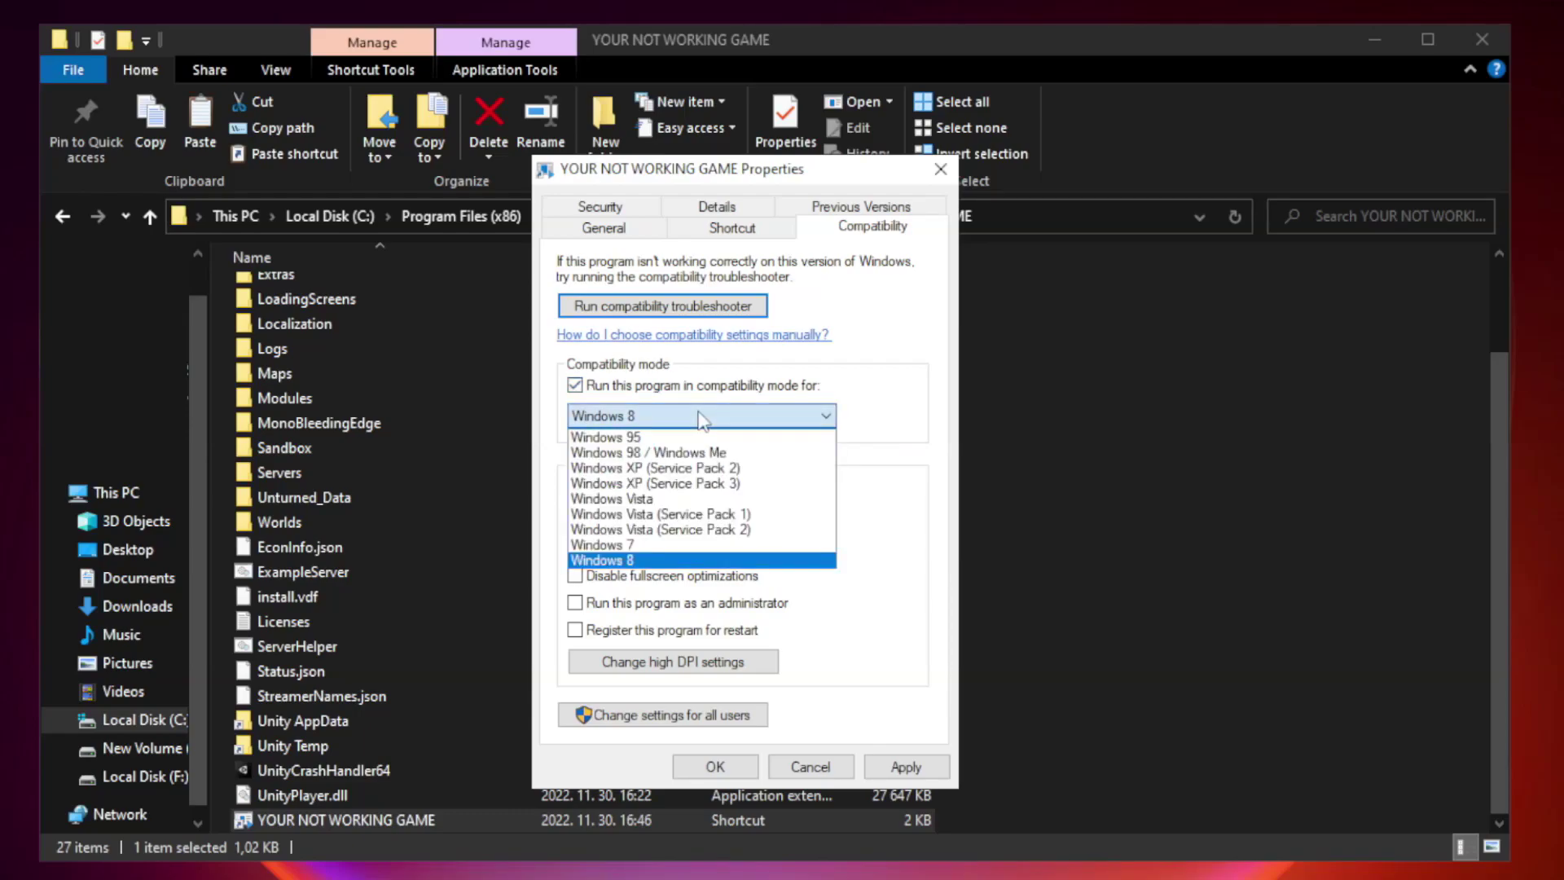
pyautogui.click(661, 560)
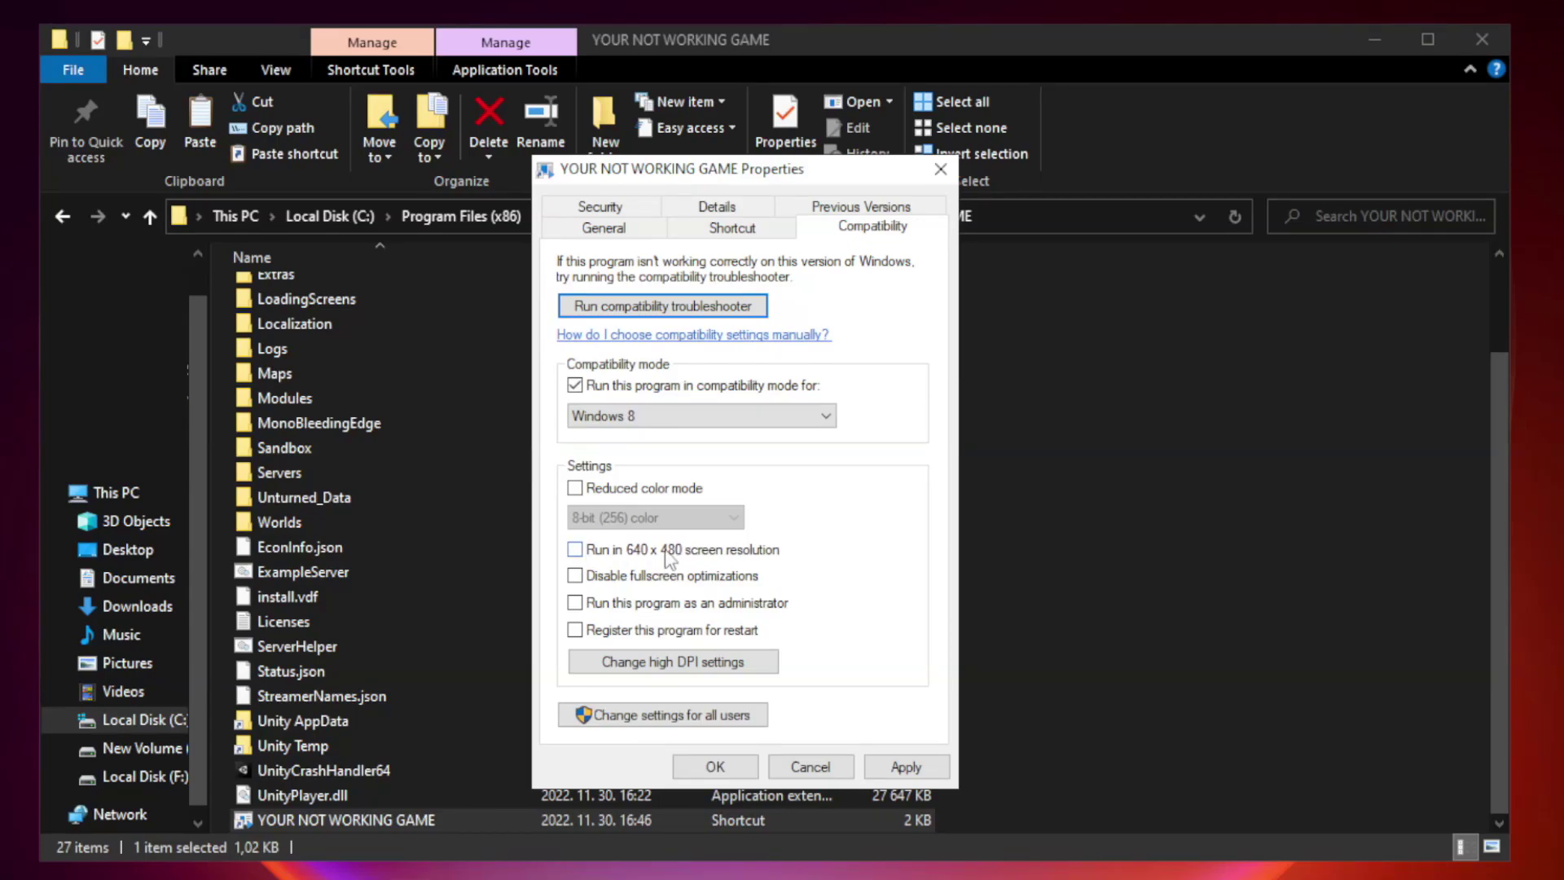
pyautogui.click(615, 585)
pyautogui.click(615, 609)
pyautogui.click(904, 770)
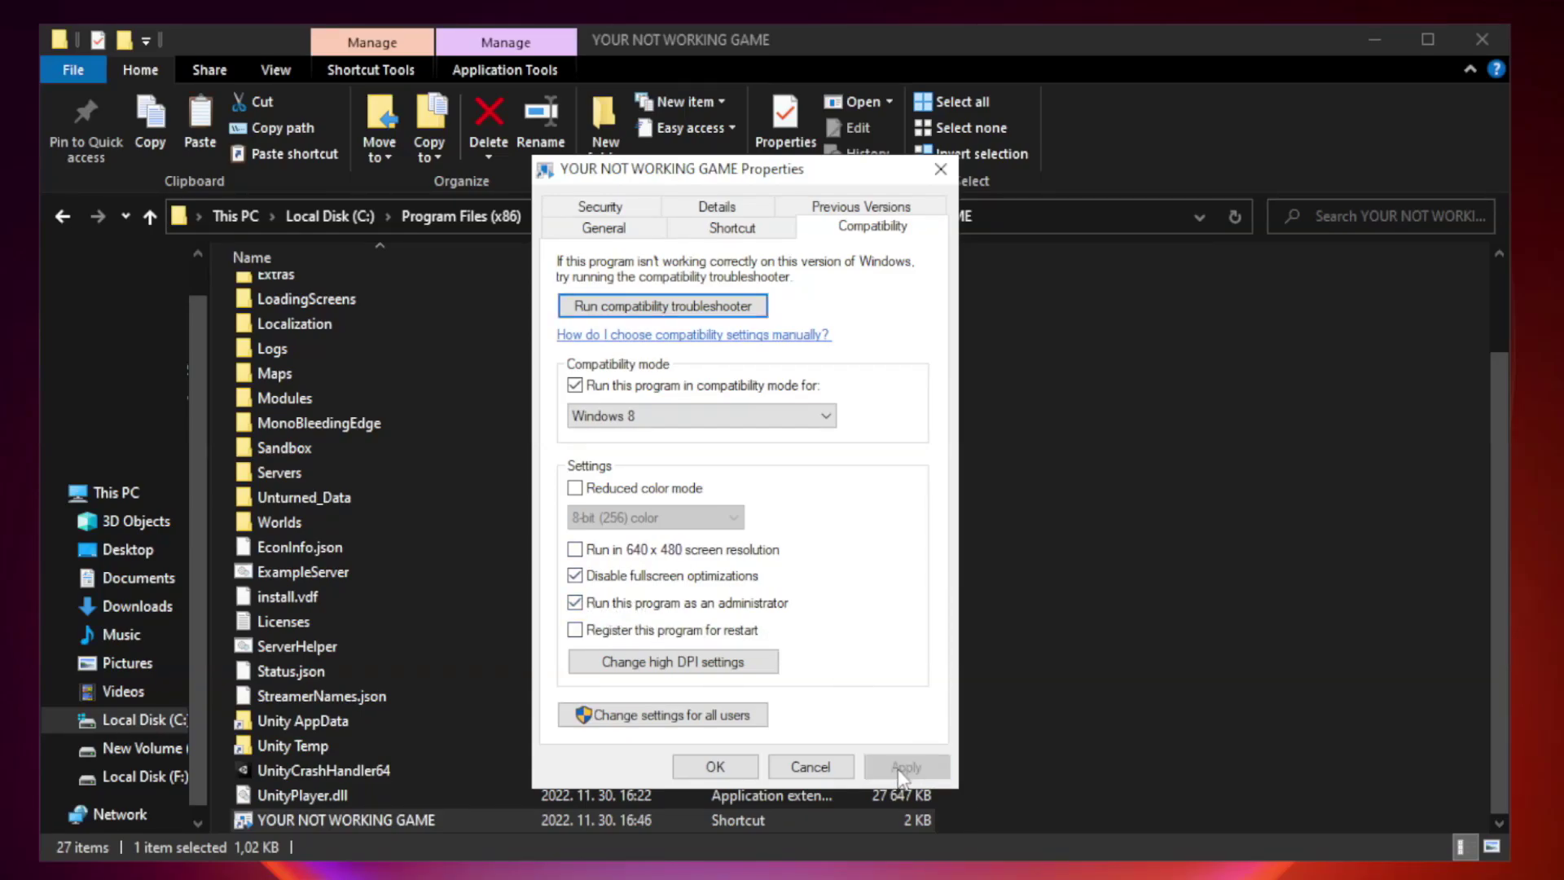
pyautogui.click(714, 768)
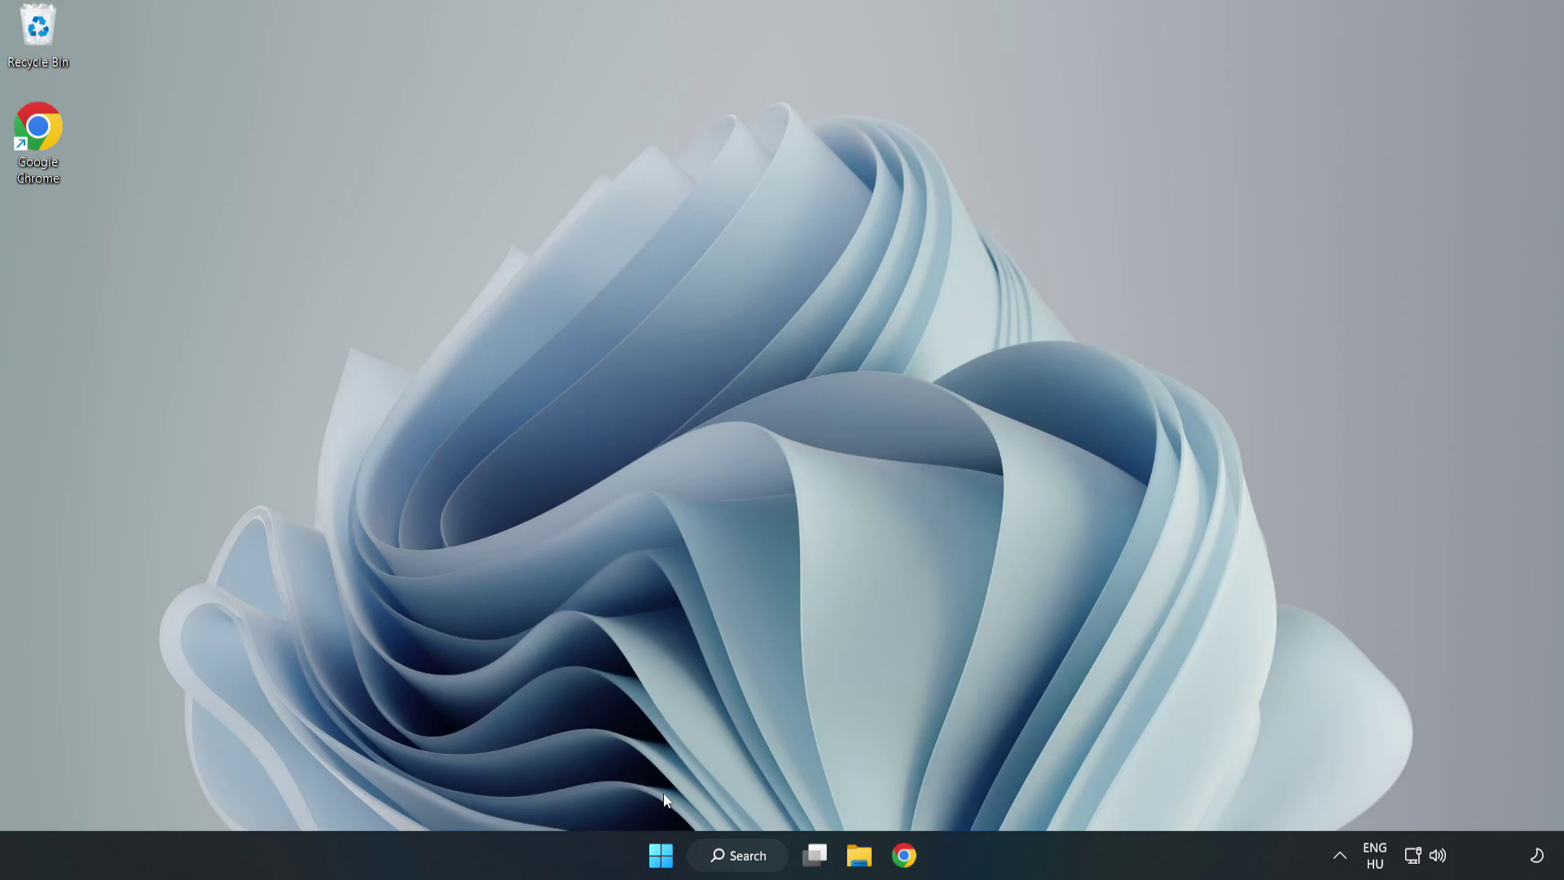
# Step: Launch Task Manager from the Start button's right-click menu
pyautogui.rightClick(663, 859)
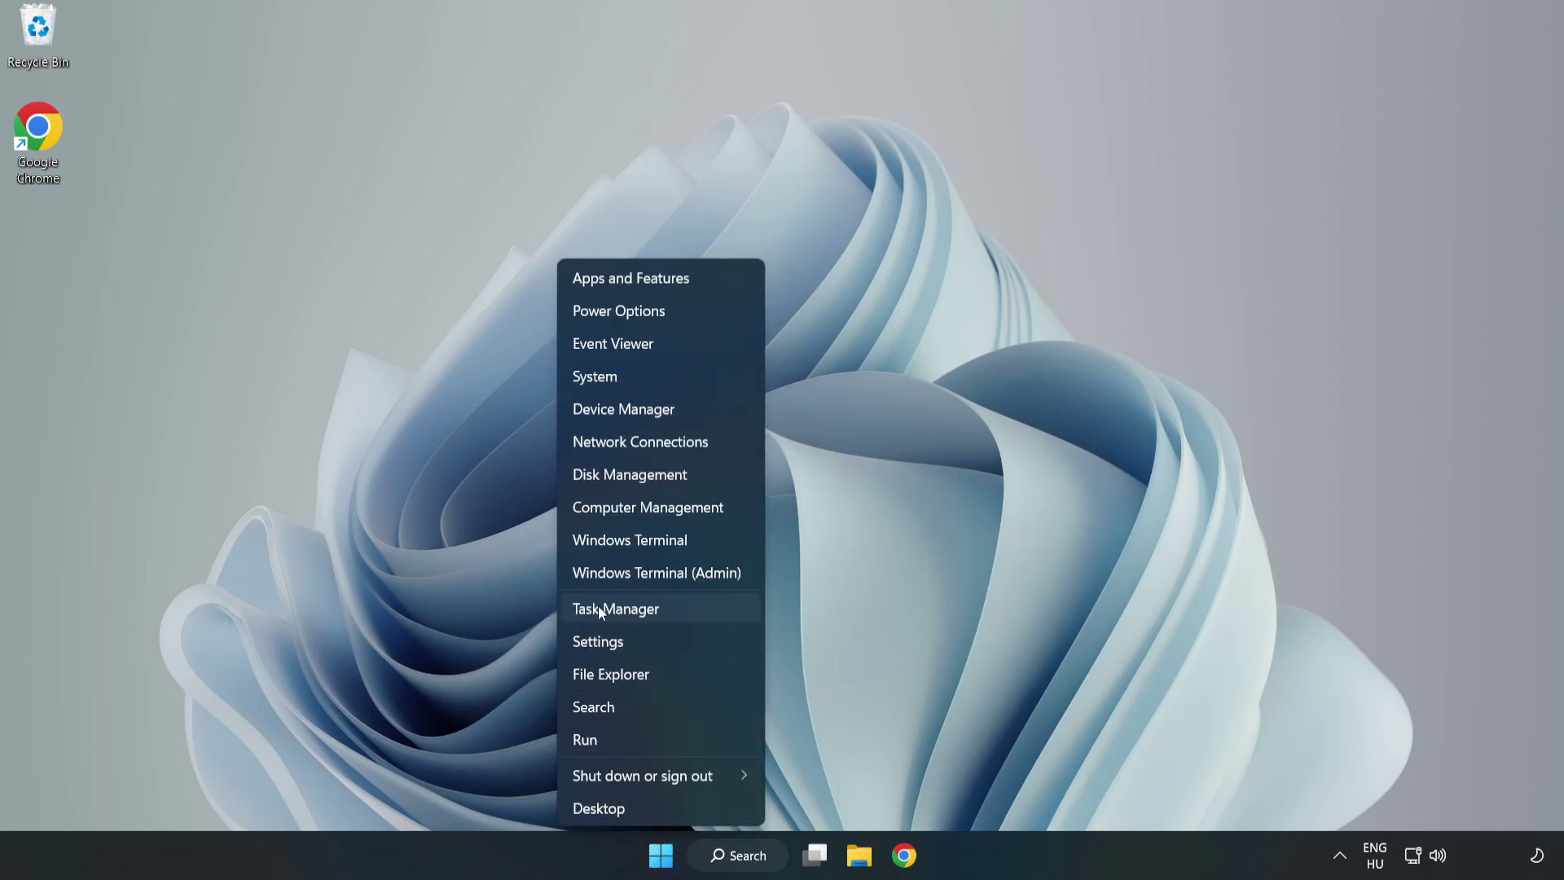
pyautogui.click(658, 609)
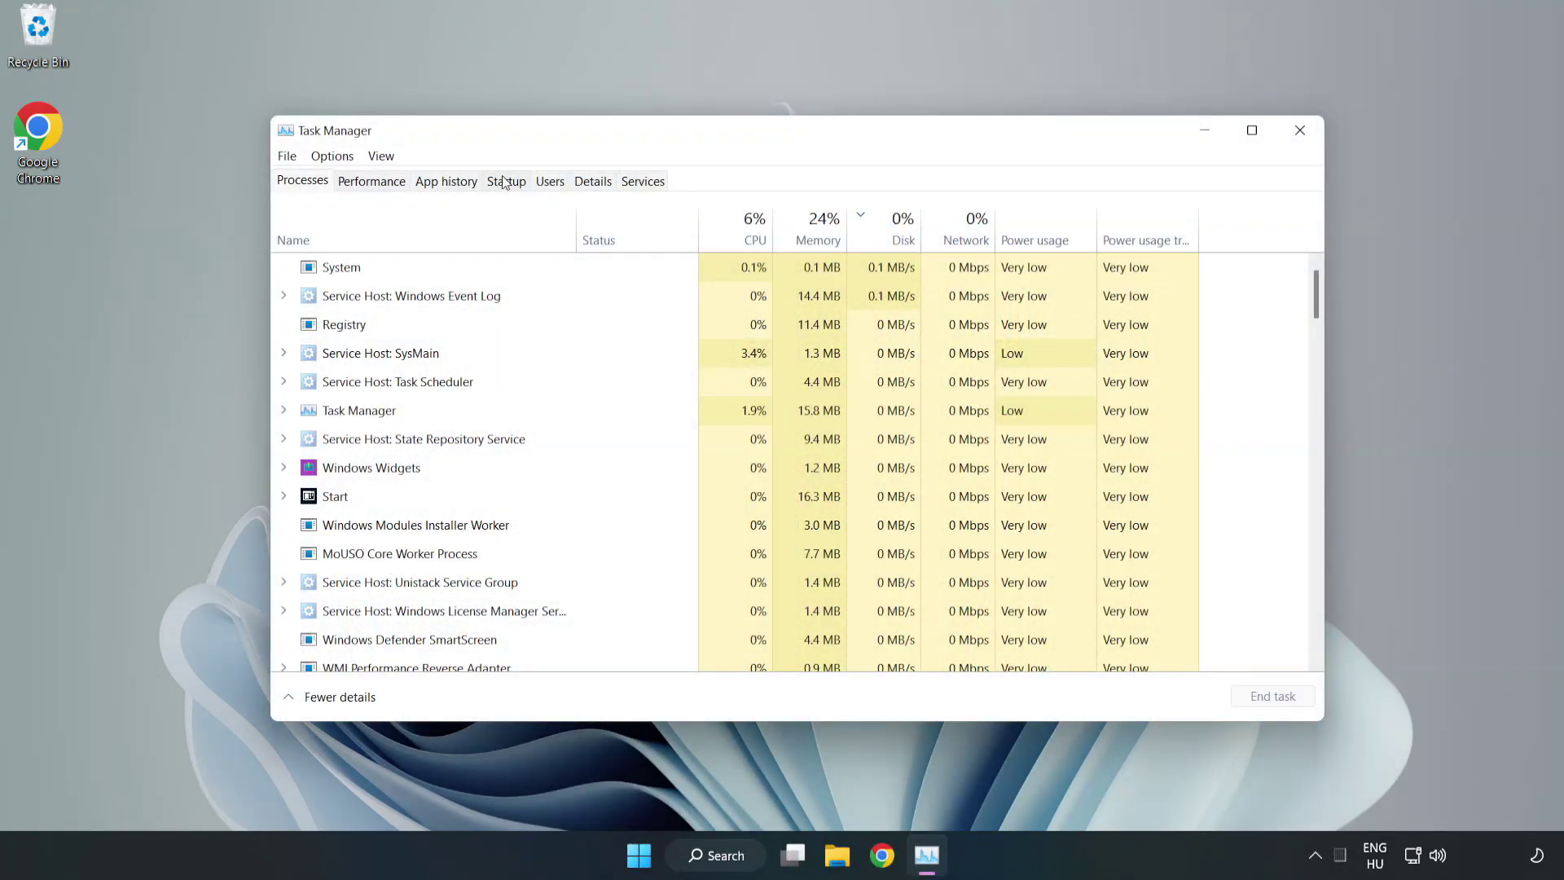
# Step: Disable Cortana, Microsoft Edge, Microsoft Teams and Phone Link in the Startup apps list
pyautogui.click(510, 185)
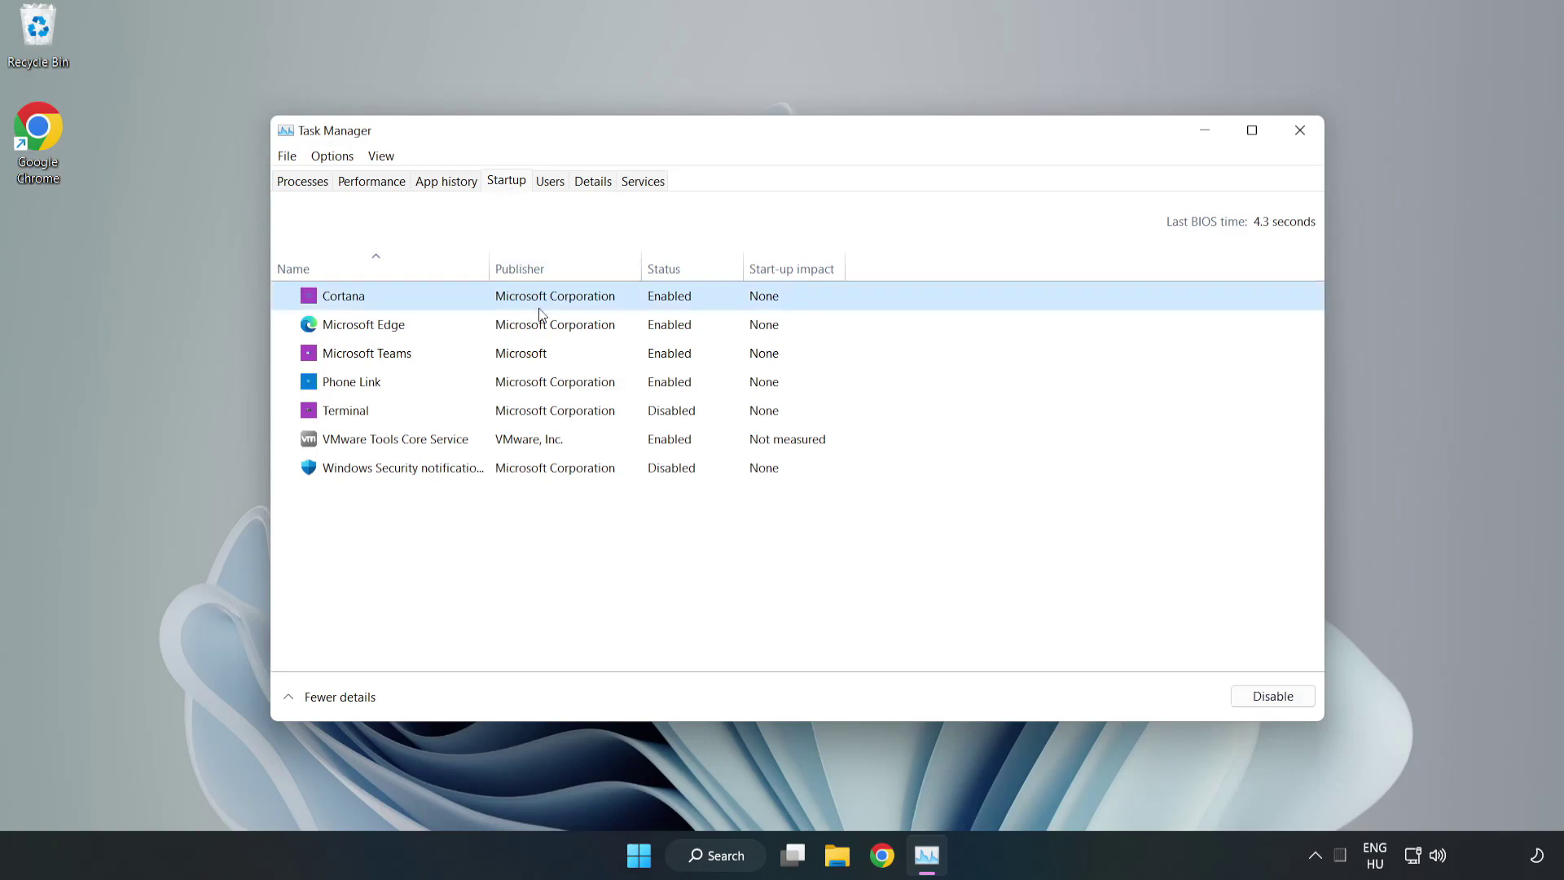
pyautogui.click(1261, 697)
pyautogui.click(675, 321)
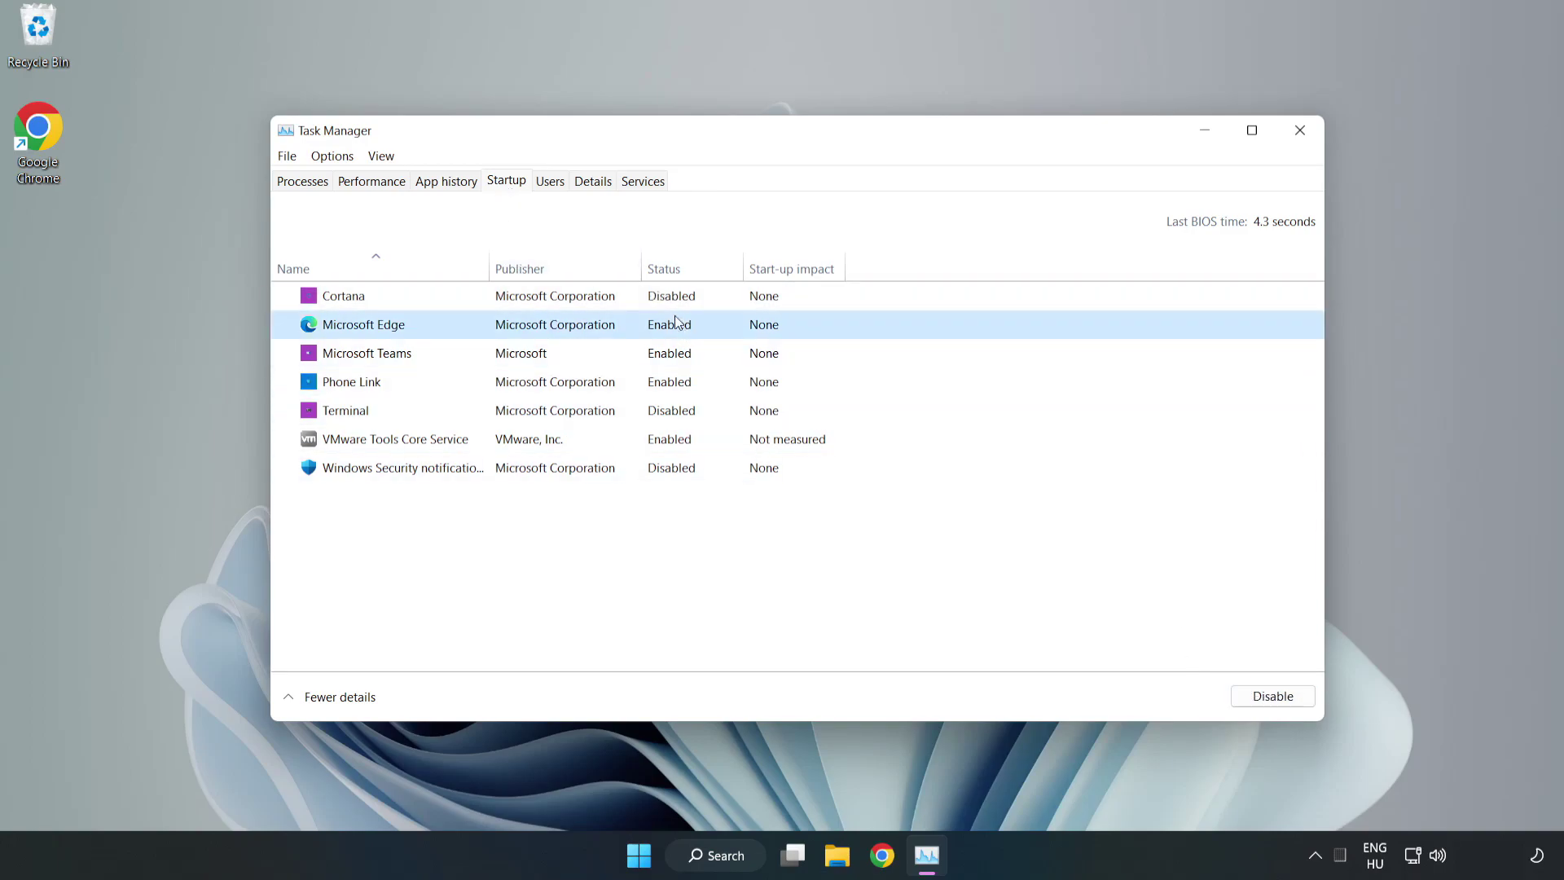
pyautogui.click(1272, 697)
pyautogui.click(562, 357)
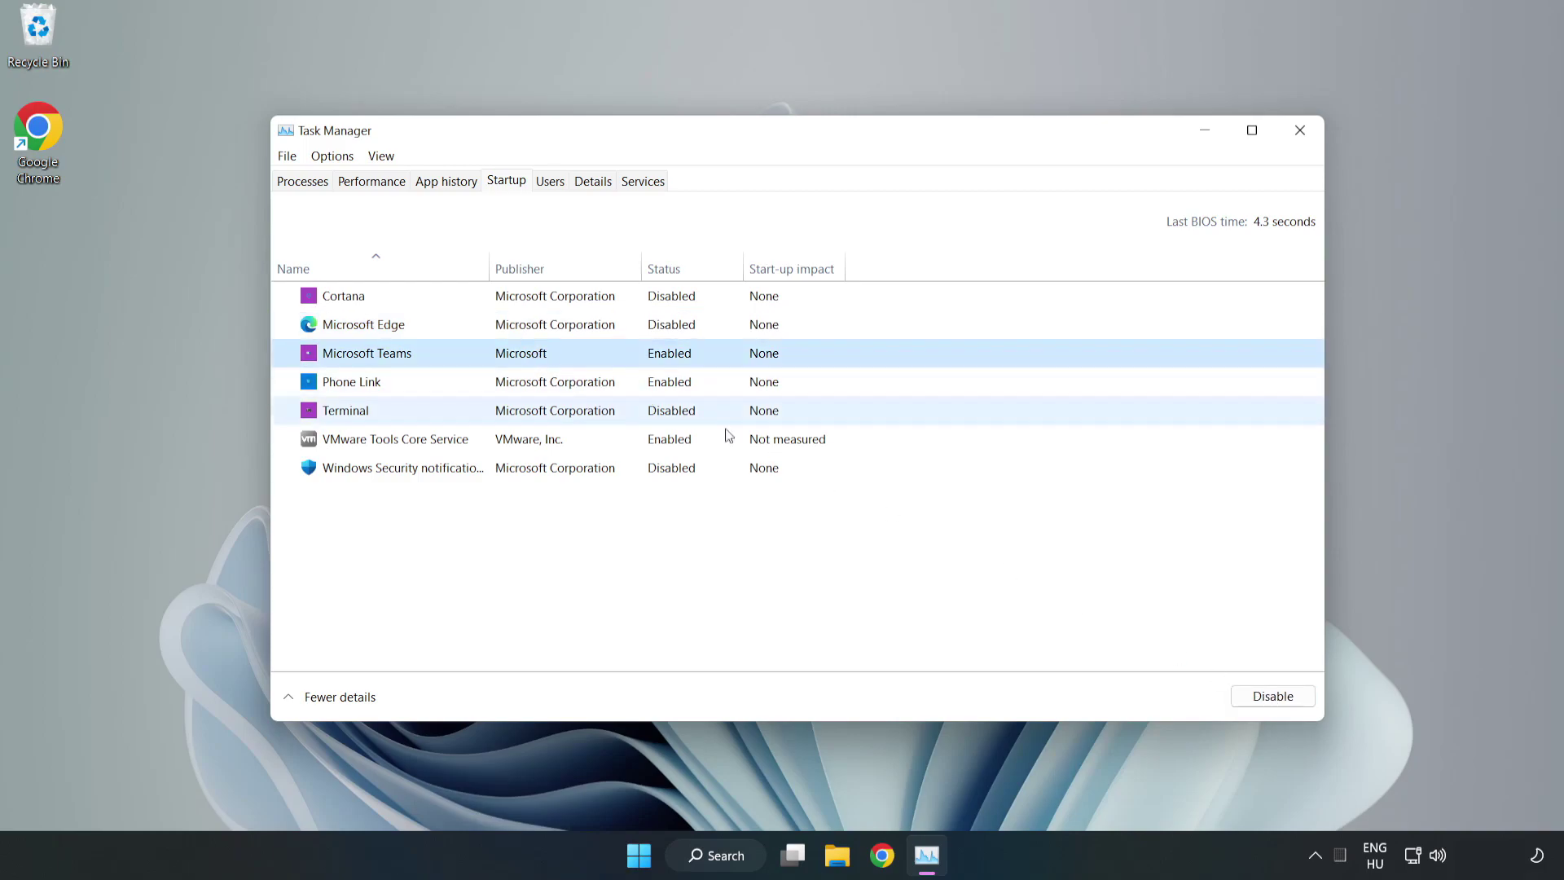
pyautogui.click(1266, 697)
pyautogui.click(522, 387)
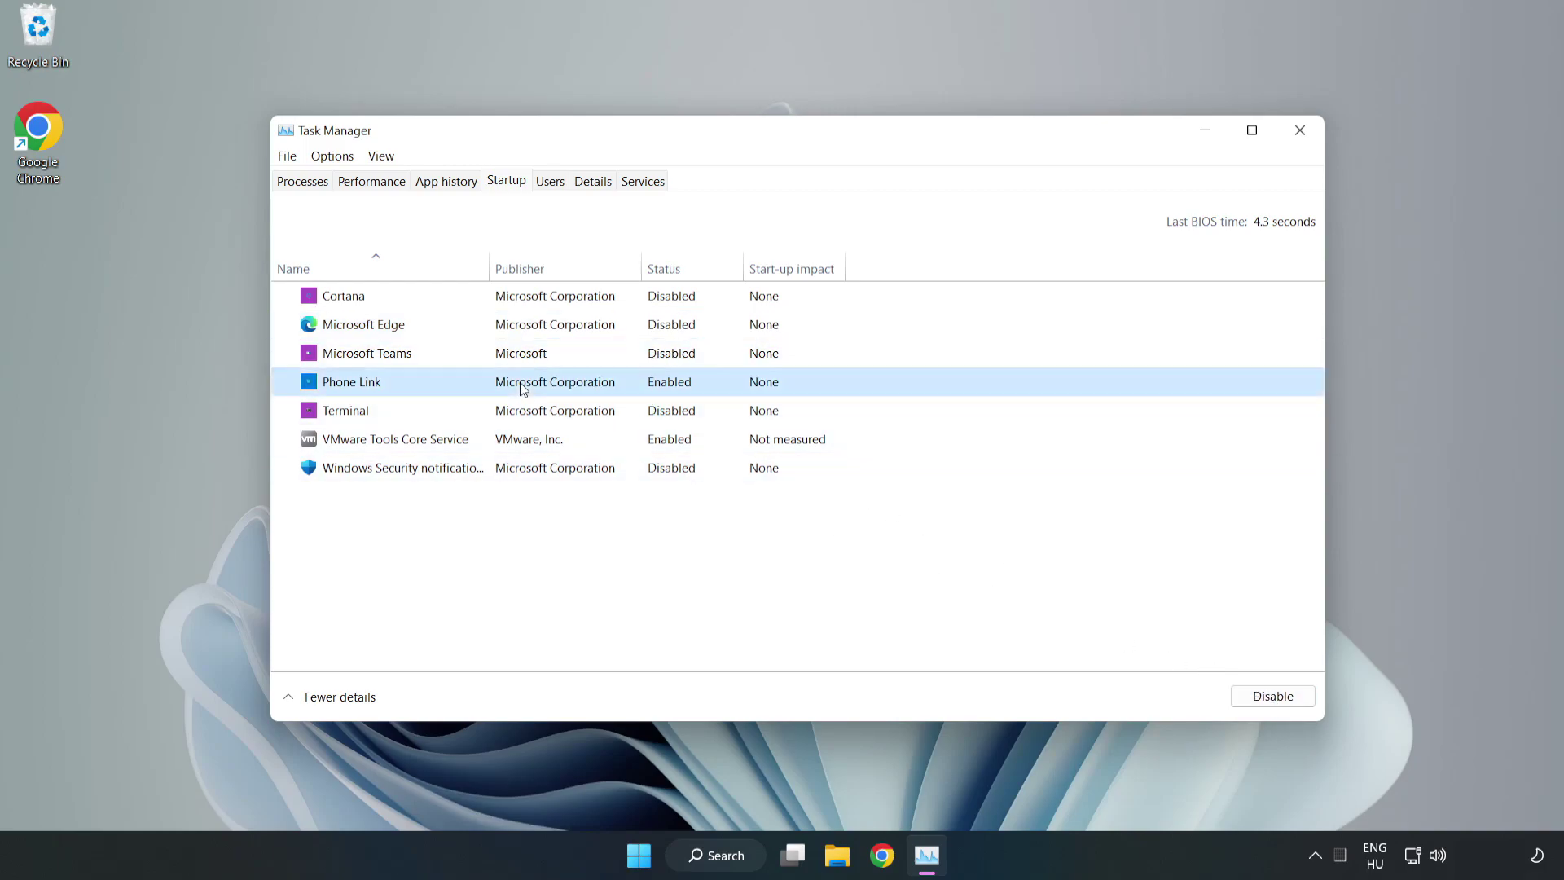
pyautogui.click(1301, 702)
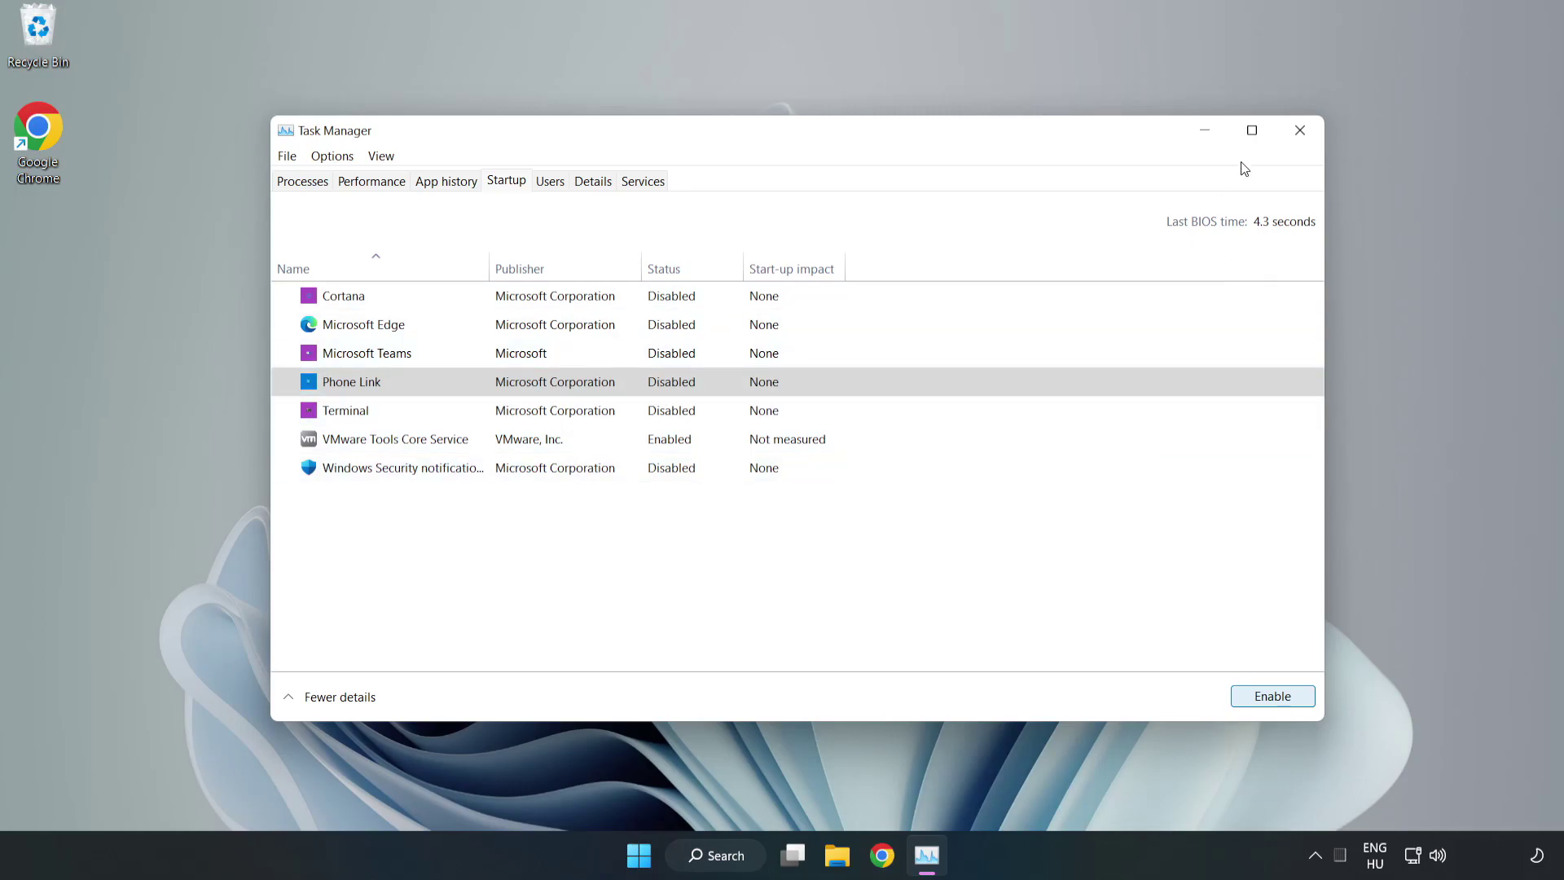
# Step: Close Task Manager and search 'cmd' to show Command Prompt's extra launch options
pyautogui.click(1301, 133)
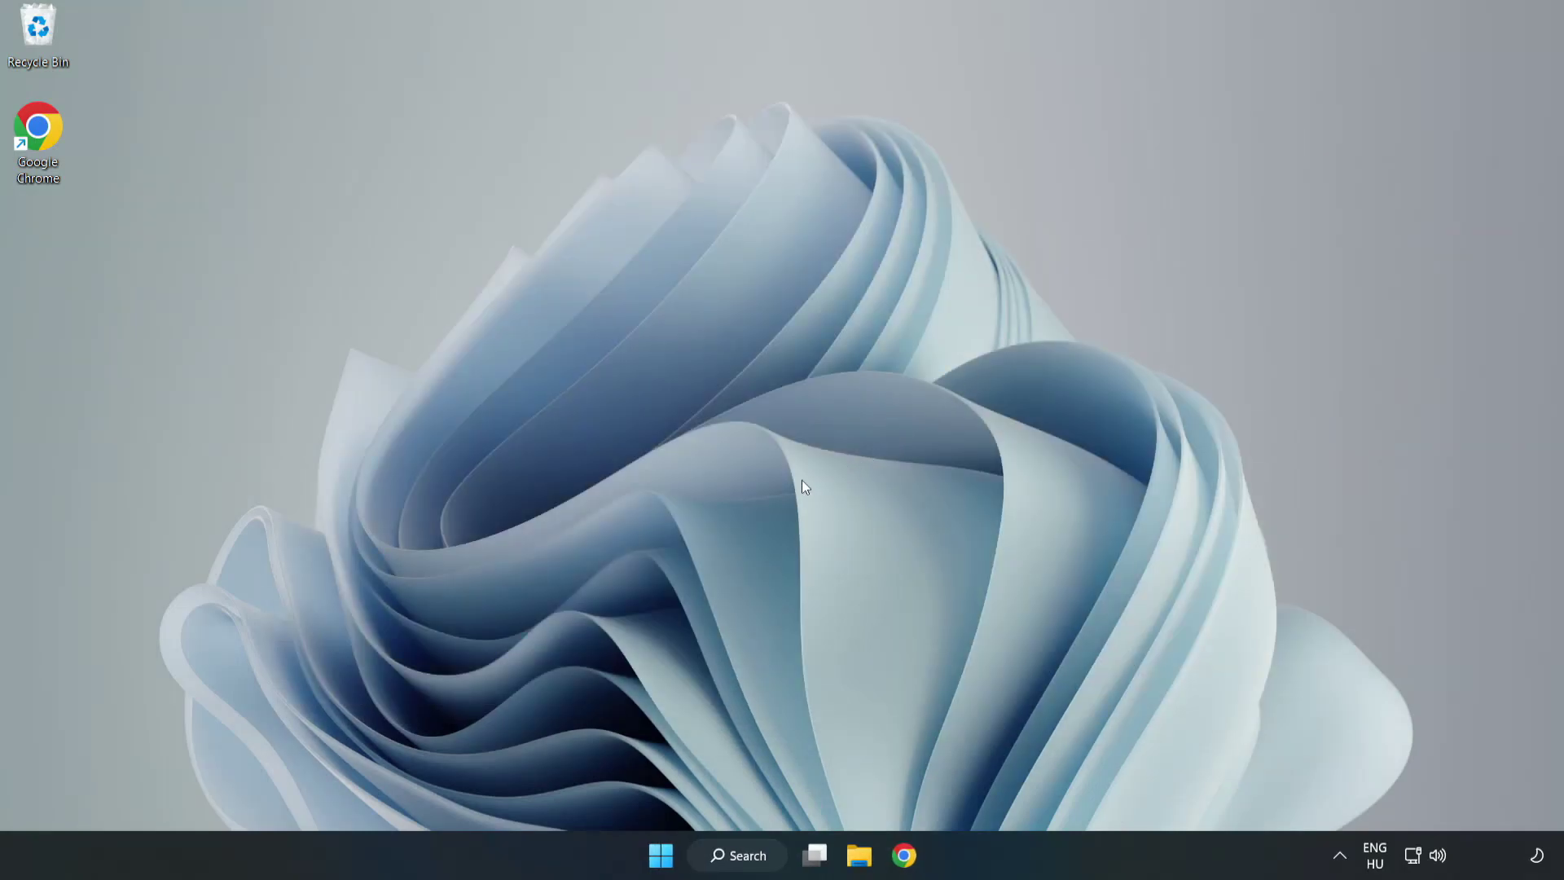
pyautogui.click(765, 842)
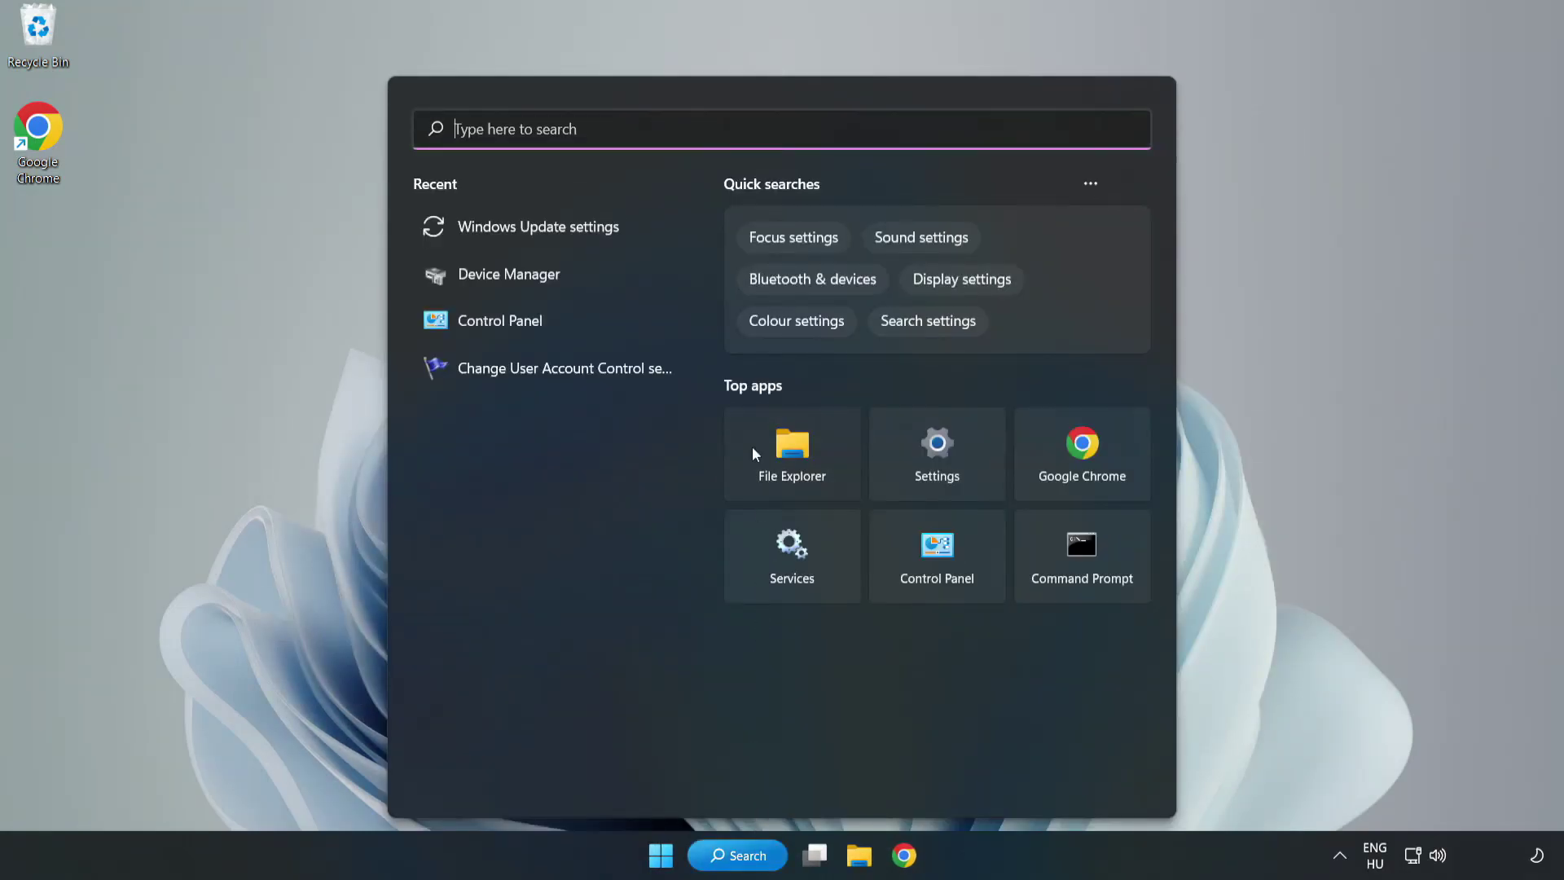
pyautogui.write('cmd')
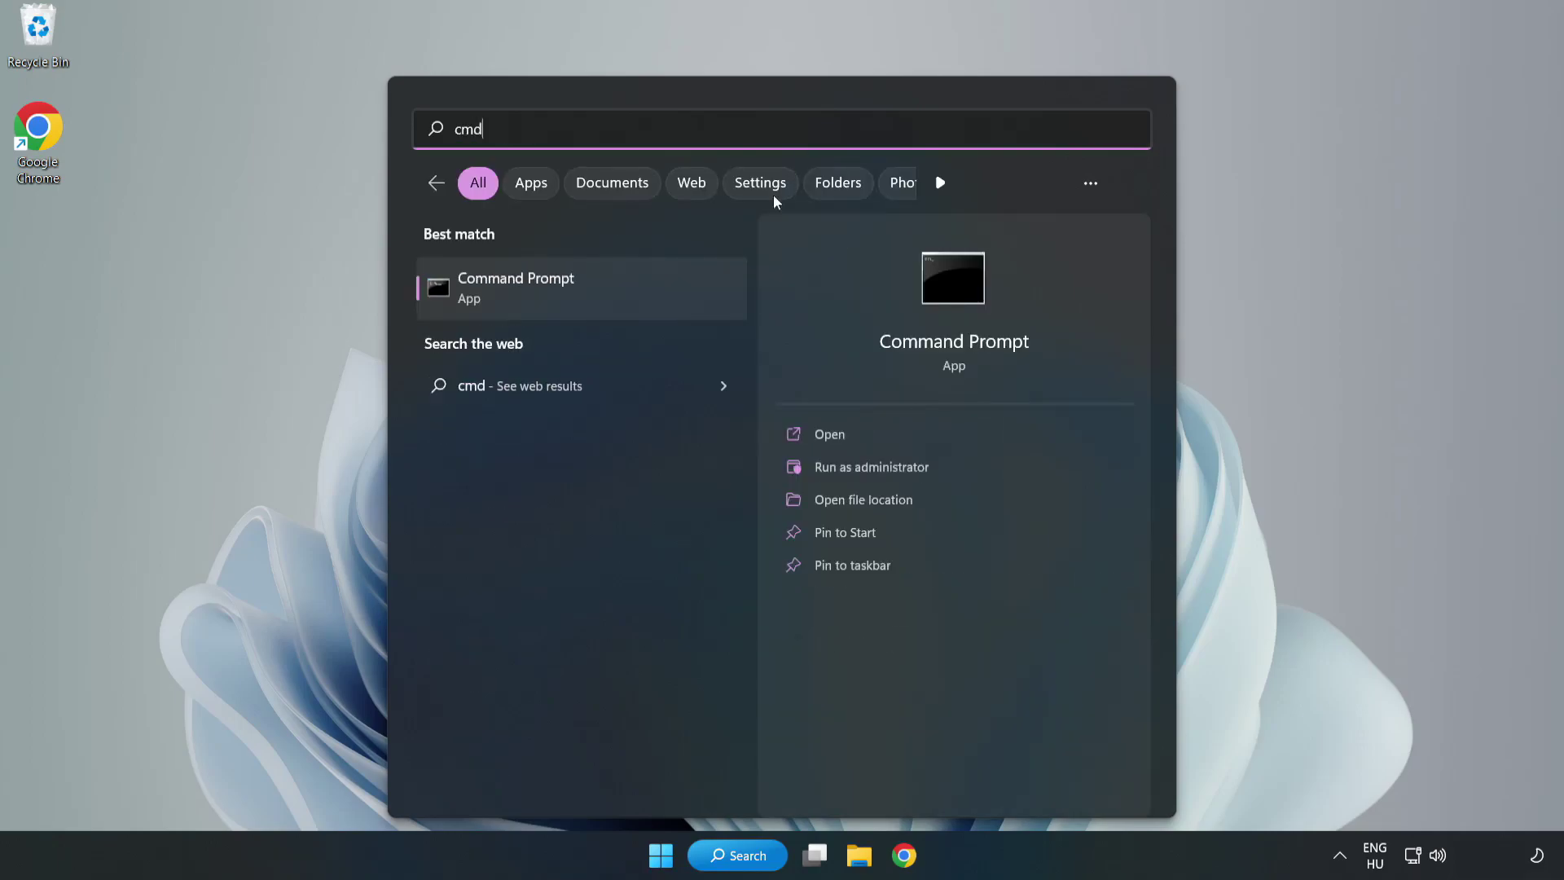
pyautogui.rightClick(614, 295)
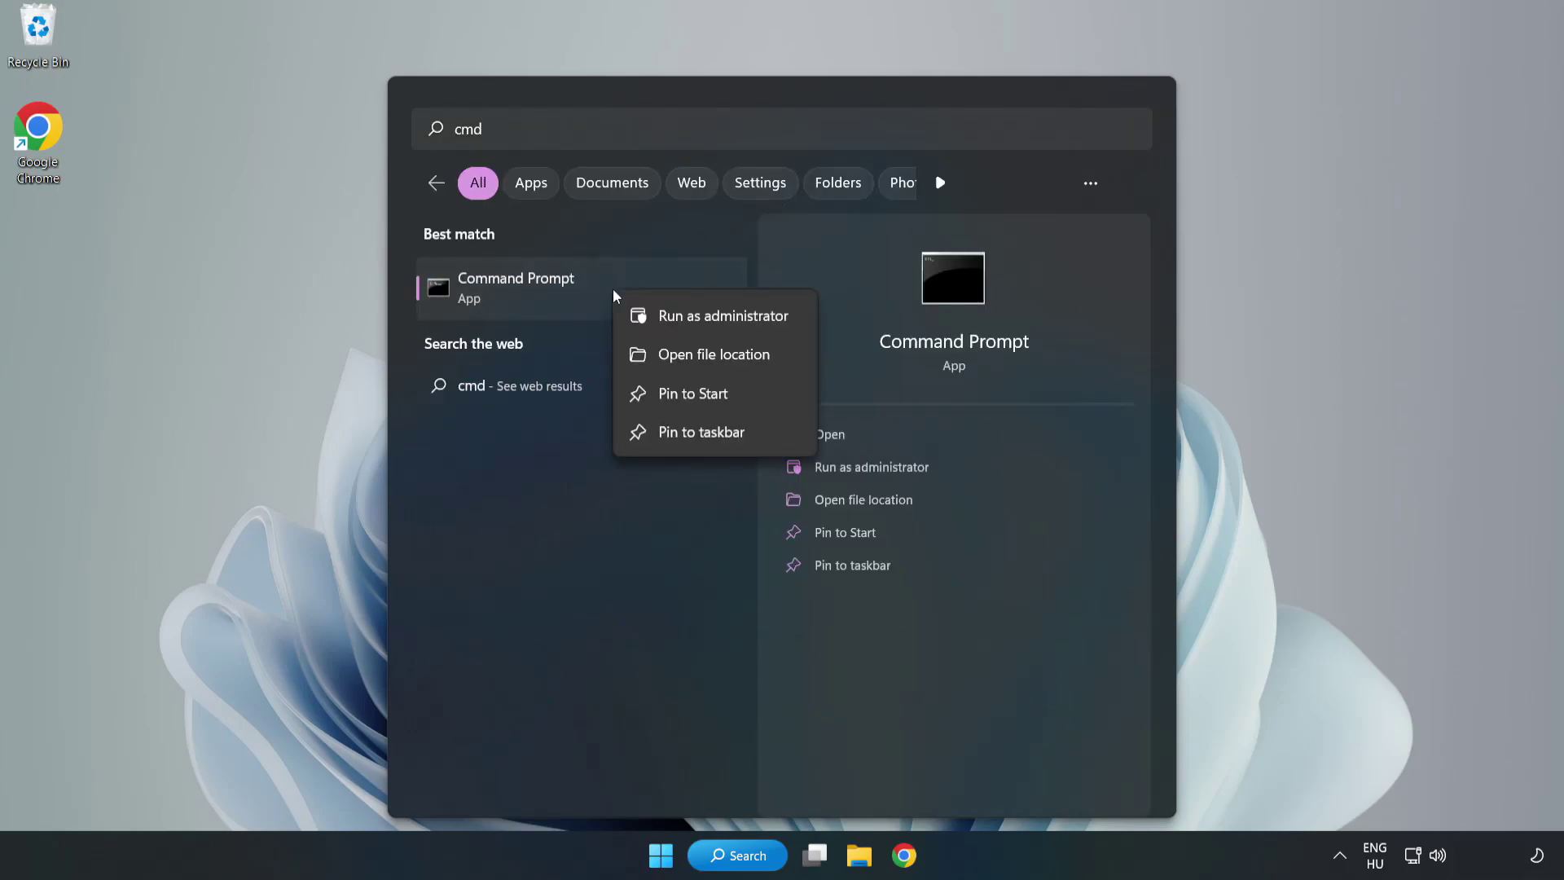
# Step: Run sfc /scannow in an administrator Command Prompt, then close it once no violations are found
pyautogui.click(676, 318)
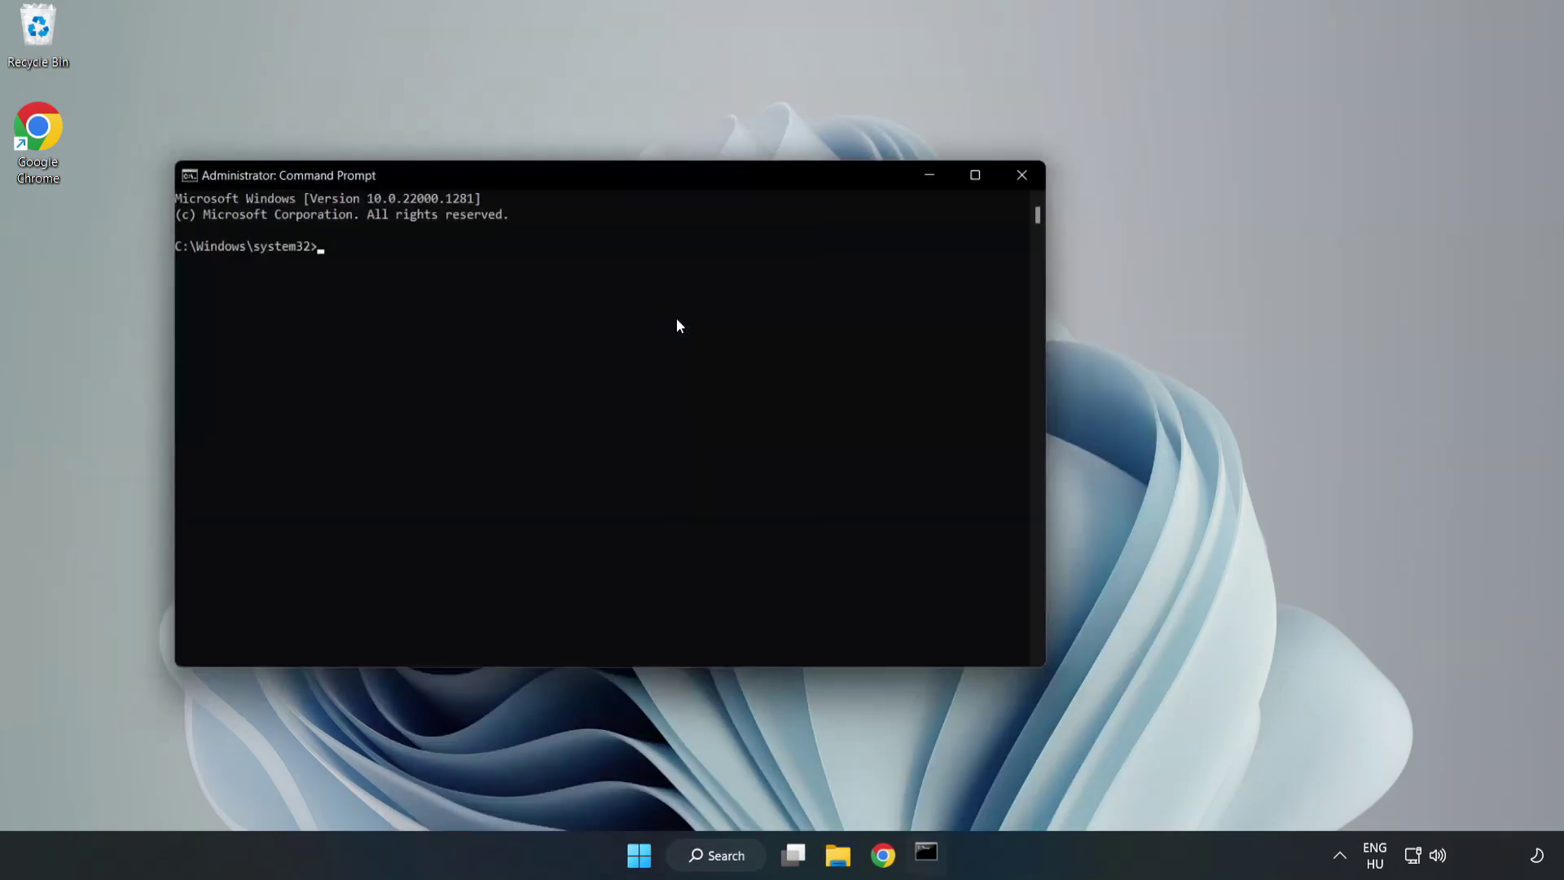
pyautogui.moveTo(623, 174); pyautogui.dragTo(795, 178)
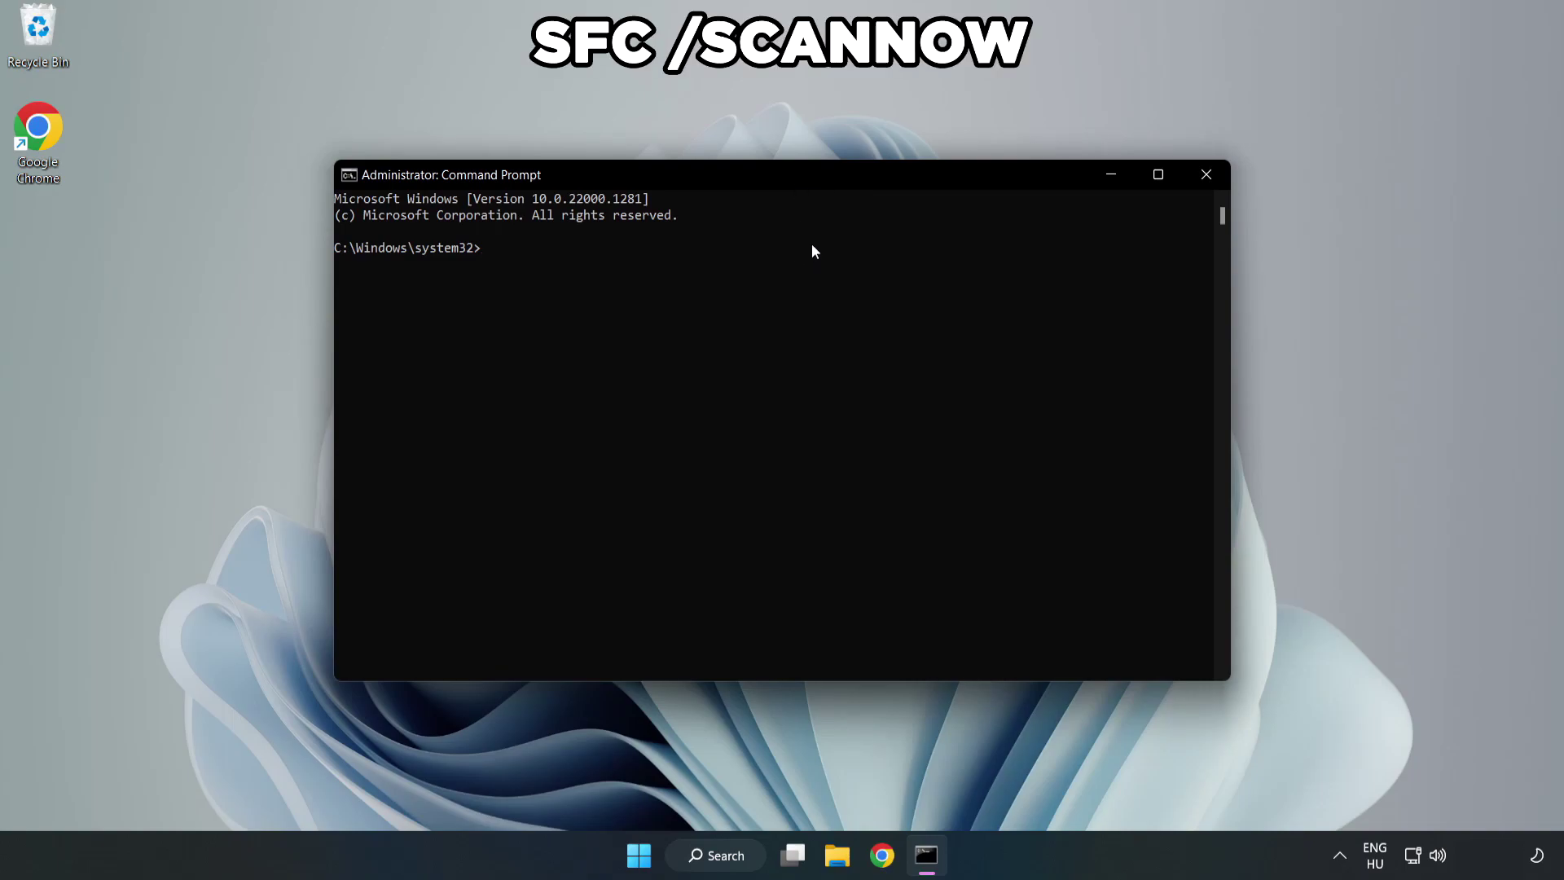
pyautogui.write('sfc /scannow')
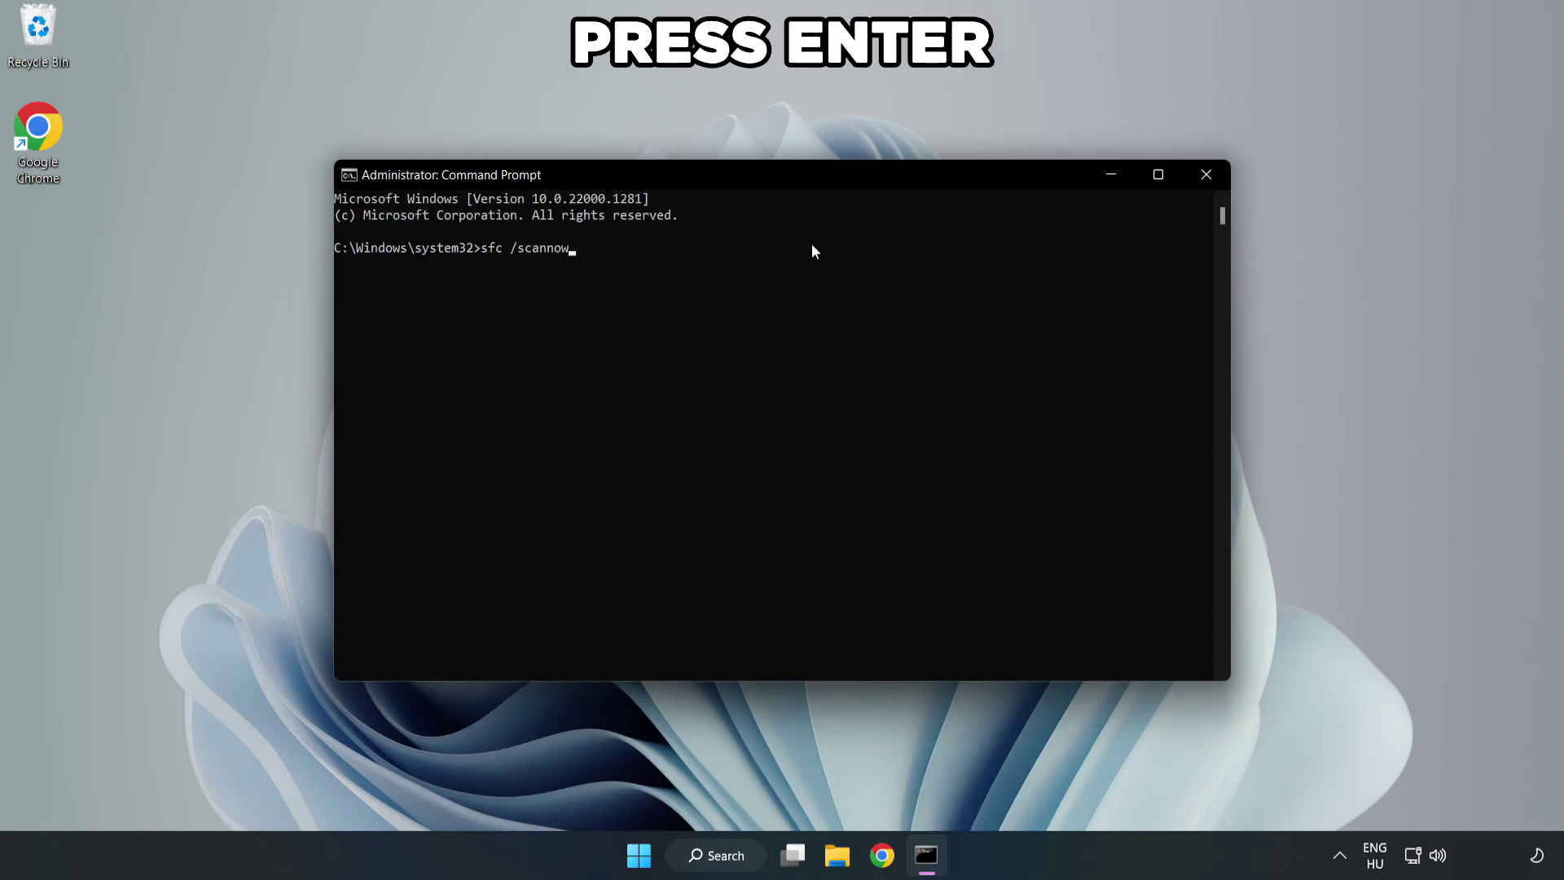
pyautogui.press('Return')
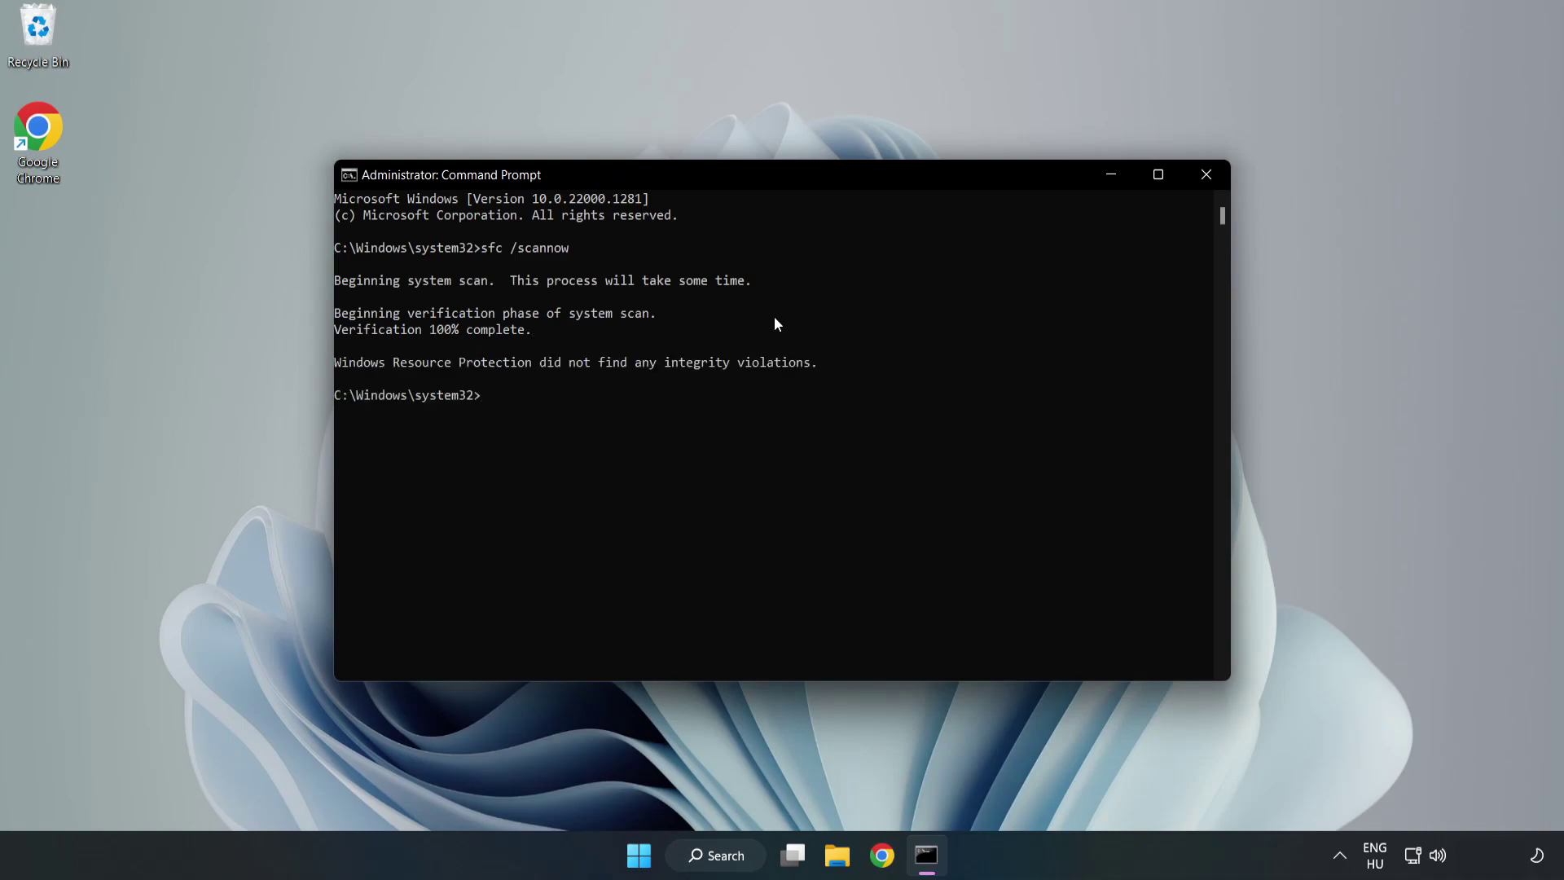
pyautogui.click(1205, 179)
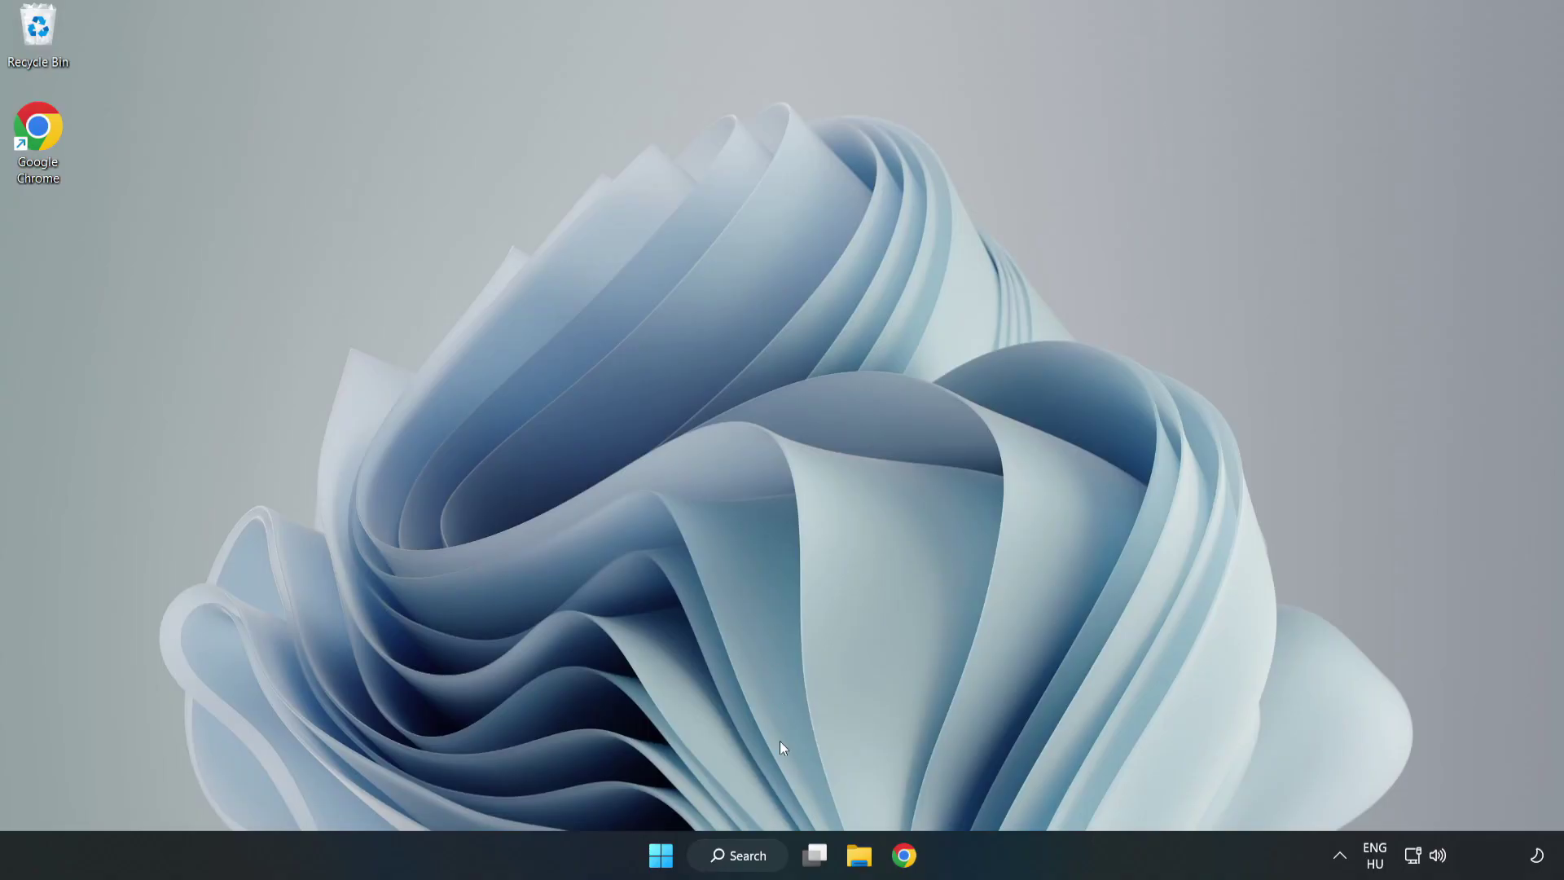
# Step: Search for "security" and launch the Windows Security app from the results
pyautogui.click(745, 859)
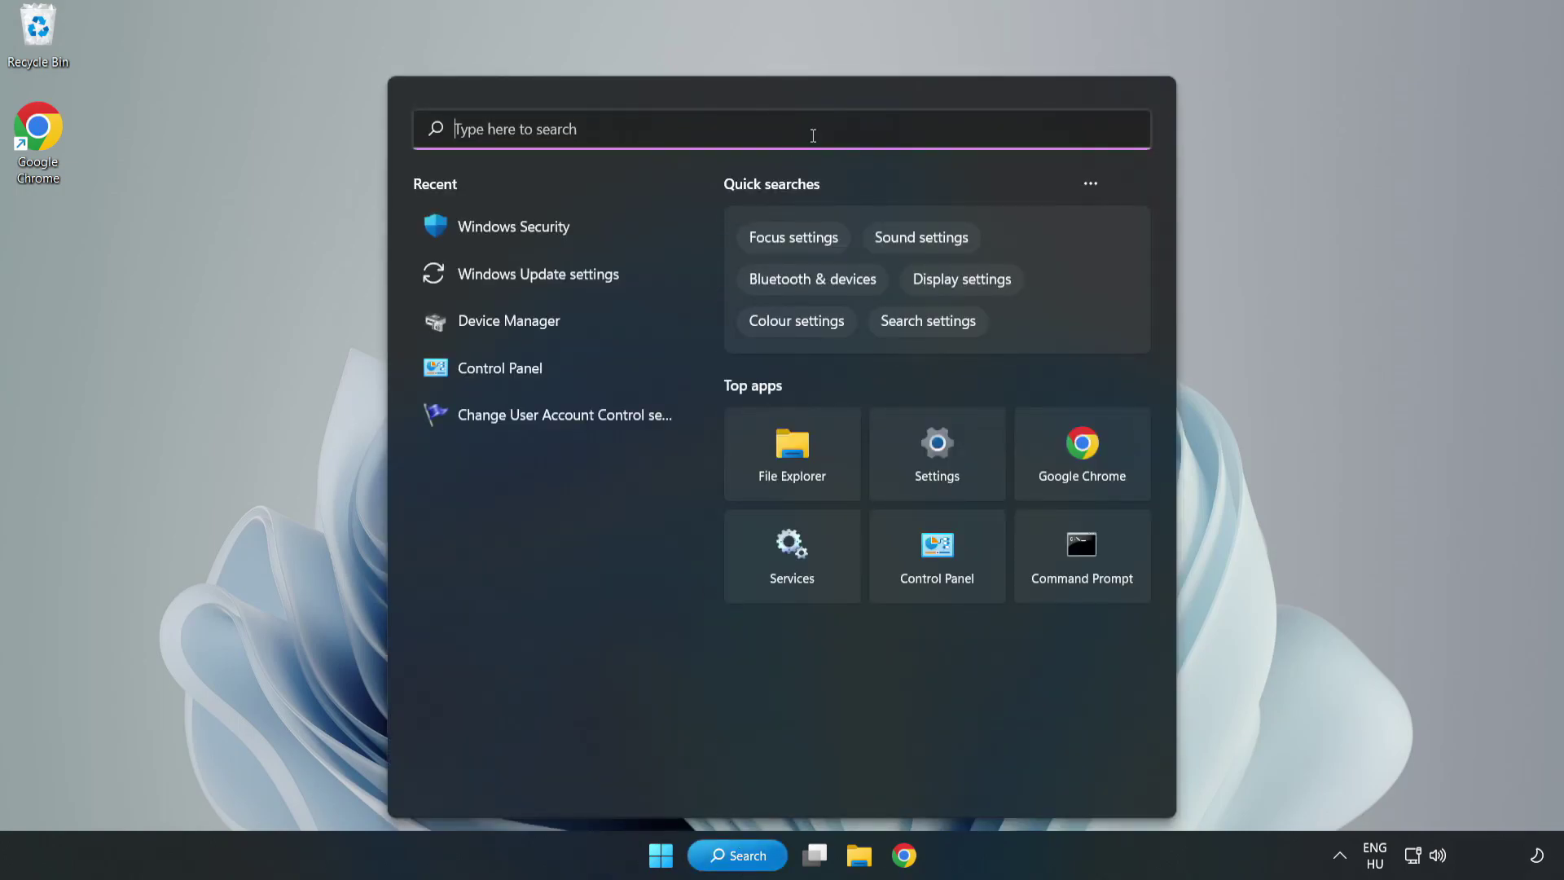
pyautogui.write('secu')
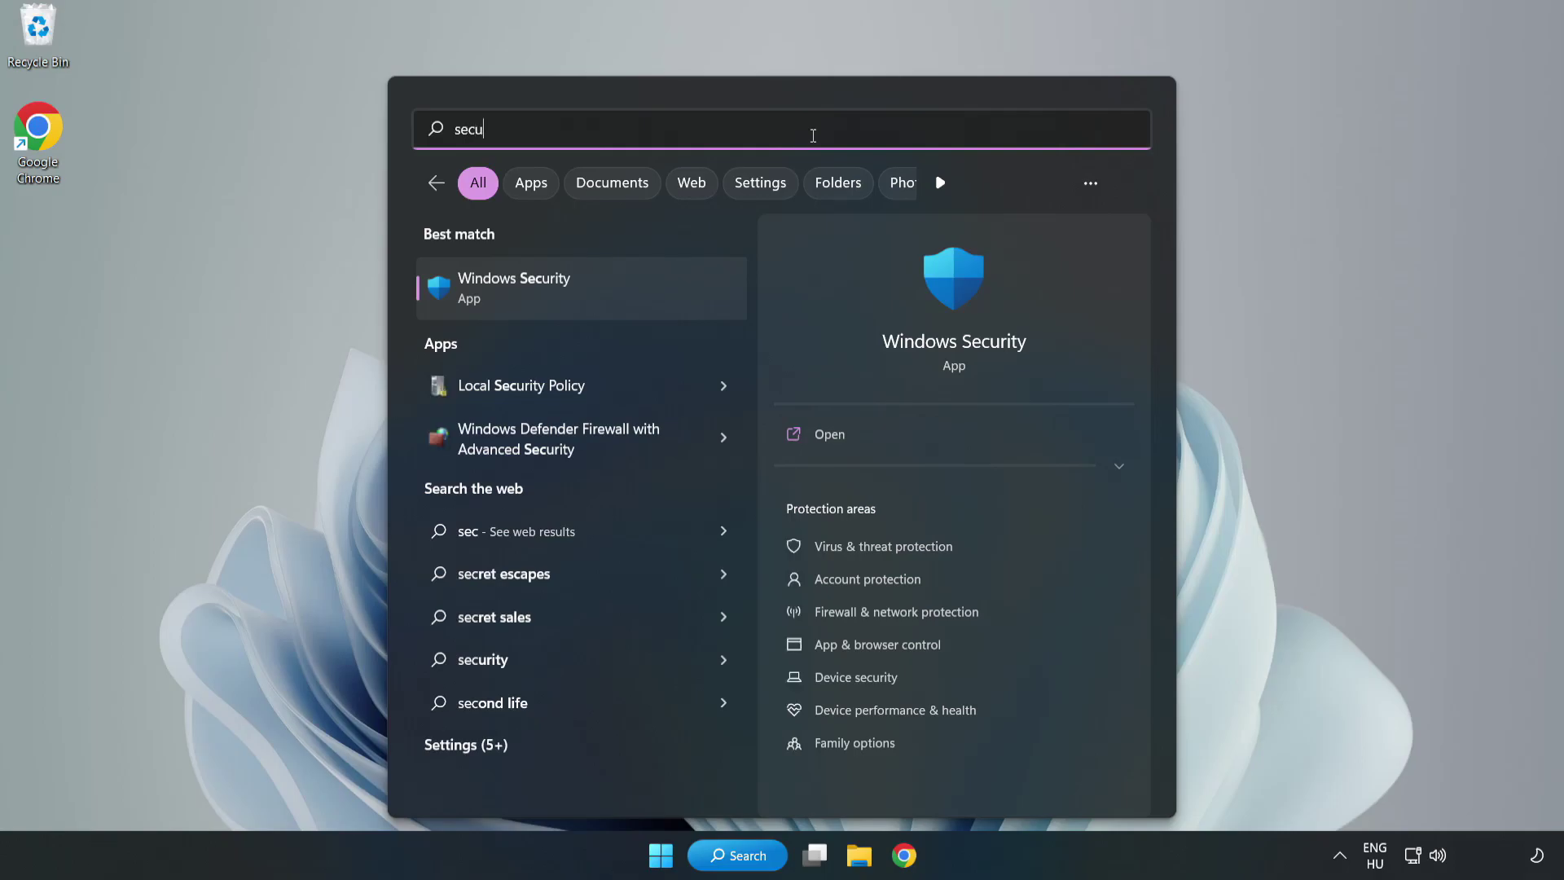
pyautogui.write('rity')
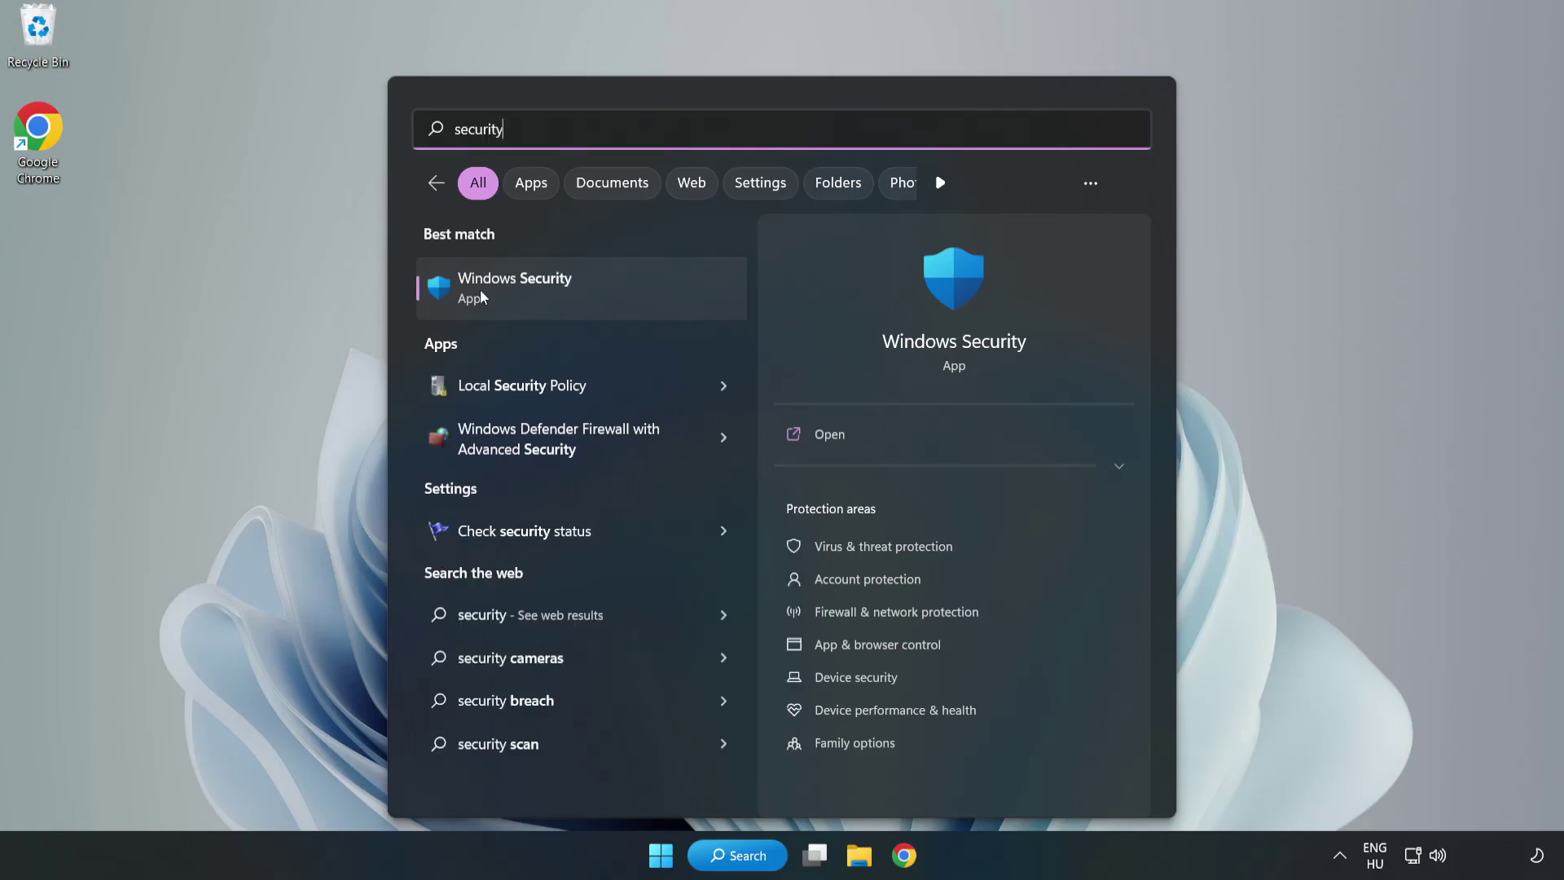
pyautogui.click(567, 302)
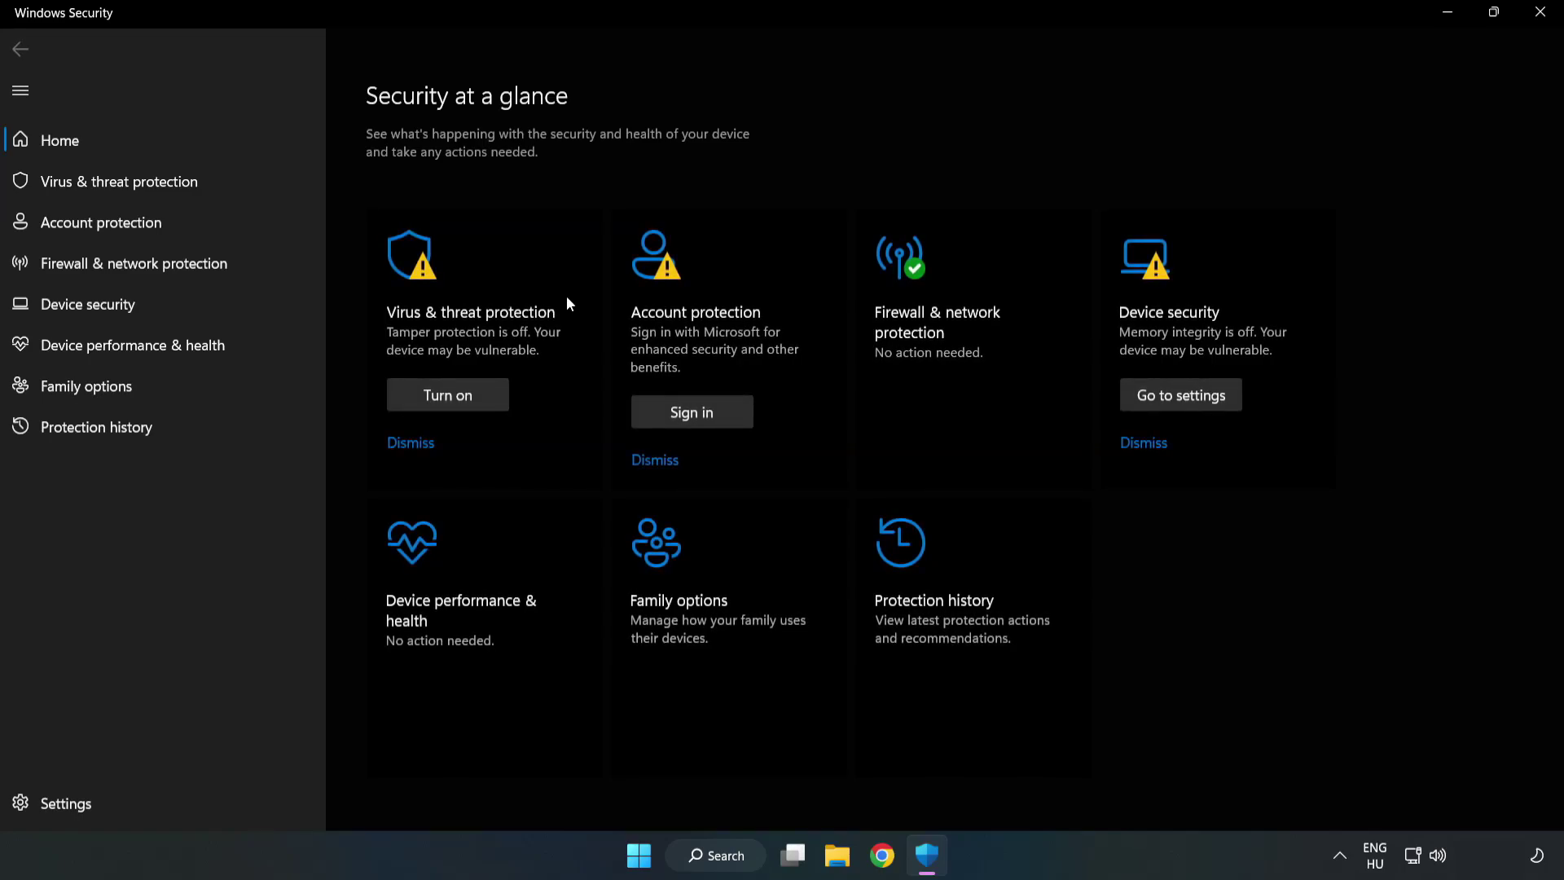
# Step: Open the Virus & threat protection settings and scroll down to the Exclusions section
pyautogui.click(101, 187)
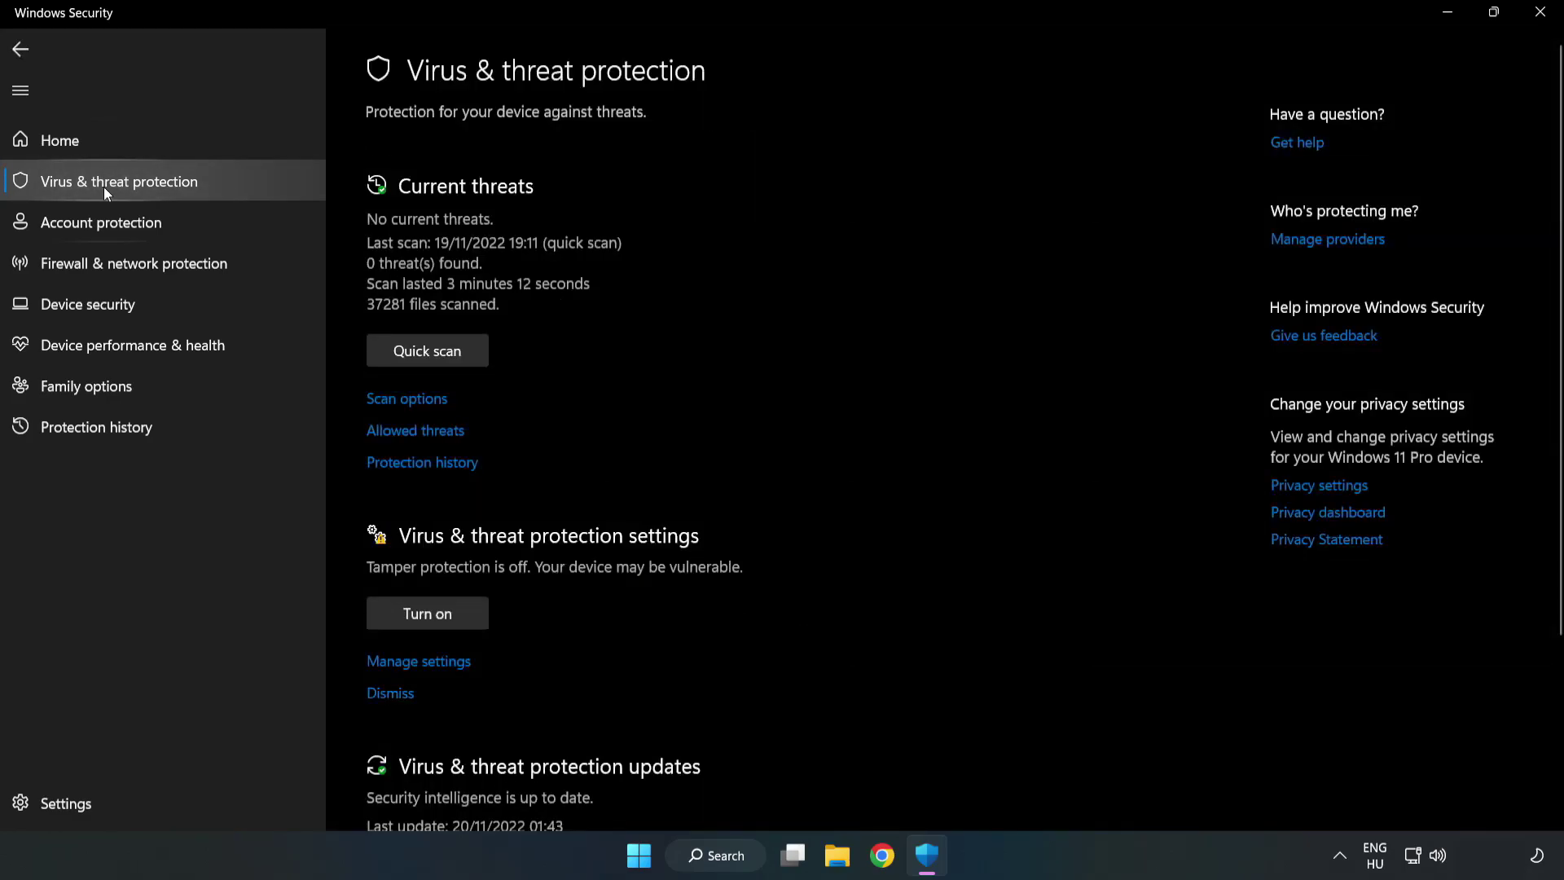
pyautogui.scroll(-3, 817, 320)
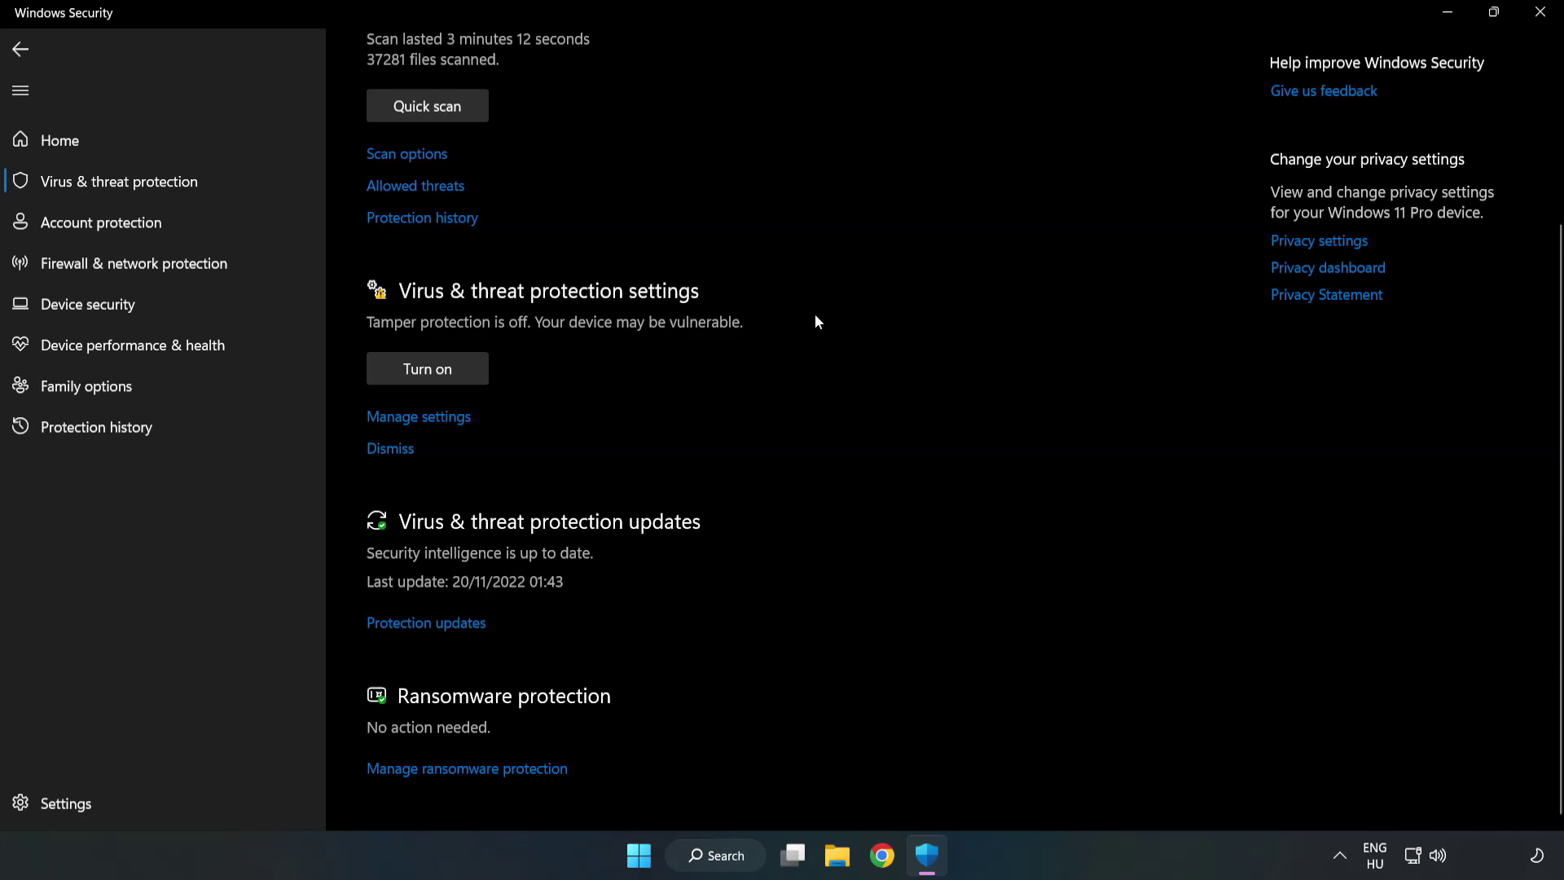
pyautogui.click(429, 419)
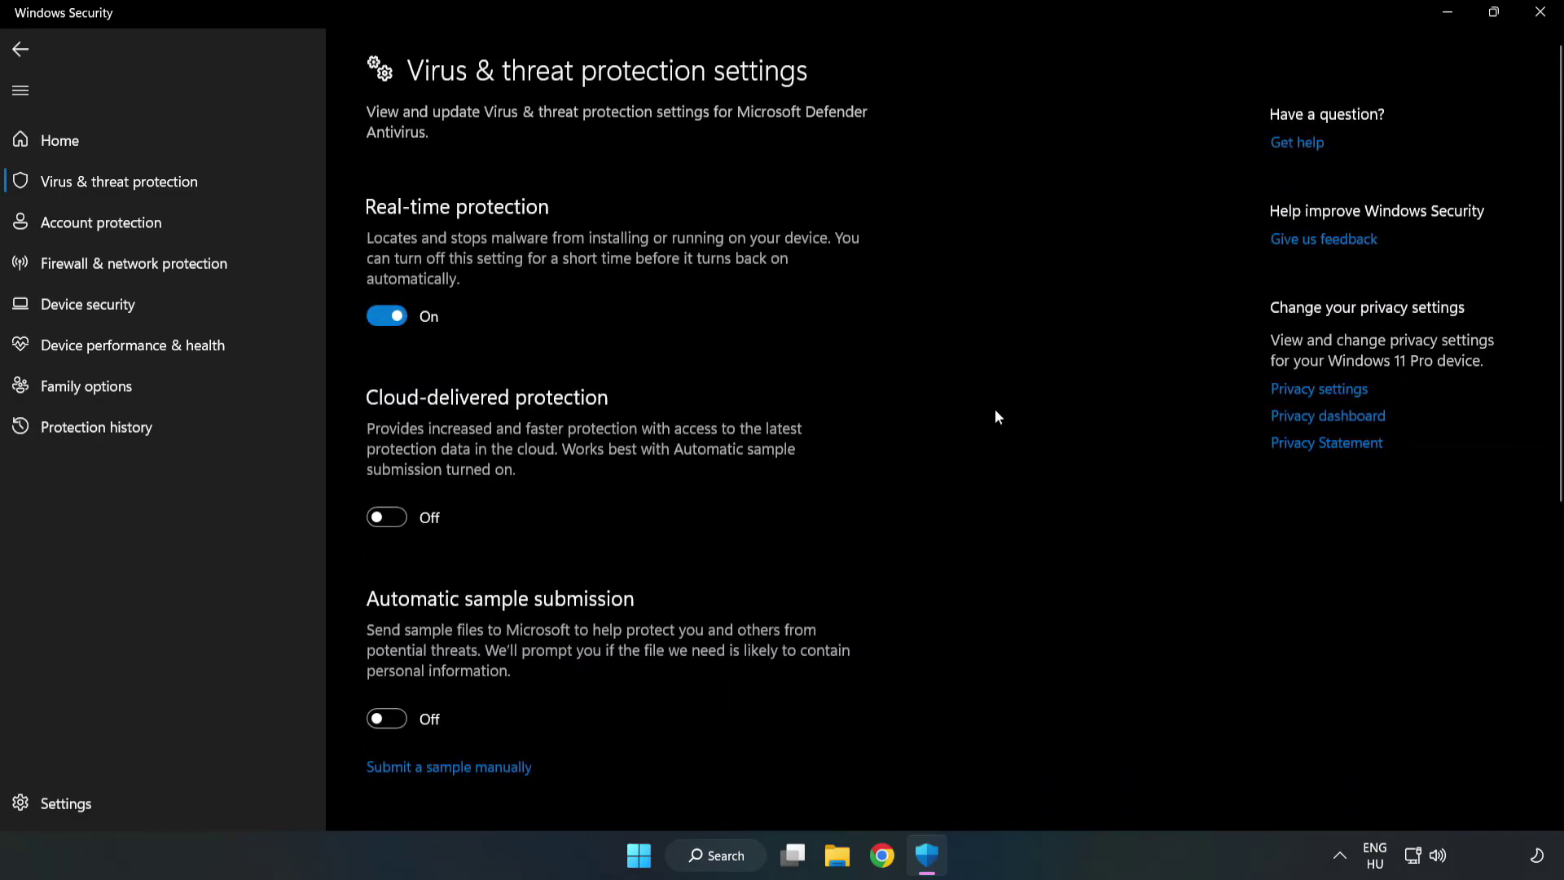
pyautogui.scroll(-6, 996, 412)
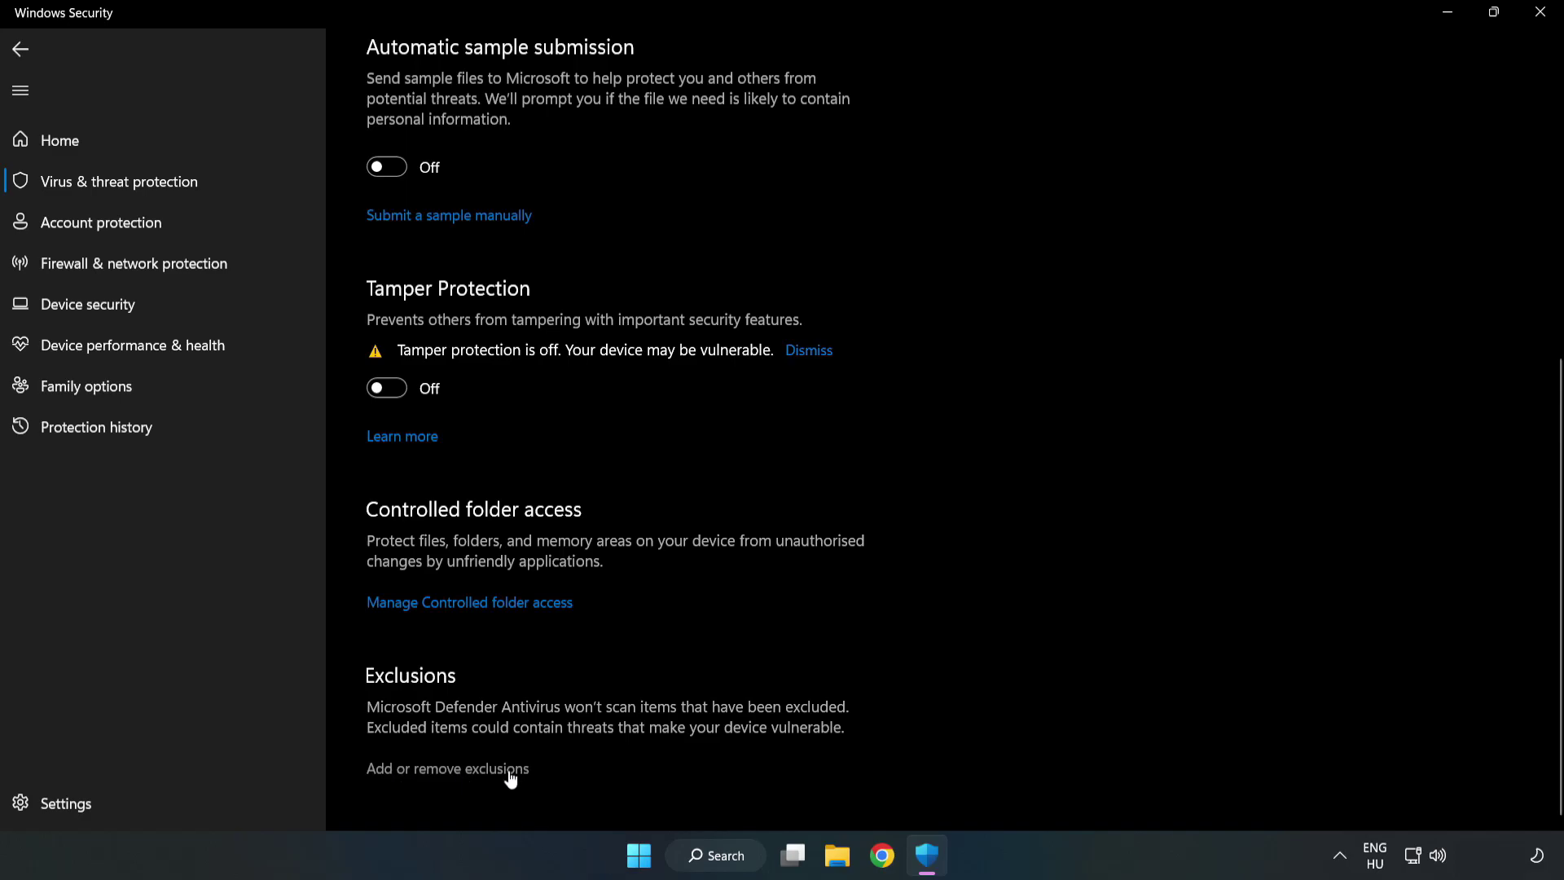
# Step: Begin adding a new File exclusion from the Defender exclusions page
pyautogui.click(461, 770)
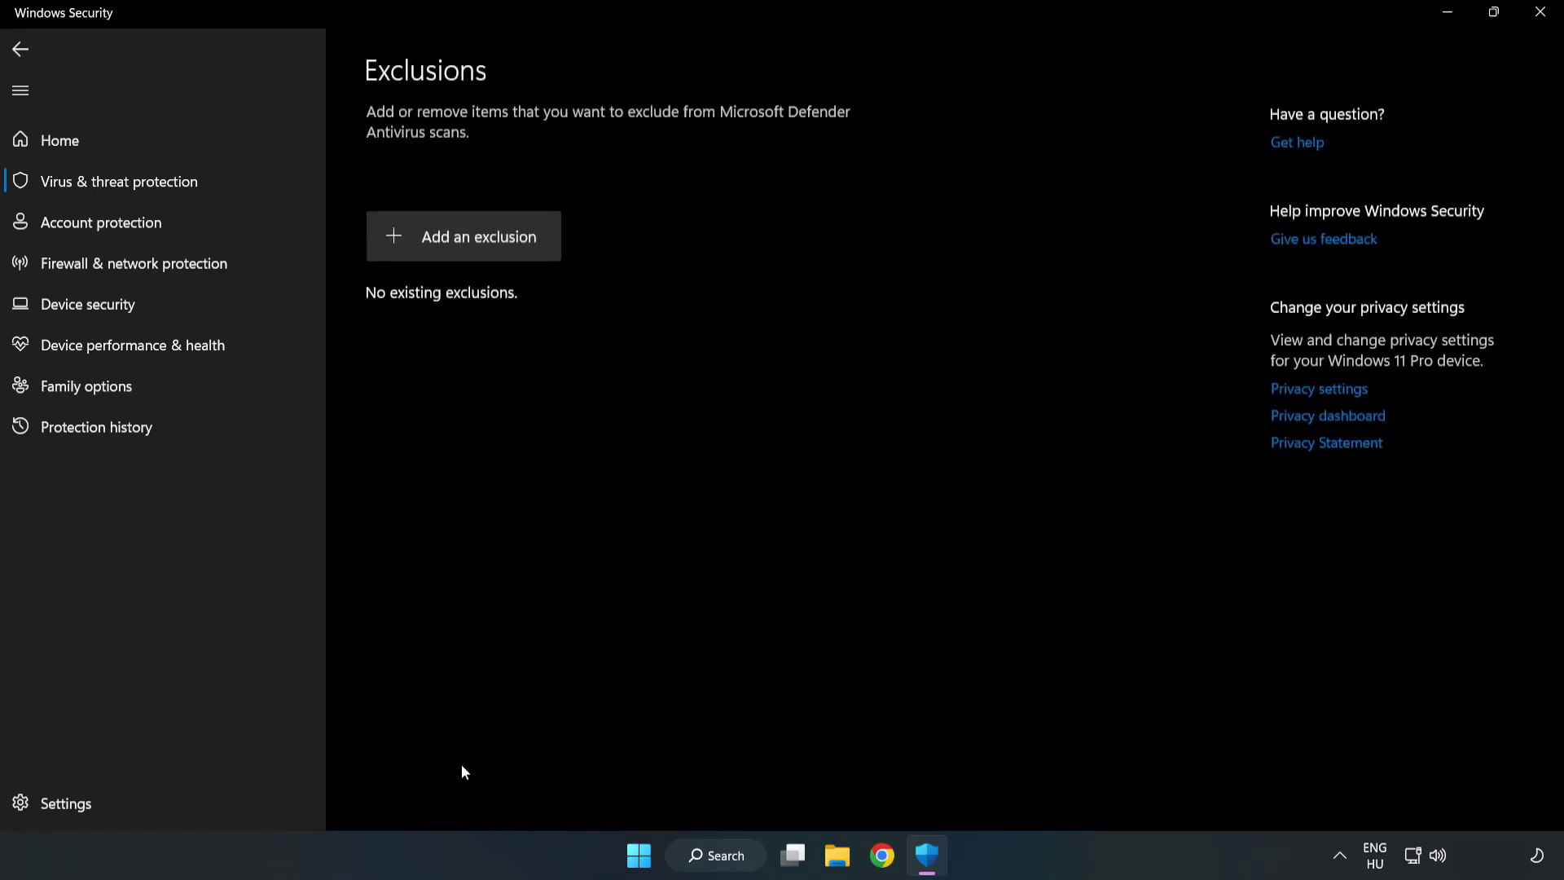
pyautogui.click(479, 243)
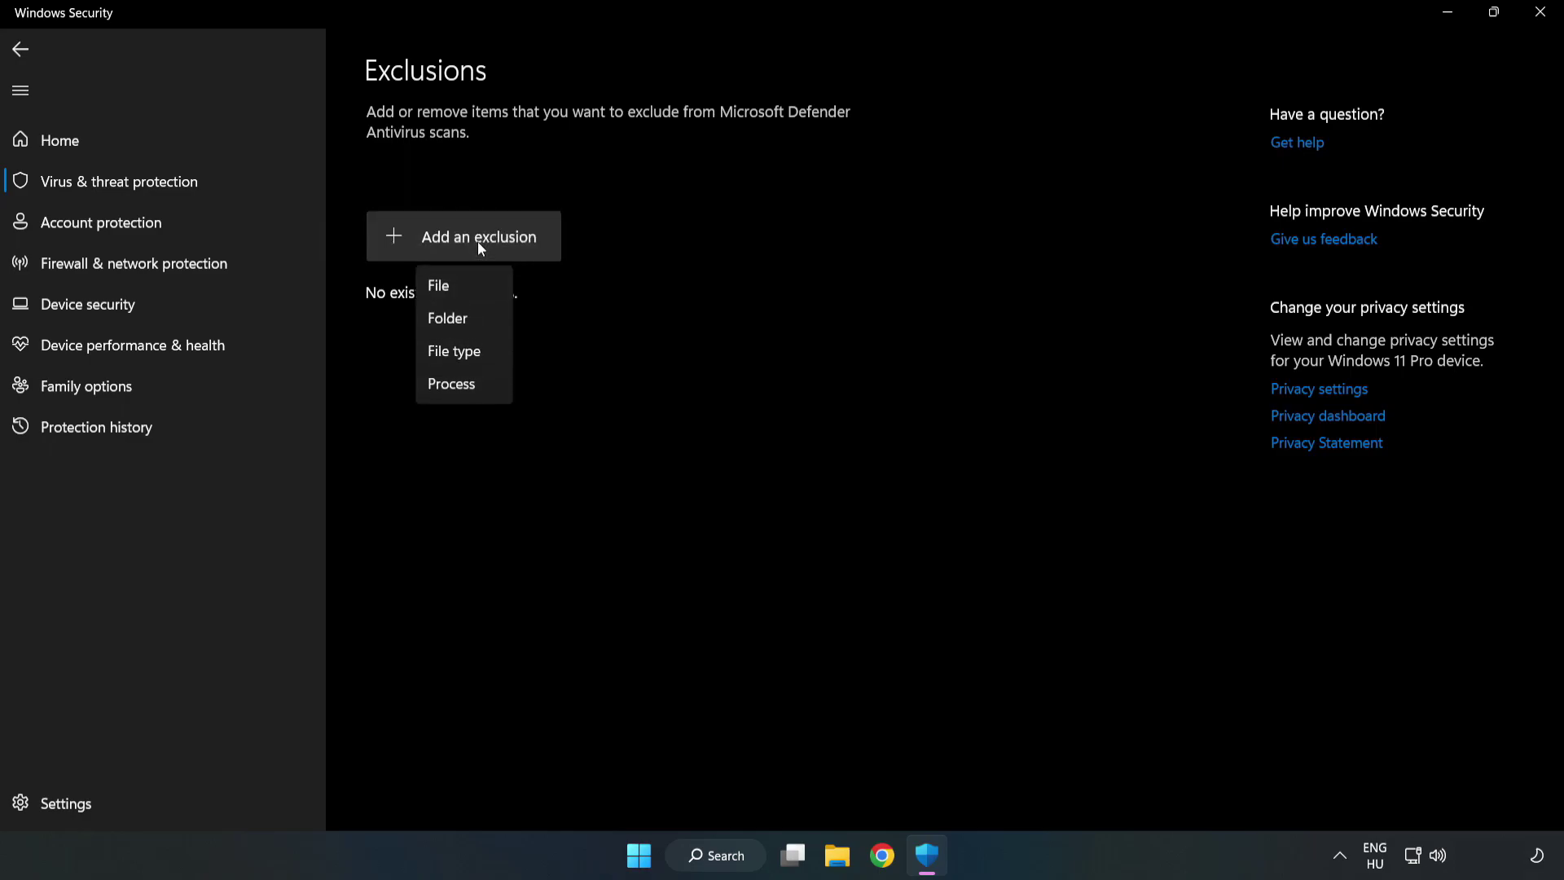
pyautogui.click(446, 288)
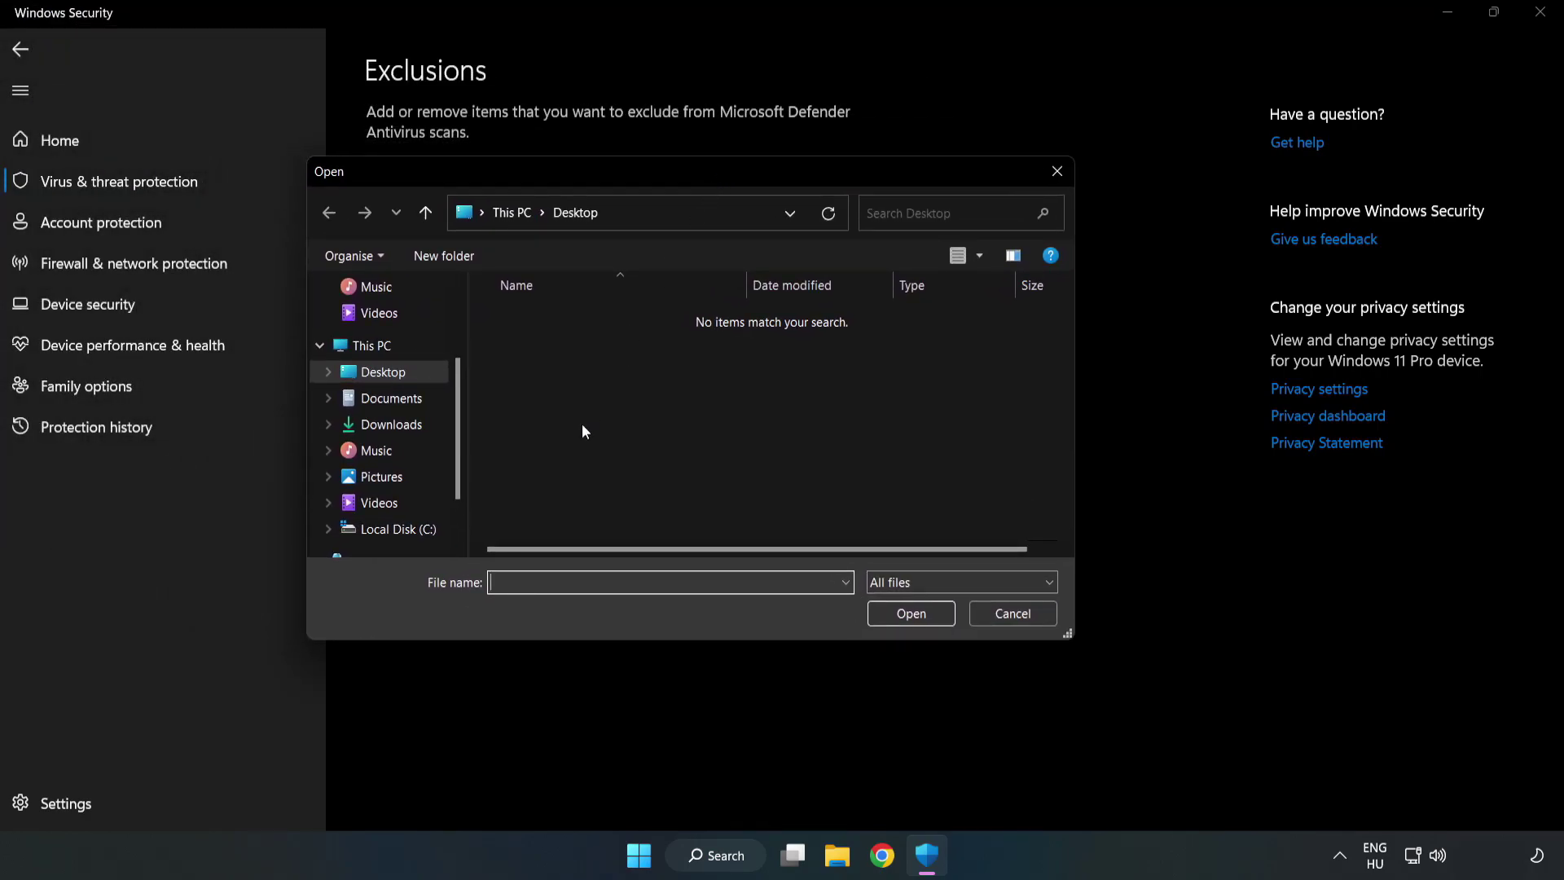
# Step: Select the NOT WORKING APP shortcut in C:\Program Files (x86)\NOT WORKING APP as the exclusion, then close Windows Security
pyautogui.click(401, 530)
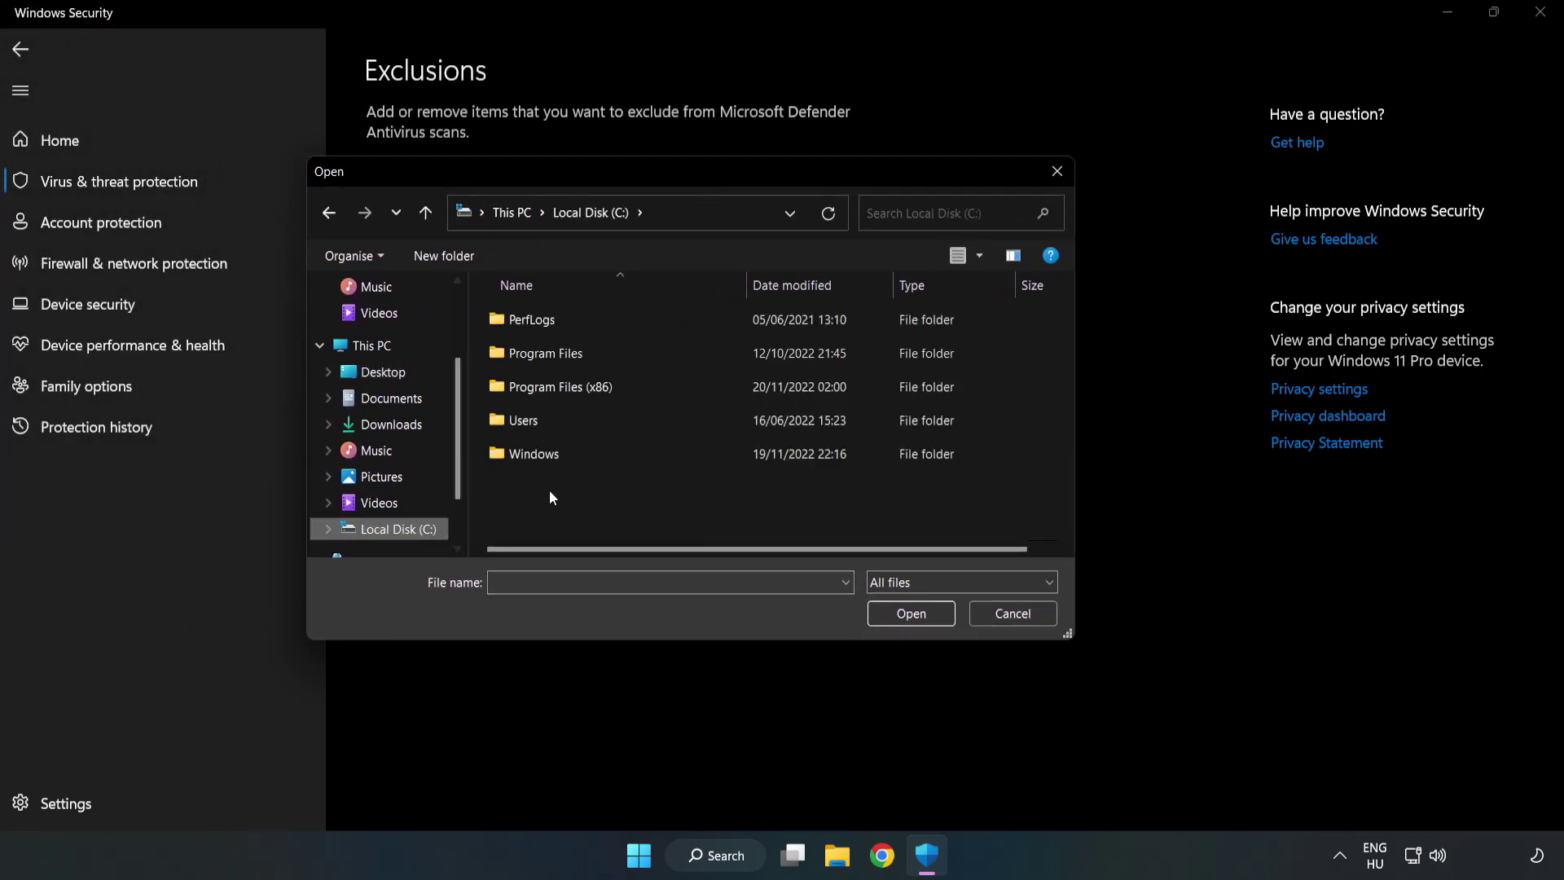
pyautogui.doubleClick(614, 387)
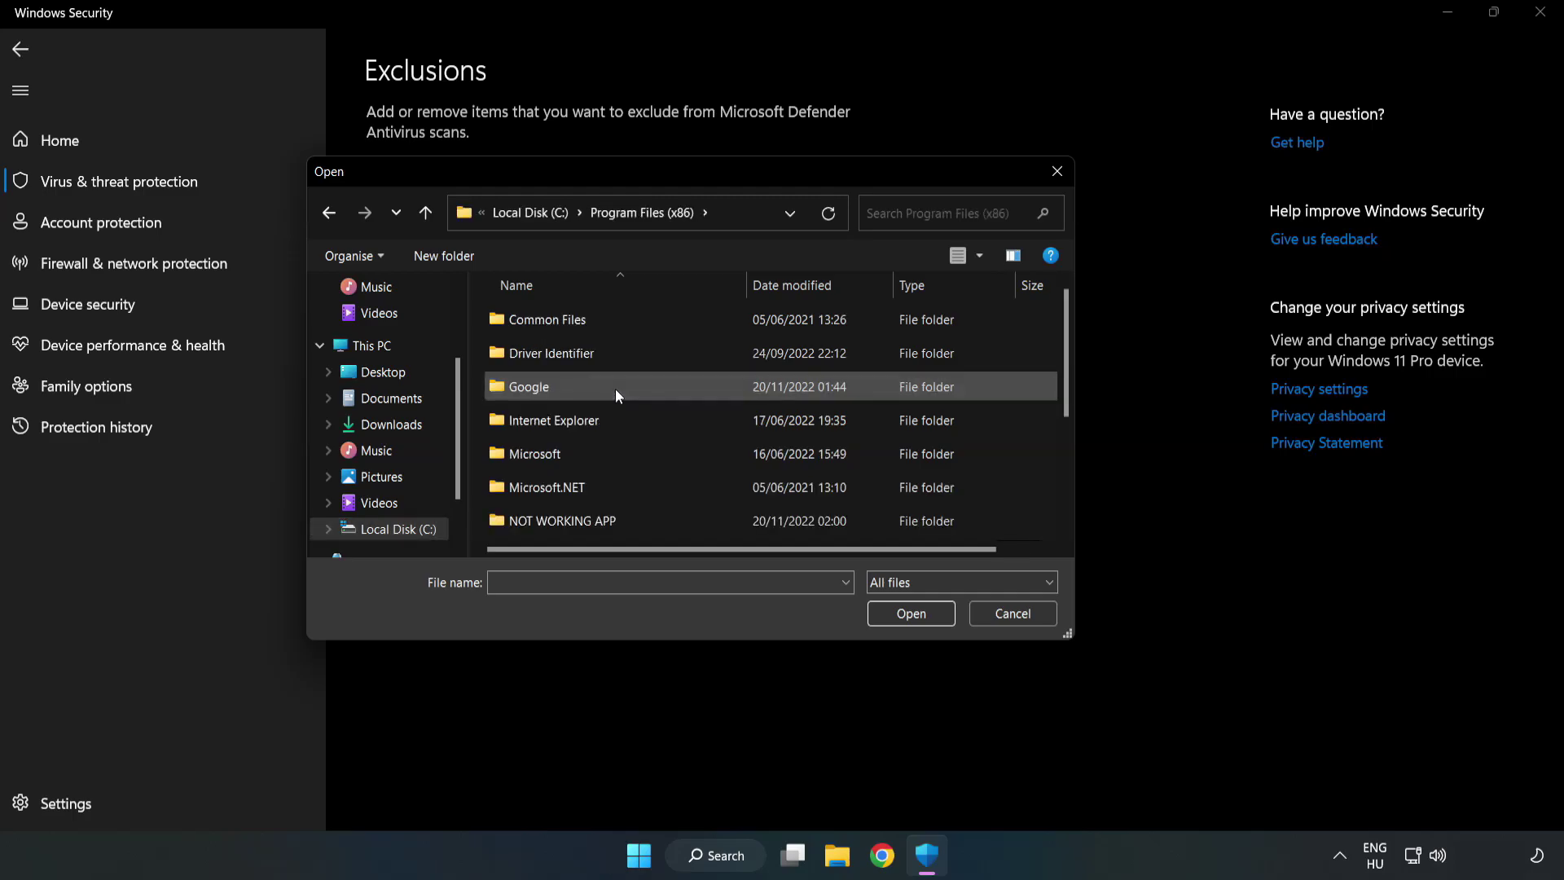
pyautogui.doubleClick(614, 518)
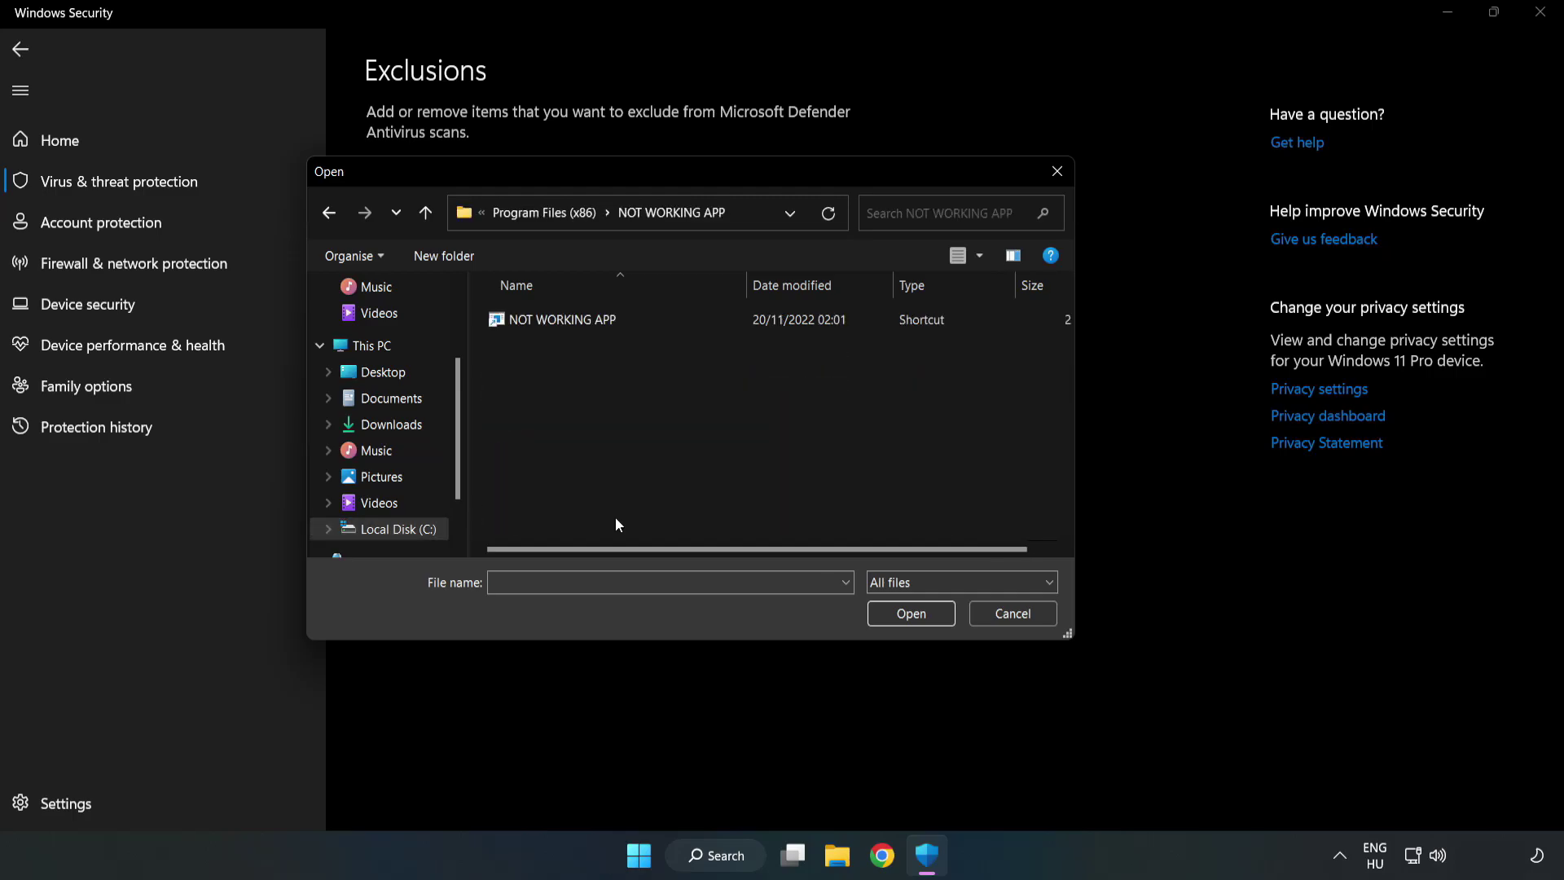
pyautogui.click(552, 321)
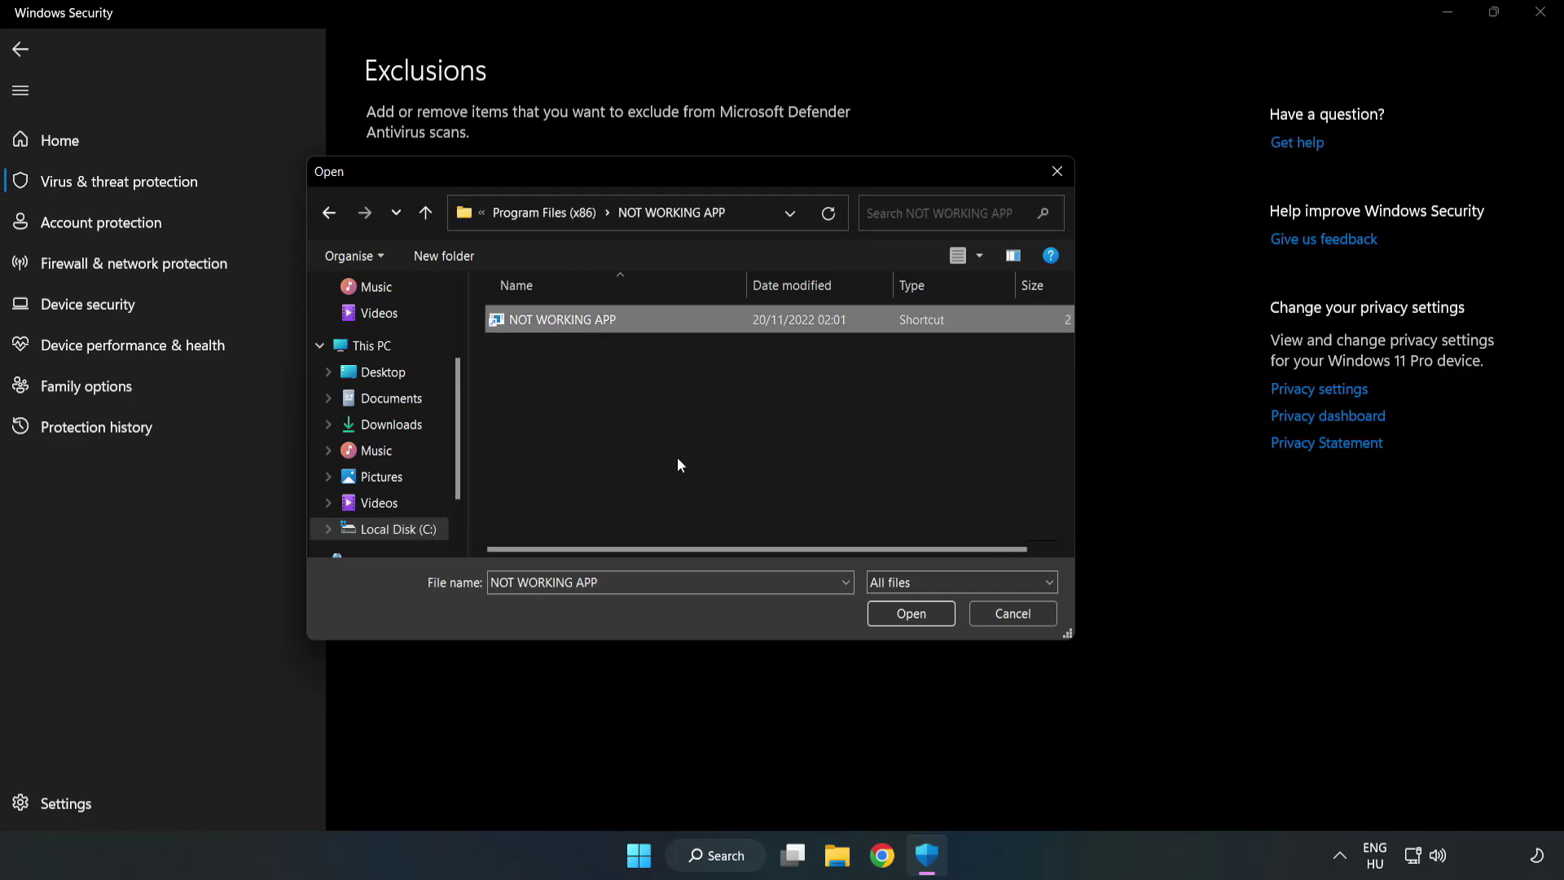
pyautogui.click(911, 615)
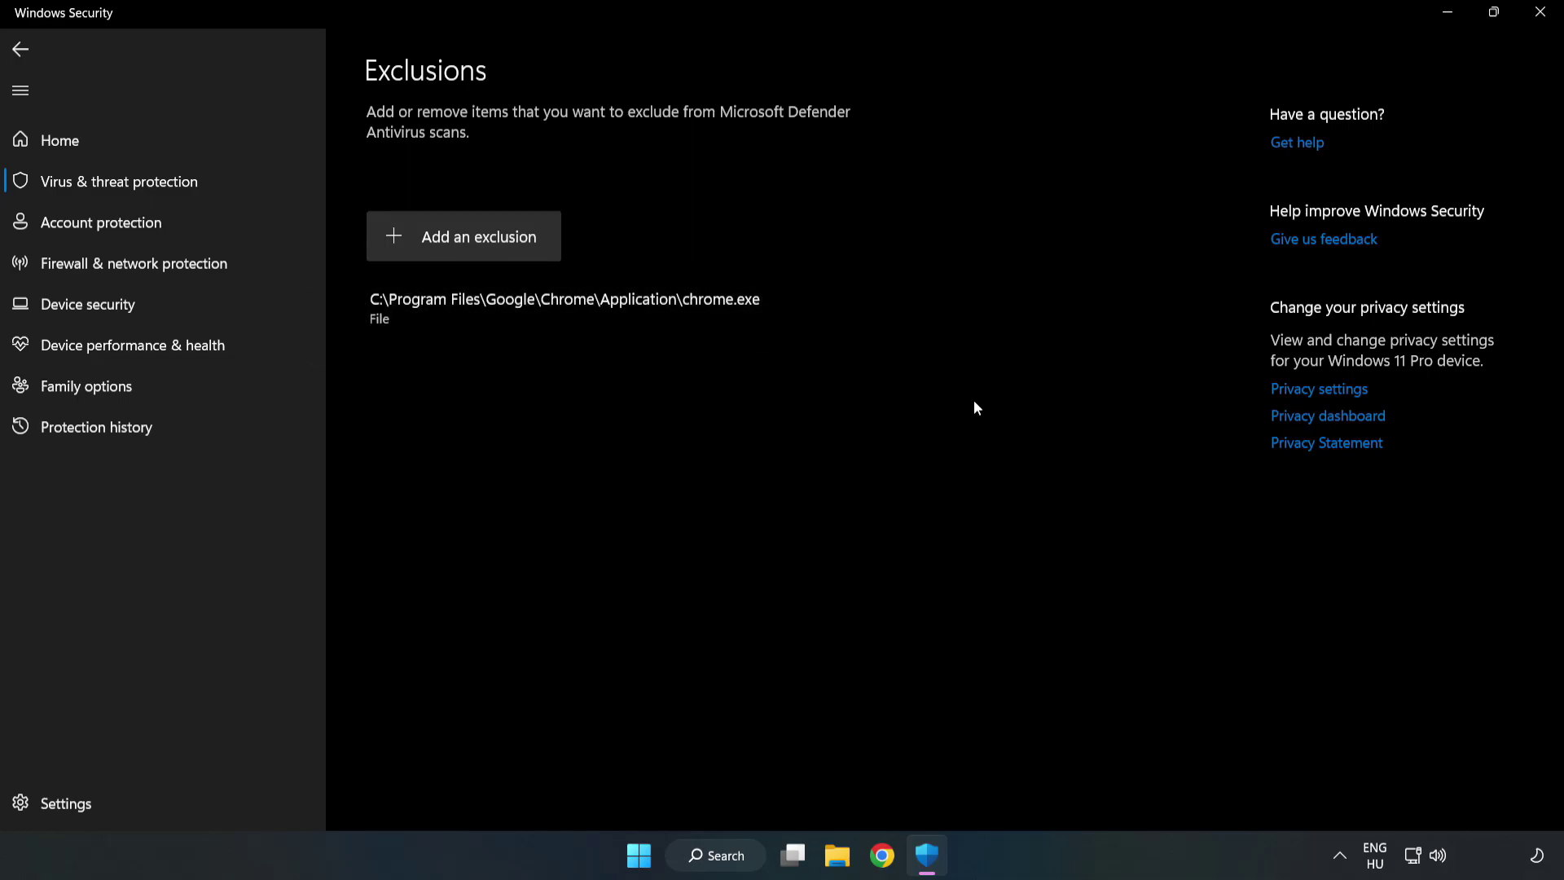
pyautogui.click(1540, 19)
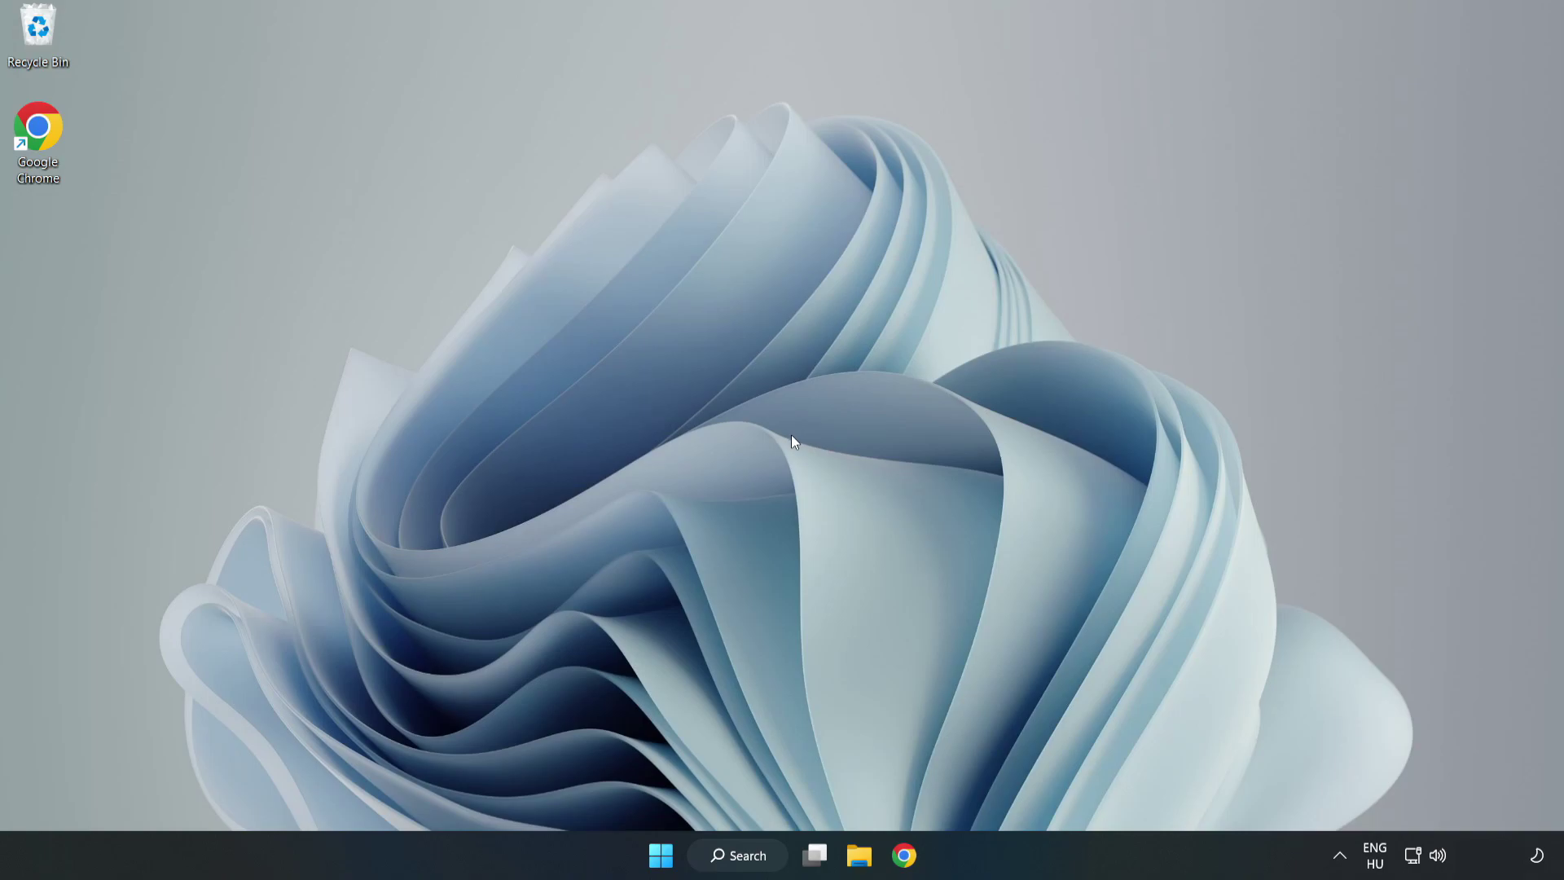
# Step: Show the Start menu's power options: Sleep, Shut down and Restart
pyautogui.click(661, 854)
pyautogui.click(1036, 783)
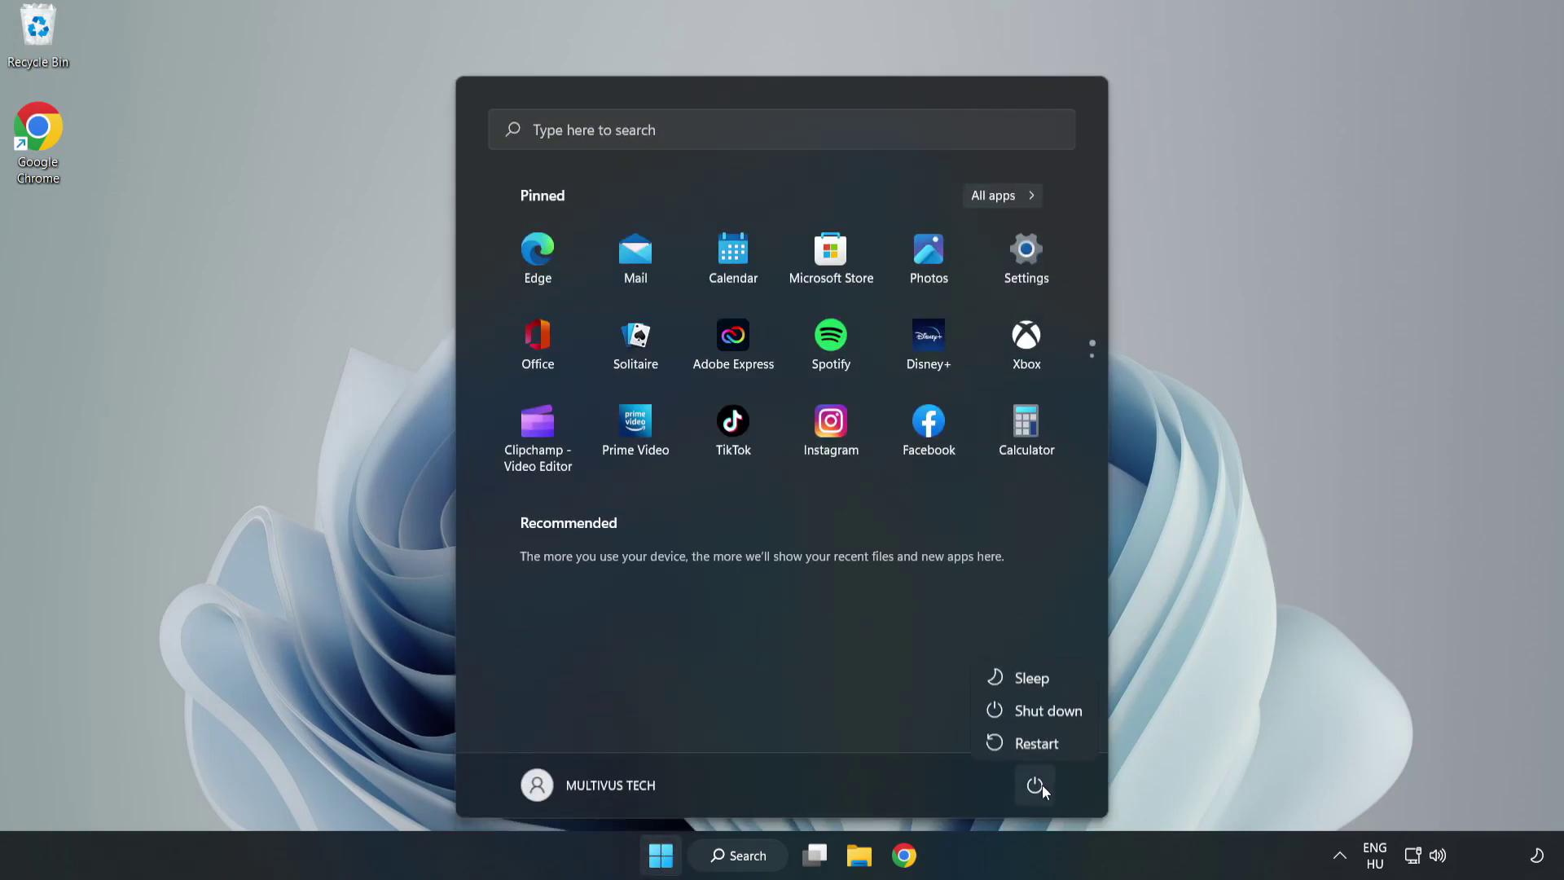